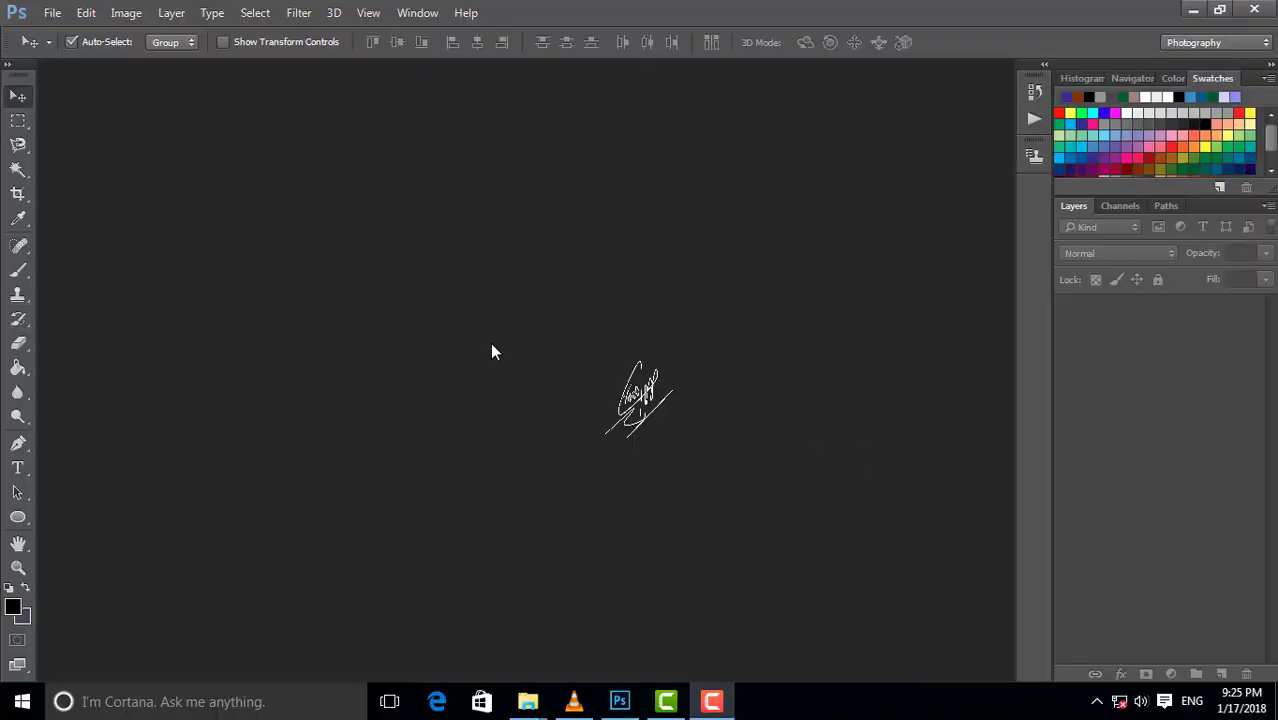
Create a new 2000 × 2000 mm square document
{"action": "key", "text": "ctrl"}
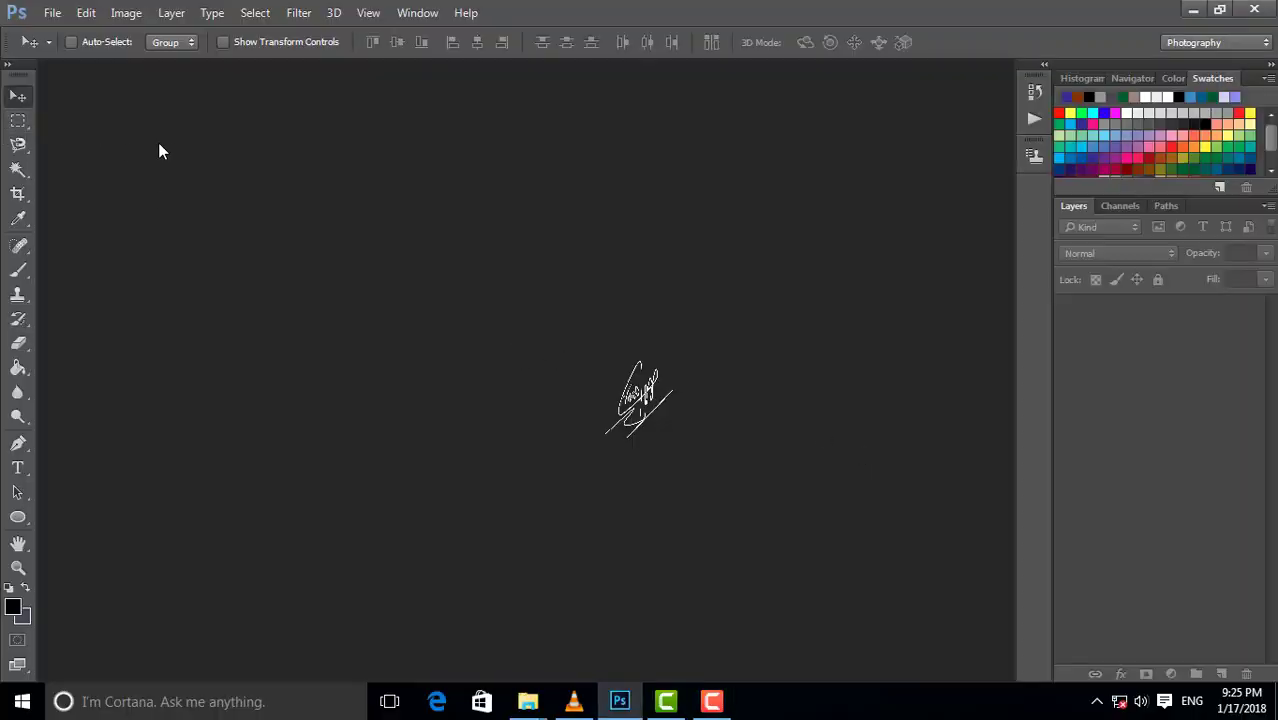
{"action": "left_click", "coordinate": [52, 12]}
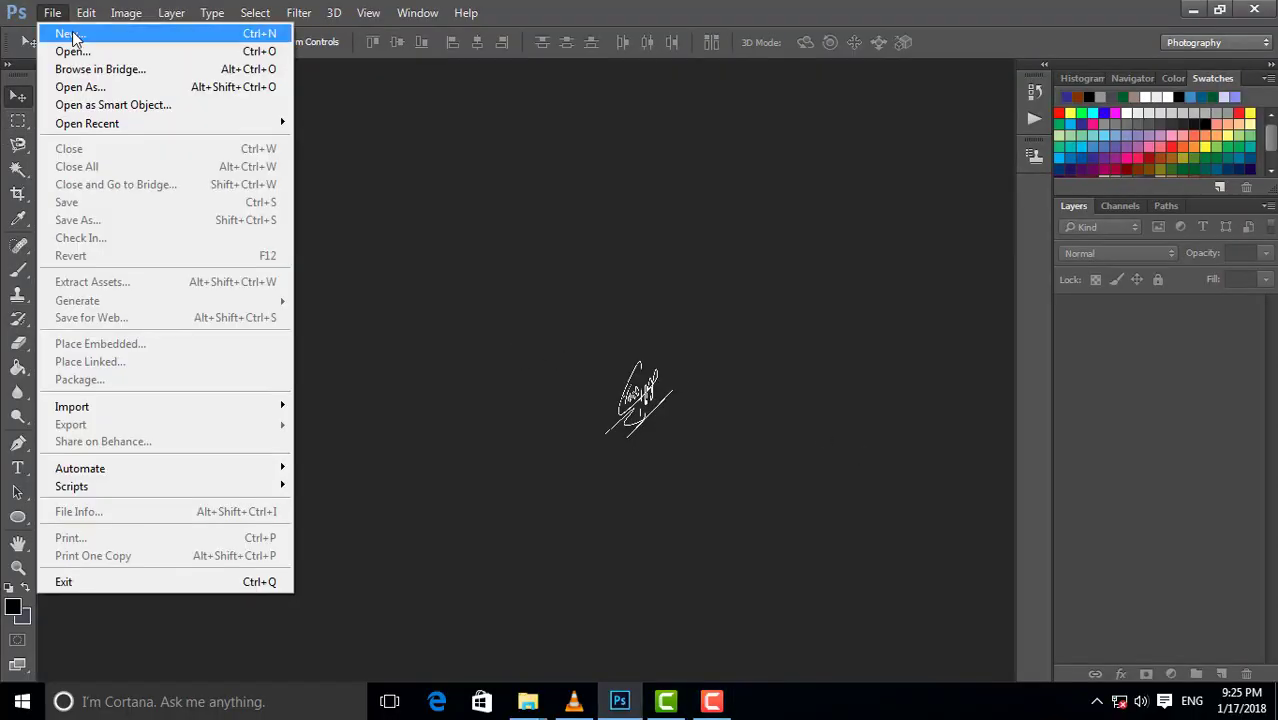
{"action": "left_click", "coordinate": [60, 34]}
{"action": "left_click", "coordinate": [441, 174]}
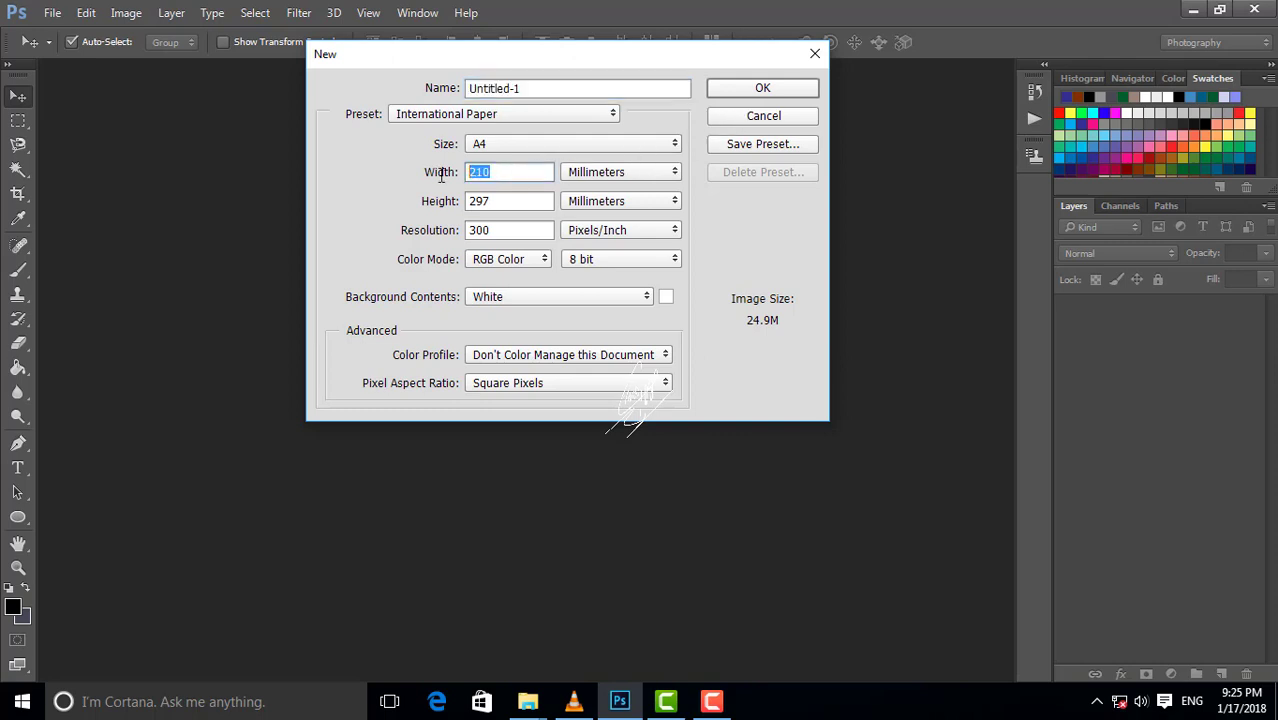
{"action": "type", "text": "2000"}
{"action": "key", "text": "Tab"}
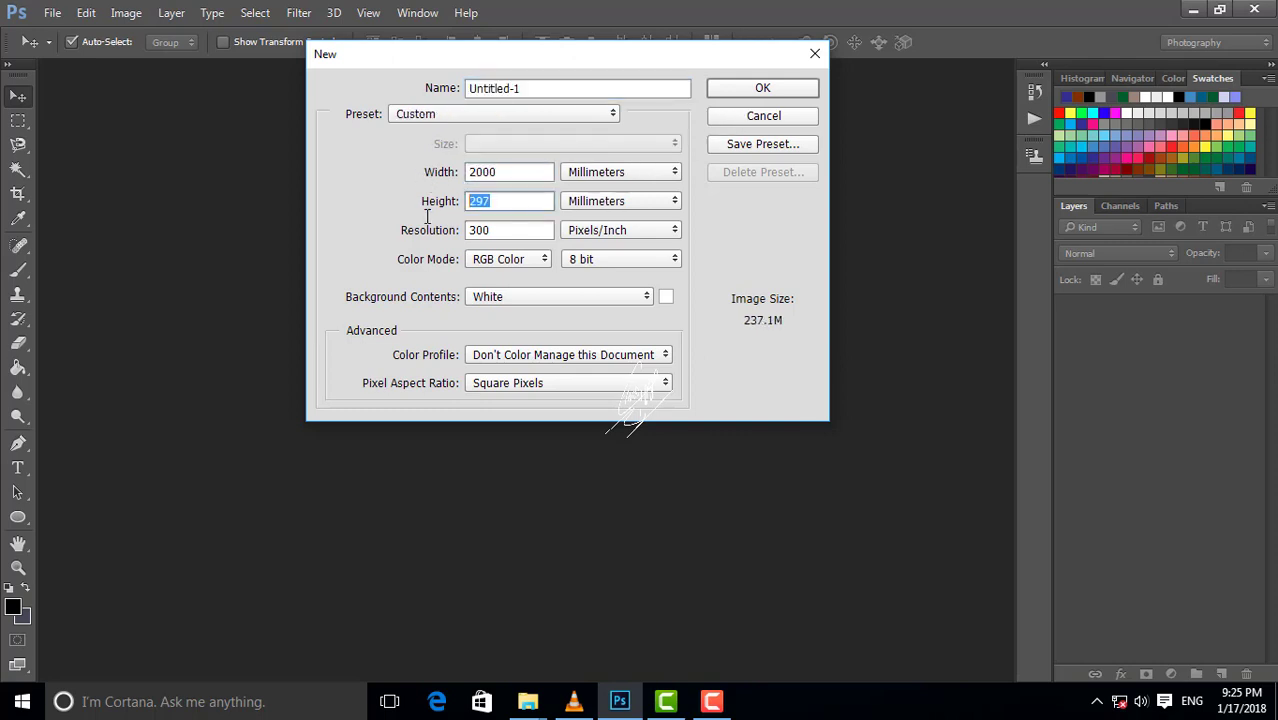
{"action": "type", "text": "2000"}
{"action": "left_click", "coordinate": [795, 87]}
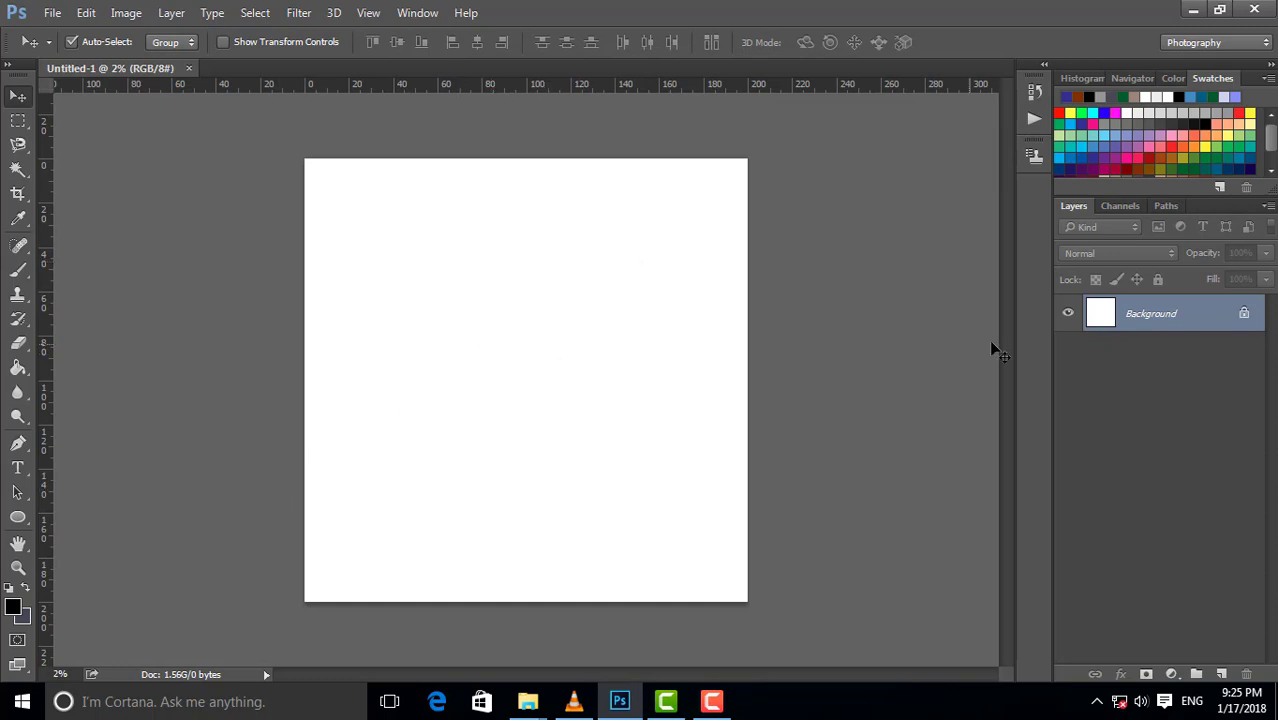
Set the background colour to a light blue in the Color Picker
{"action": "left_click", "coordinate": [22, 618]}
{"action": "mouse_move", "coordinate": [752, 211]}
{"action": "left_mouse_down"}
{"action": "mouse_move", "coordinate": [728, 207]}
{"action": "mouse_move", "coordinate": [737, 218]}
{"action": "left_mouse_up"}
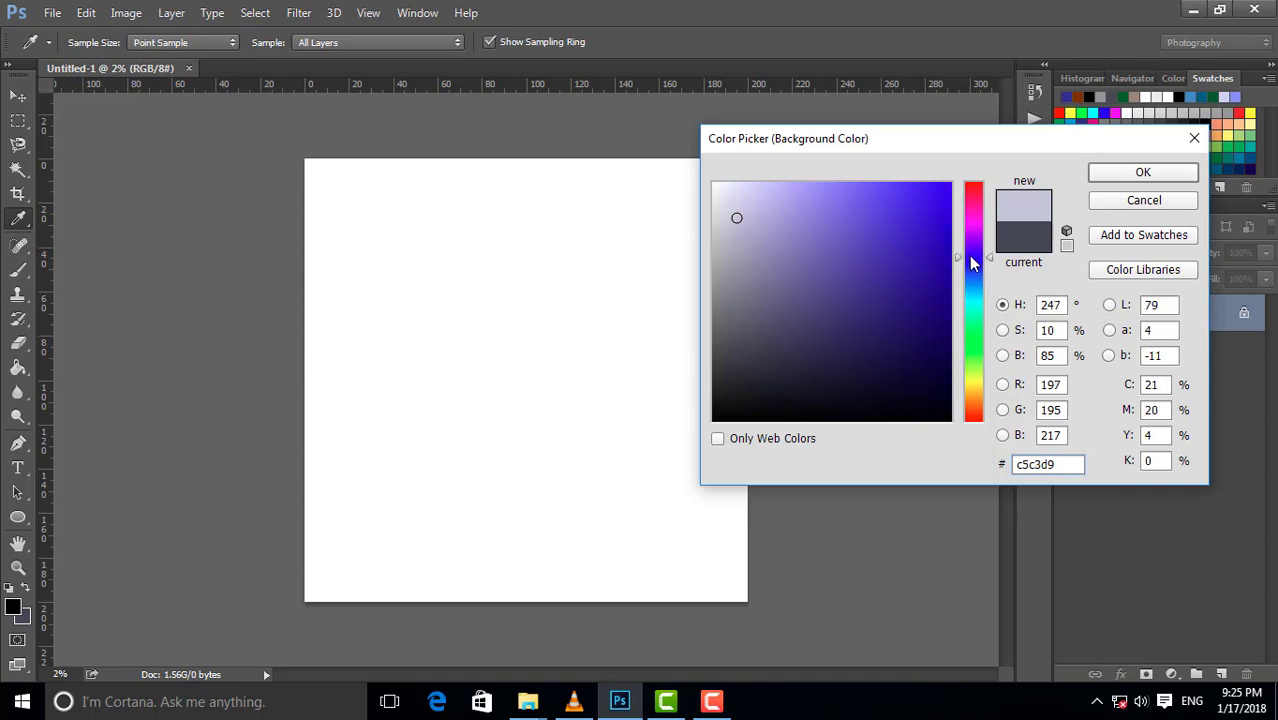
{"action": "left_click_drag", "start_coordinate": [968, 255], "coordinate": [968, 276]}
{"action": "left_click", "coordinate": [775, 187]}
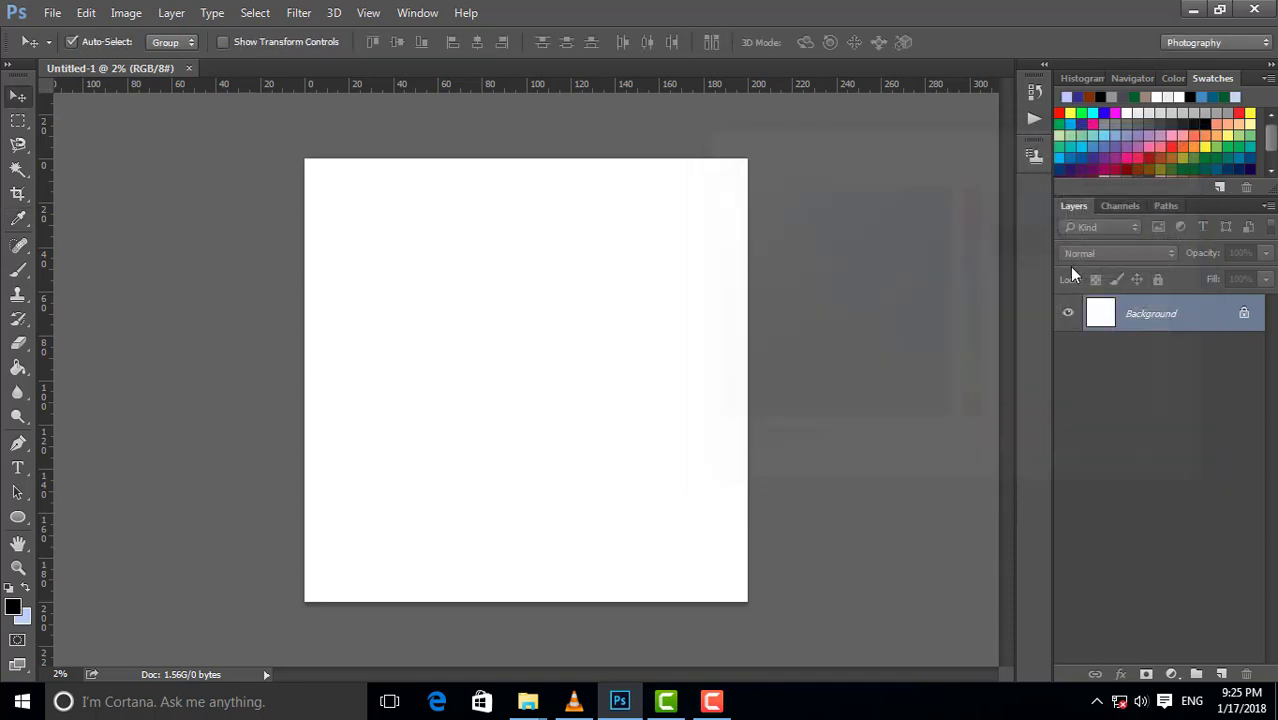
Fill the whole canvas with the light blue colour
{"action": "left_click", "coordinate": [18, 367]}
{"action": "right_click", "coordinate": [18, 367]}
{"action": "left_click", "coordinate": [79, 378]}
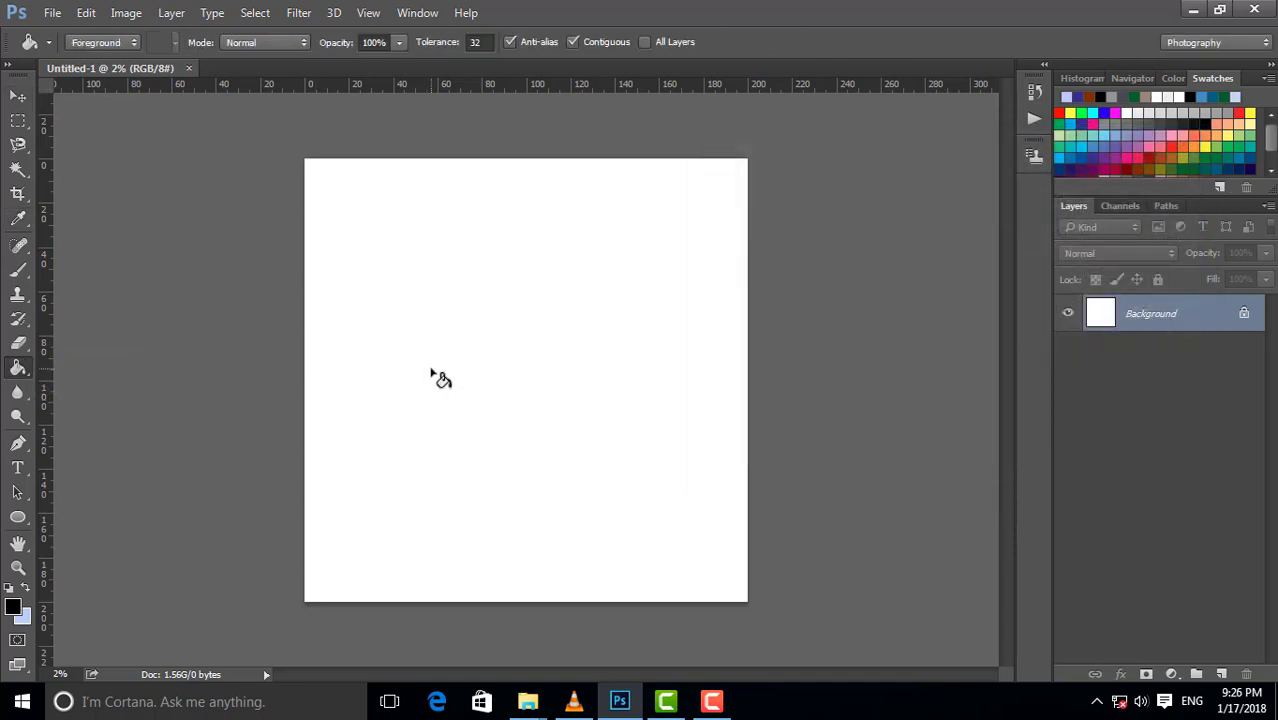
{"action": "left_click", "coordinate": [585, 373]}
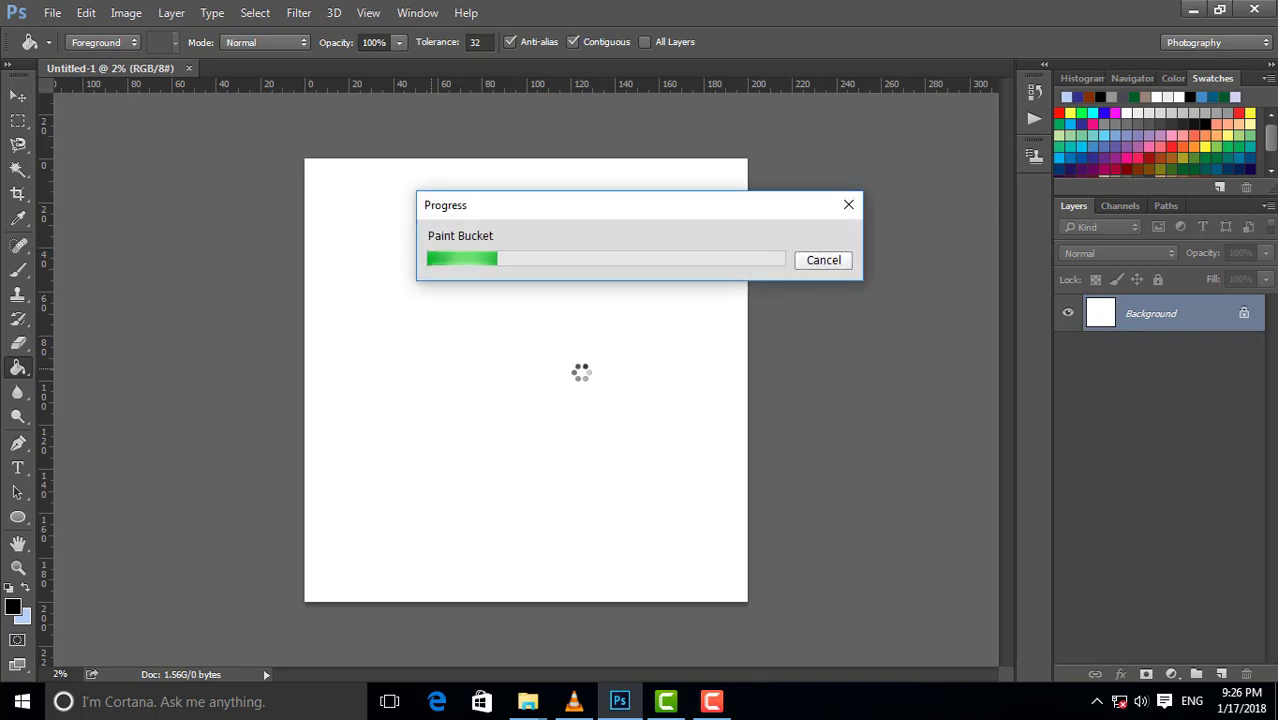
{"action": "left_click", "coordinate": [818, 264]}
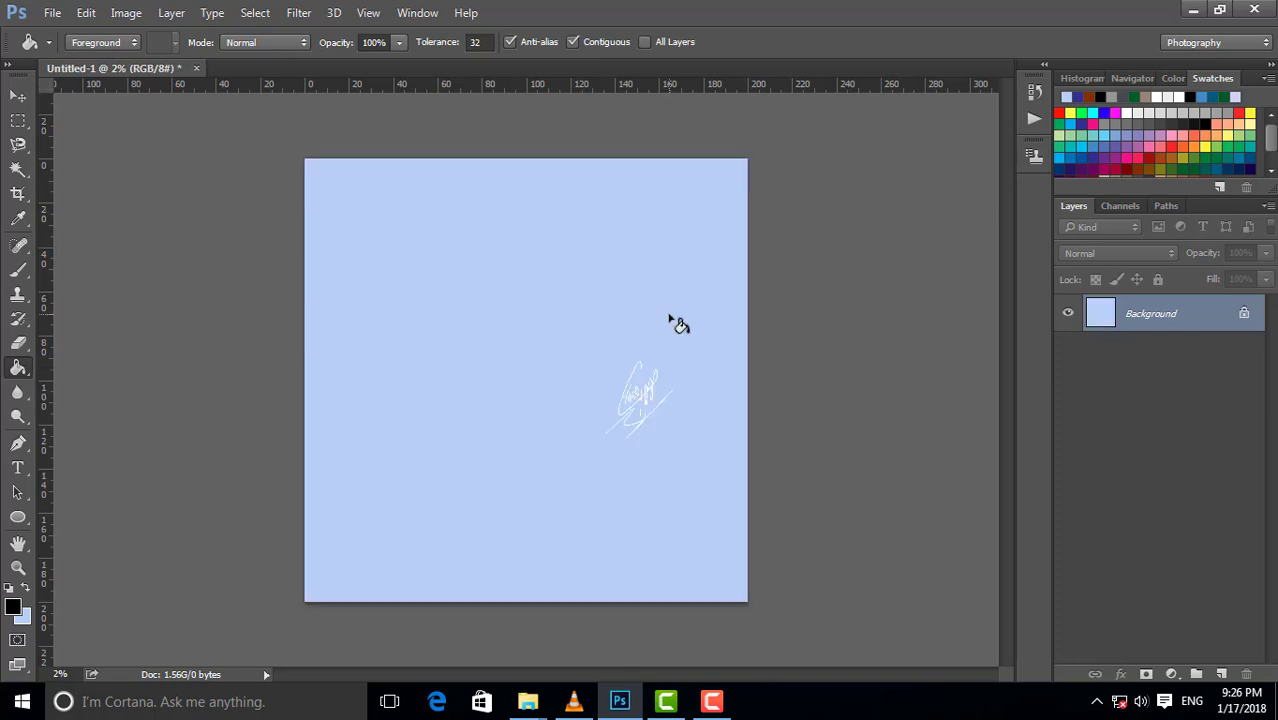
{"action": "left_click", "coordinate": [18, 96]}
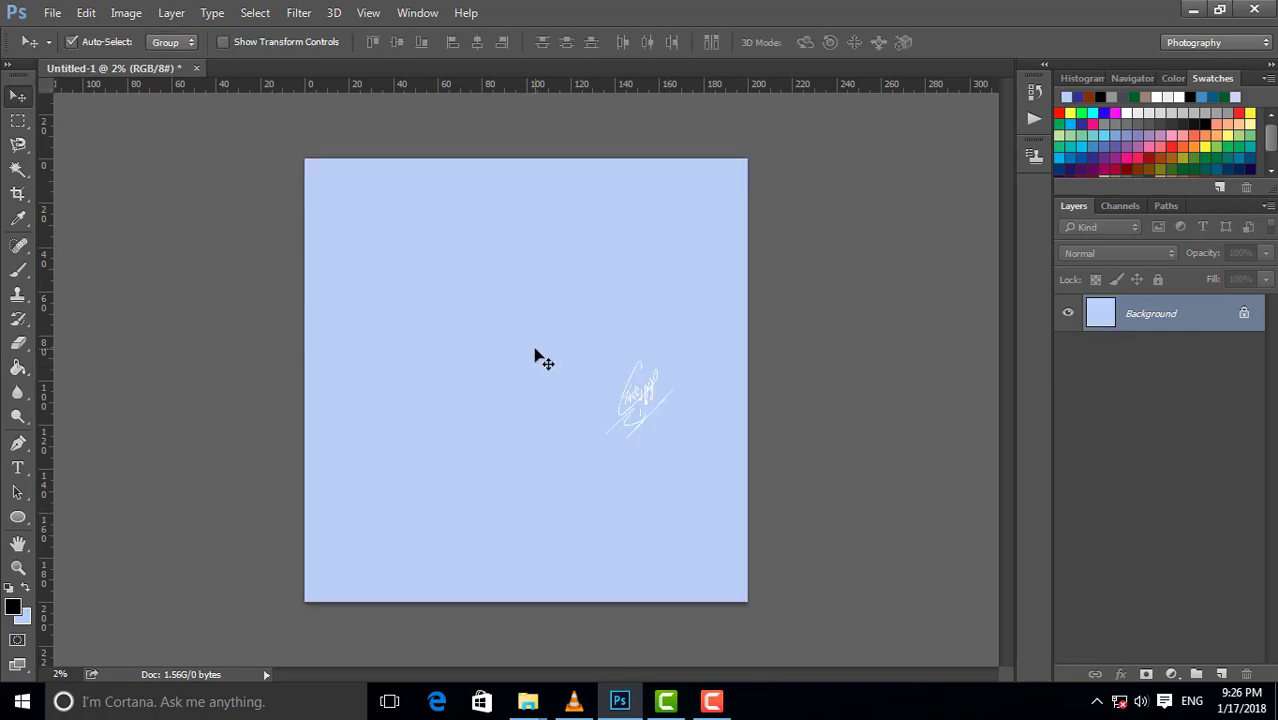
{"action": "left_click_drag", "start_coordinate": [18, 517], "coordinate": [79, 551]}
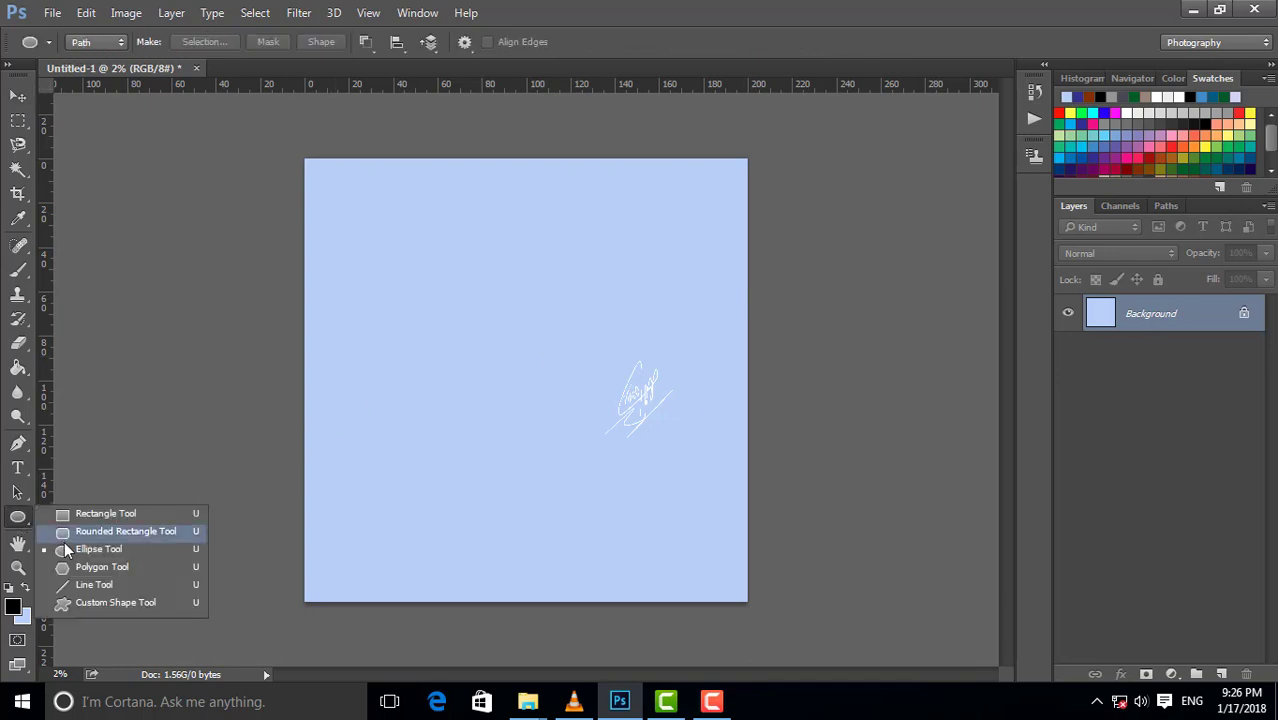
{"action": "left_click", "coordinate": [96, 556]}
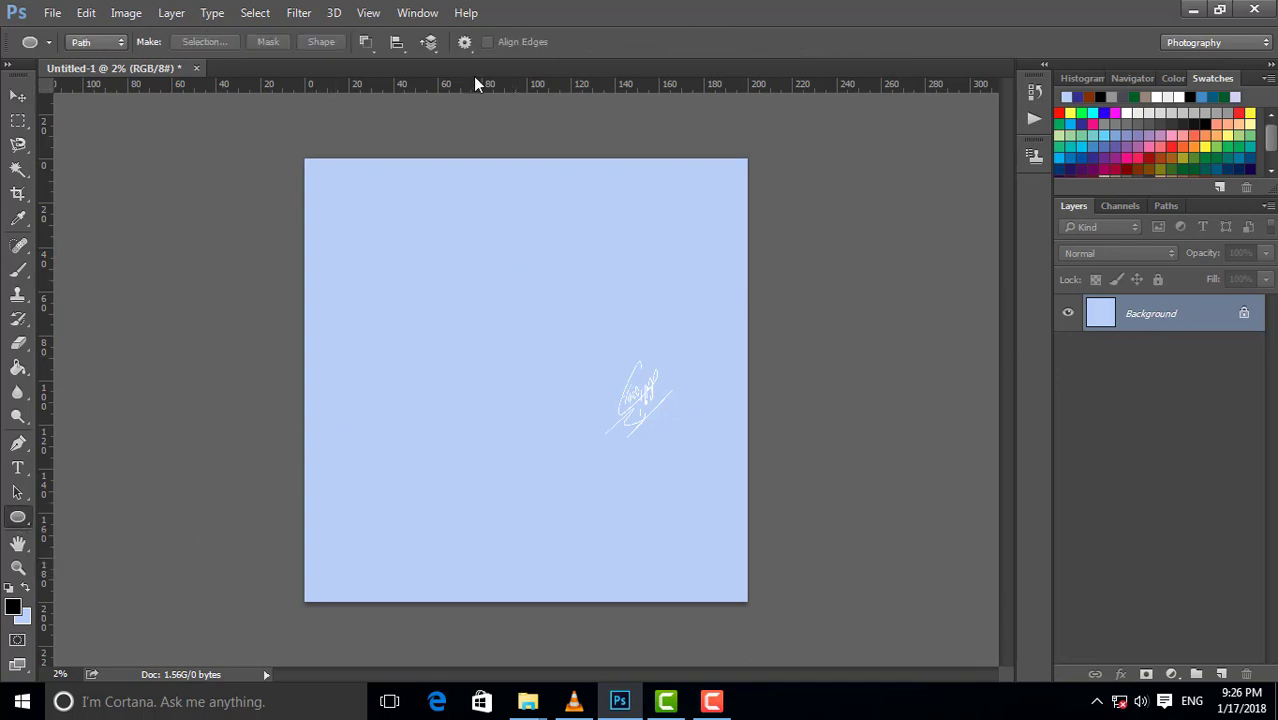
{"action": "left_click", "coordinate": [465, 42]}
{"action": "left_click_drag", "start_coordinate": [416, 316], "coordinate": [800, 600], "text": "shift"}
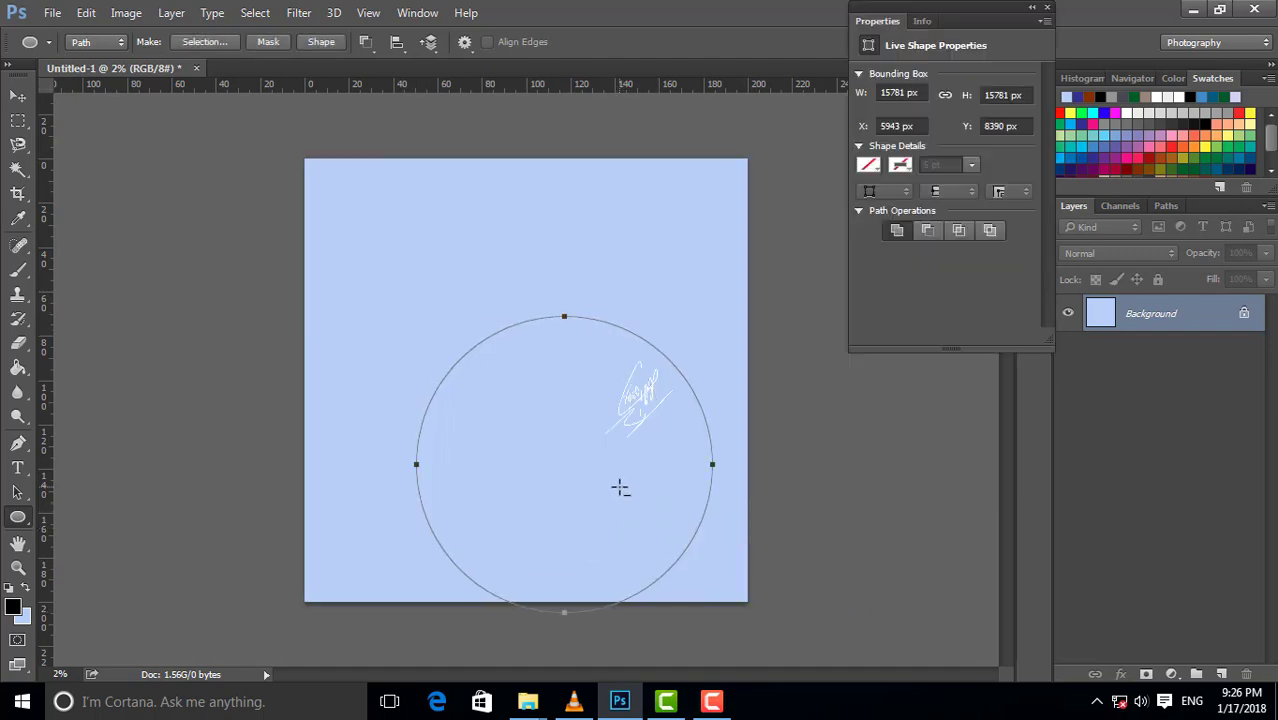
{"action": "key", "text": "ctrl+t"}
{"action": "left_click_drag", "start_coordinate": [593, 459], "coordinate": [548, 355]}
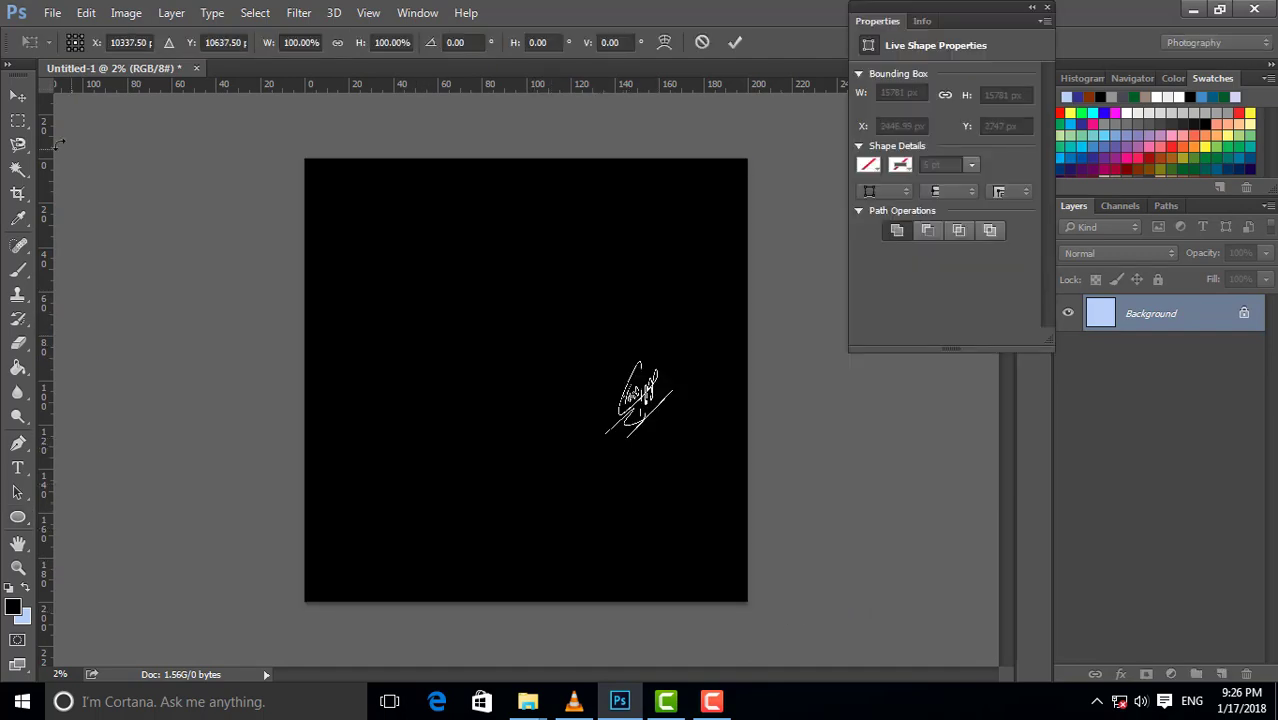
{"action": "left_click", "coordinate": [17, 96]}
{"action": "left_click", "coordinate": [572, 271]}
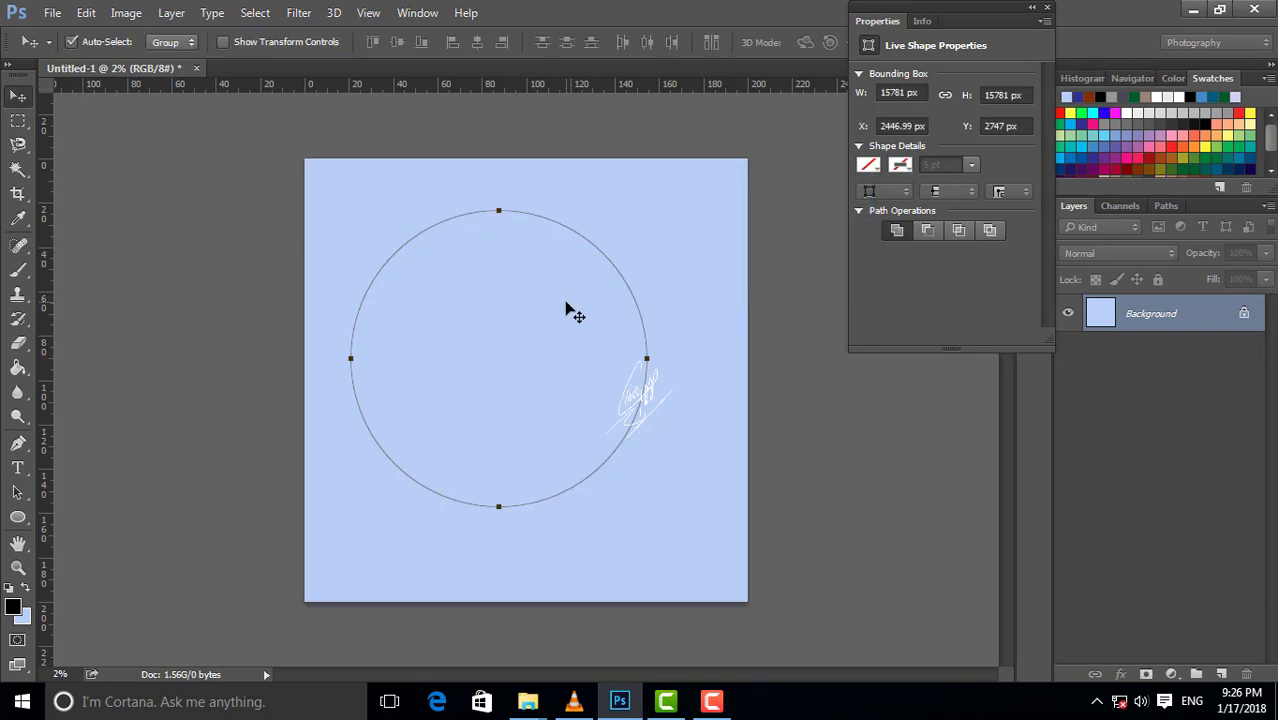
{"action": "key", "text": "ctrl+alt+z"}
{"action": "key", "text": "Return"}
{"action": "key", "text": "ctrl+alt+z"}
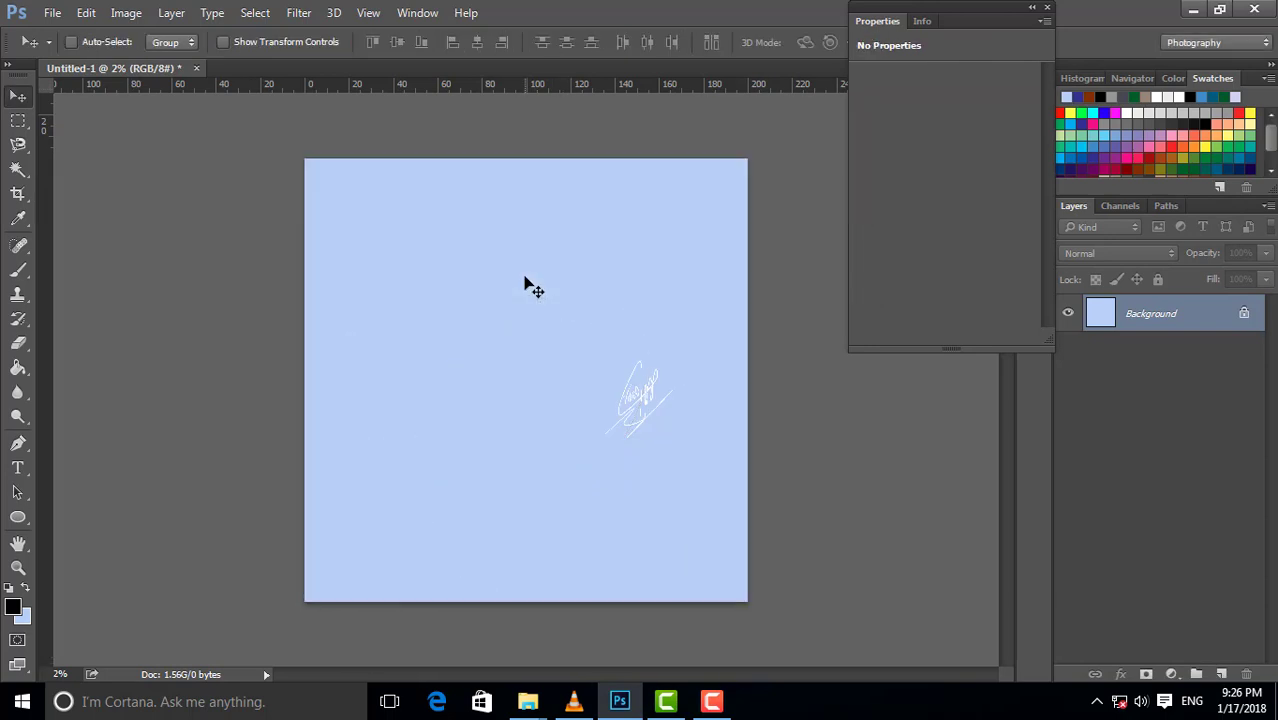
{"action": "key", "text": "u"}
Draw a large black filled ellipse shape and move it toward the canvas centre
{"action": "left_click", "coordinate": [120, 44]}
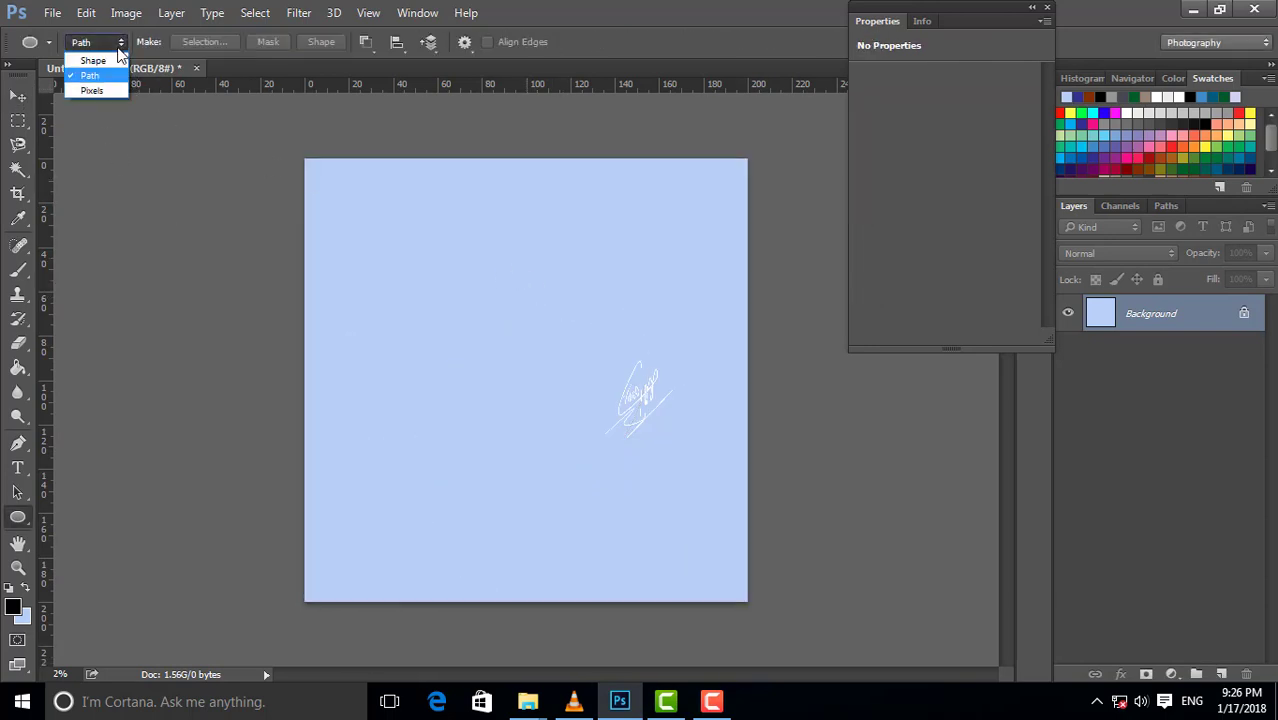
{"action": "mouse_move", "coordinate": [365, 245]}
{"action": "left_mouse_down"}
{"action": "mouse_move", "coordinate": [625, 508]}
{"action": "mouse_move", "coordinate": [725, 582]}
{"action": "mouse_move", "coordinate": [748, 628]}
{"action": "left_mouse_up"}
{"action": "key", "text": "ctrl+t"}
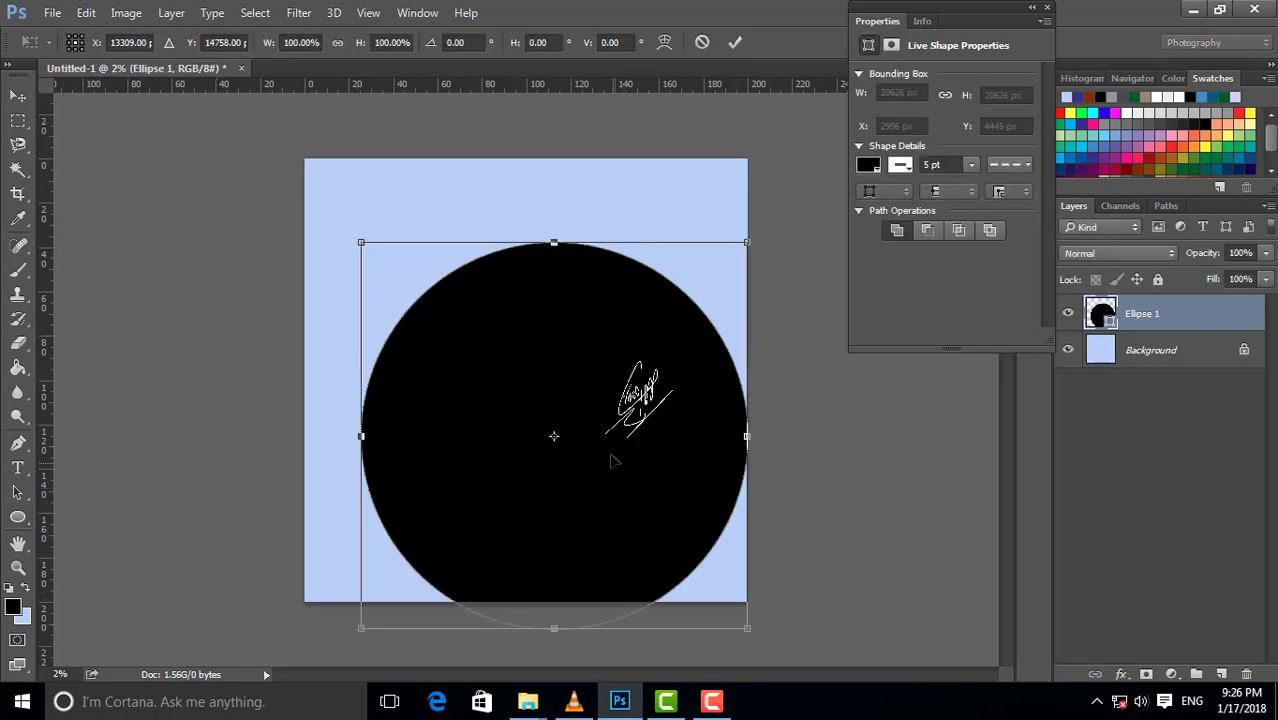
{"action": "left_click_drag", "start_coordinate": [601, 422], "coordinate": [572, 366]}
Add vertical and horizontal guides crossing at the circle's centre, committing its position
{"action": "mouse_move", "coordinate": [45, 215]}
{"action": "left_mouse_down"}
{"action": "mouse_move", "coordinate": [542, 251]}
{"action": "mouse_move", "coordinate": [527, 251]}
{"action": "left_mouse_up"}
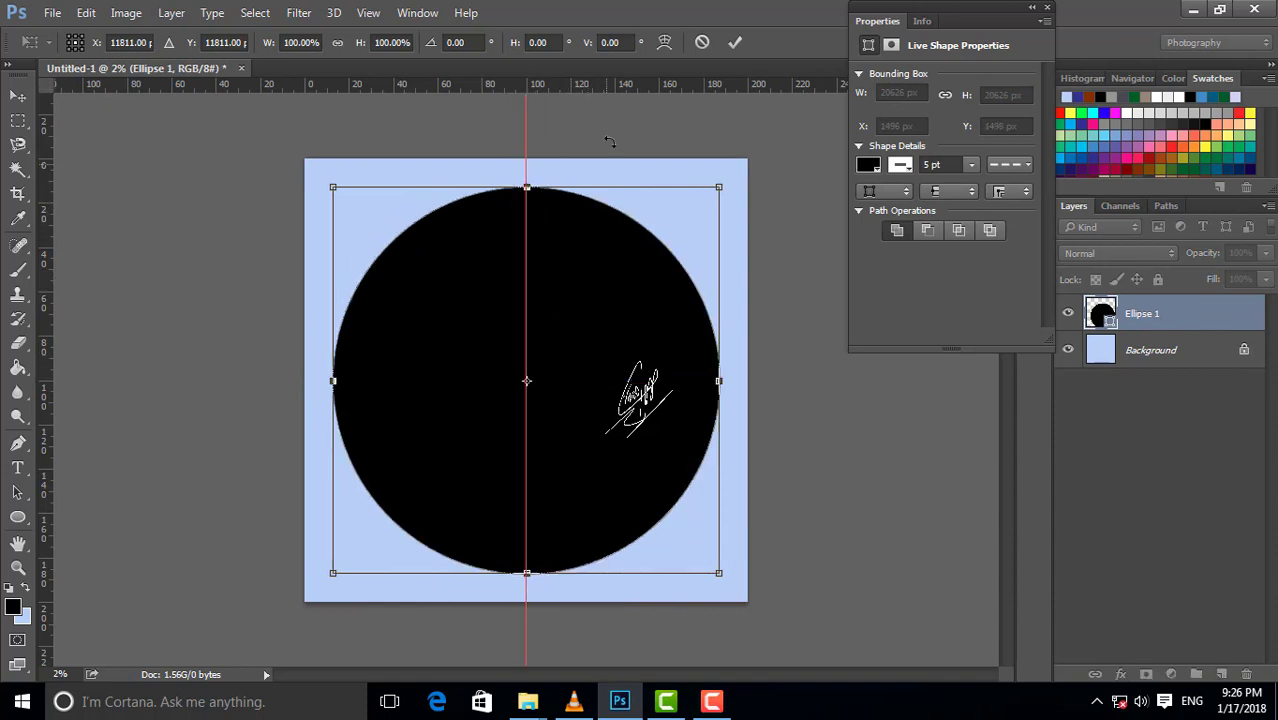
{"action": "mouse_move", "coordinate": [625, 84]}
{"action": "left_mouse_down"}
{"action": "mouse_move", "coordinate": [656, 194]}
{"action": "mouse_move", "coordinate": [658, 380]}
{"action": "left_mouse_up"}
{"action": "key", "text": "Return"}
{"action": "mouse_move", "coordinate": [55, 216]}
{"action": "left_mouse_down"}
{"action": "mouse_move", "coordinate": [542, 280]}
{"action": "mouse_move", "coordinate": [530, 311]}
{"action": "left_mouse_up"}
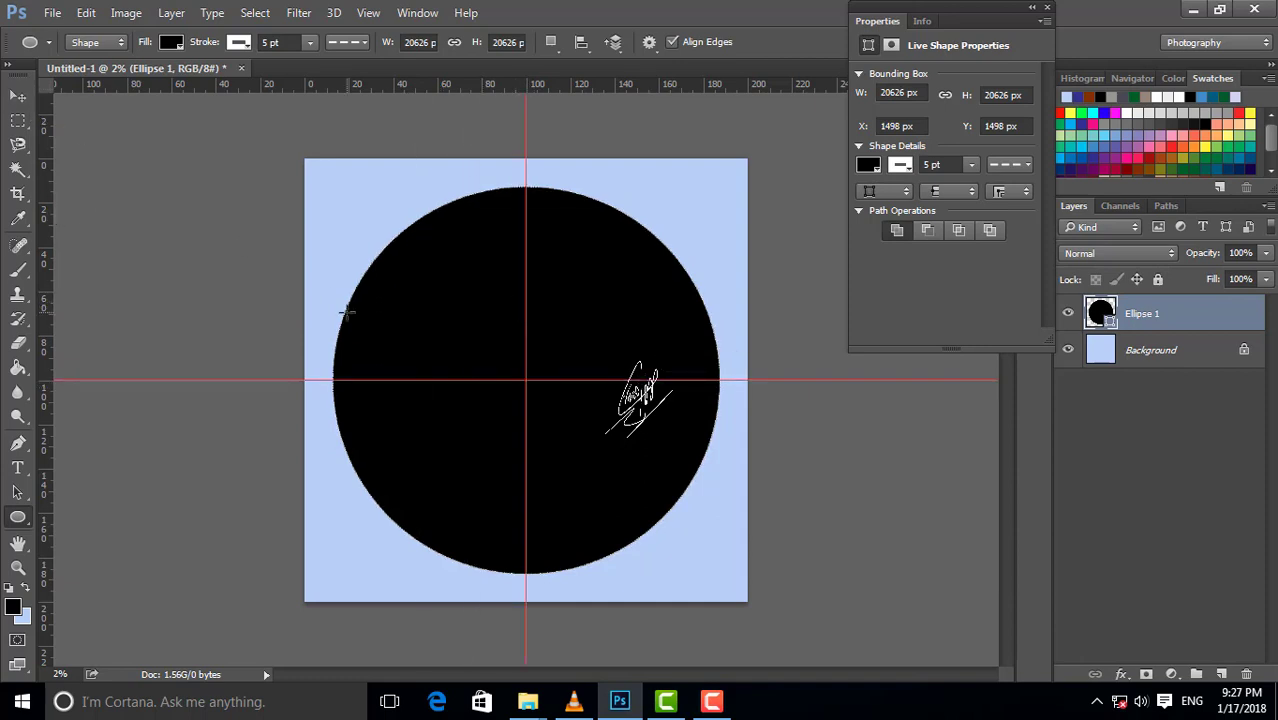
Change the circle's fill from black to a light salmon swatch
{"action": "left_click", "coordinate": [182, 47]}
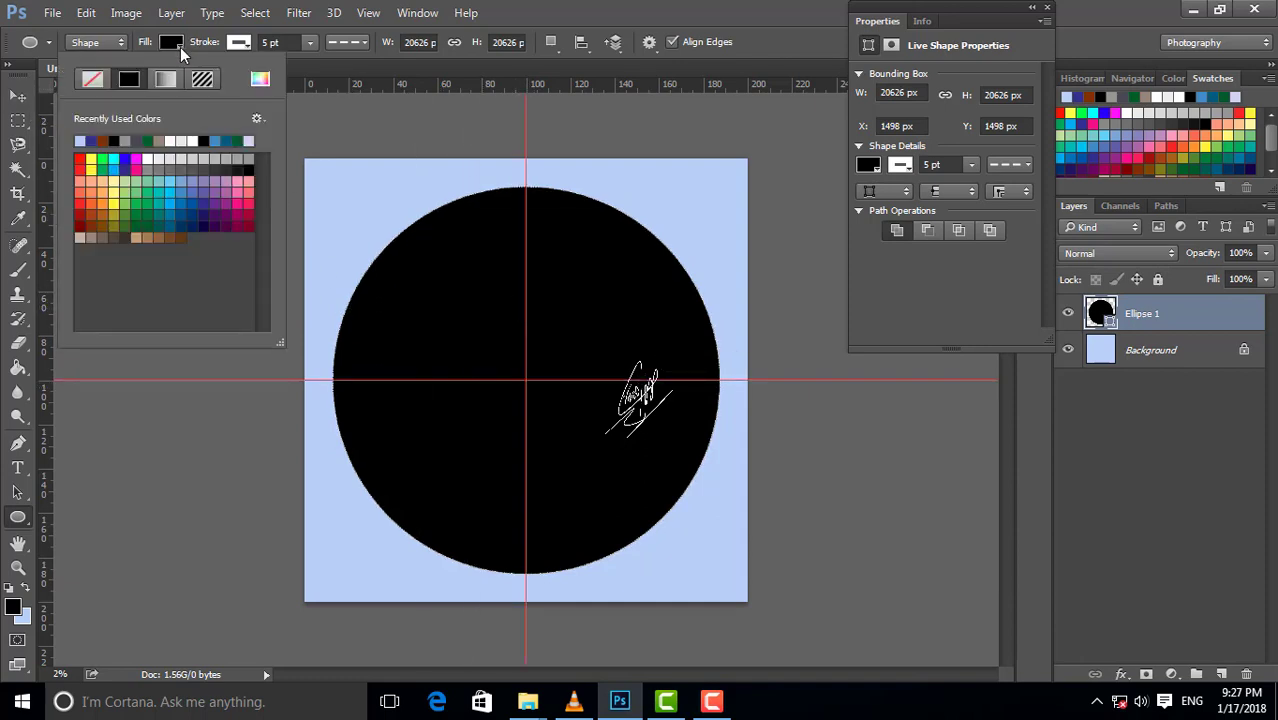
{"action": "left_click", "coordinate": [95, 160]}
{"action": "left_click", "coordinate": [99, 178]}
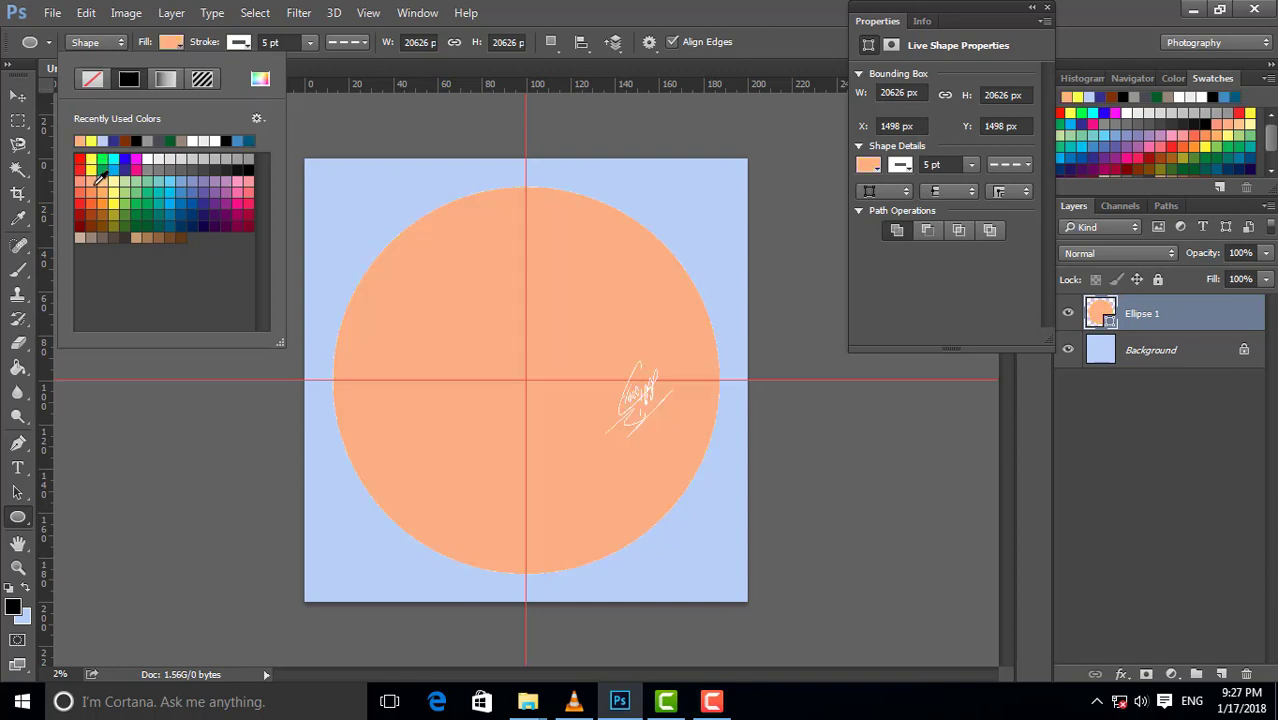
{"action": "left_click", "coordinate": [79, 193]}
{"action": "left_click", "coordinate": [80, 182]}
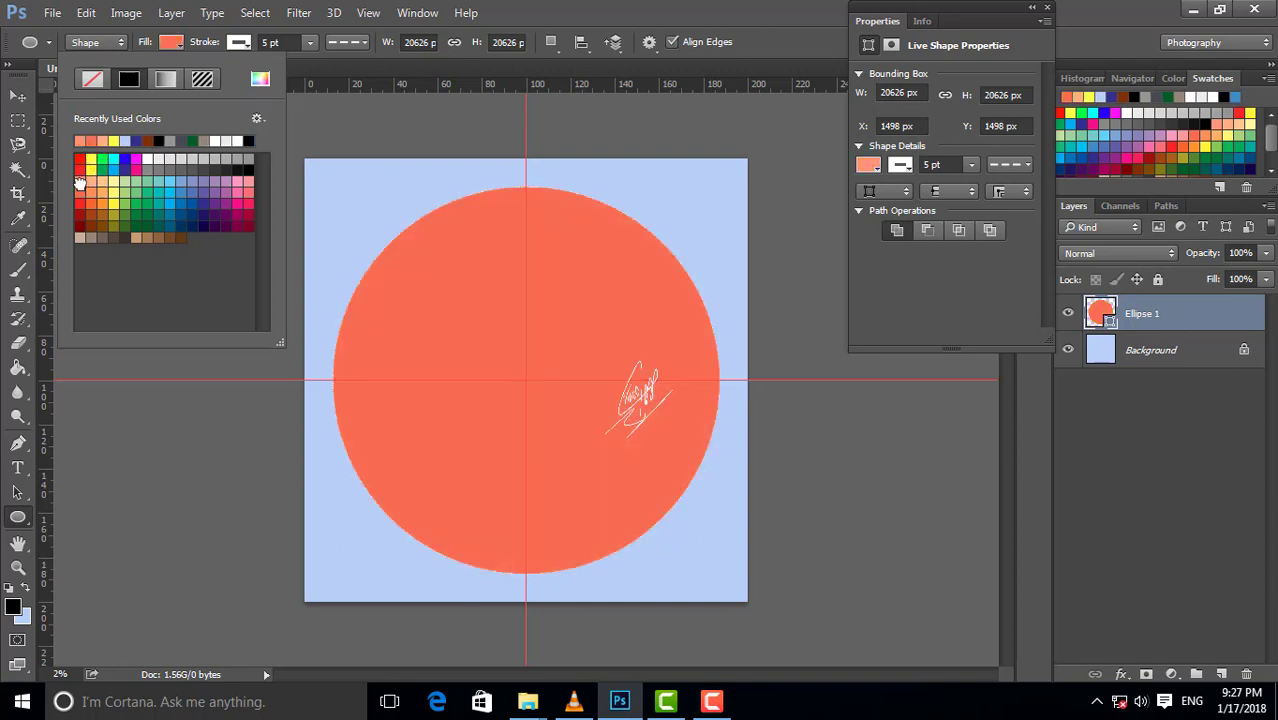
Give the circle a solid salmon outline
{"action": "left_click", "coordinate": [240, 42]}
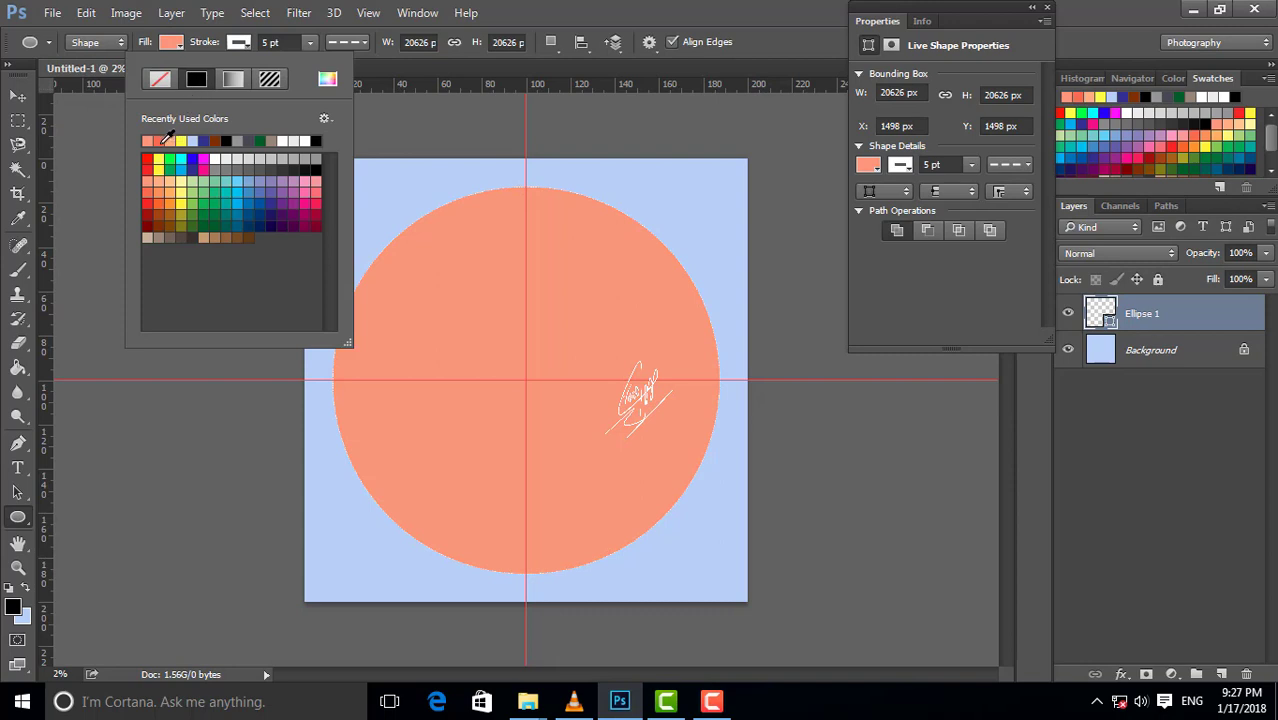
{"action": "left_click", "coordinate": [165, 141]}
{"action": "left_click", "coordinate": [361, 47]}
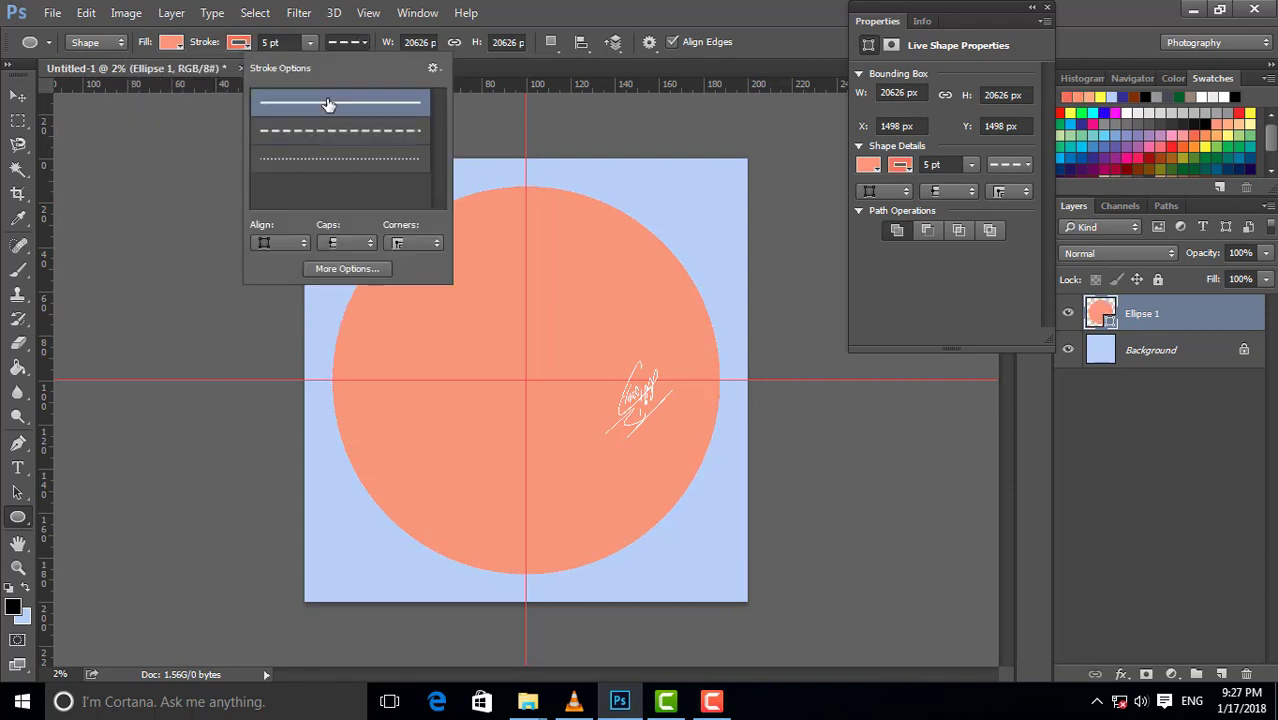
{"action": "key", "text": "v"}
{"action": "scroll", "coordinate": [627, 323], "scroll_direction": "up", "scroll_amount": 1}
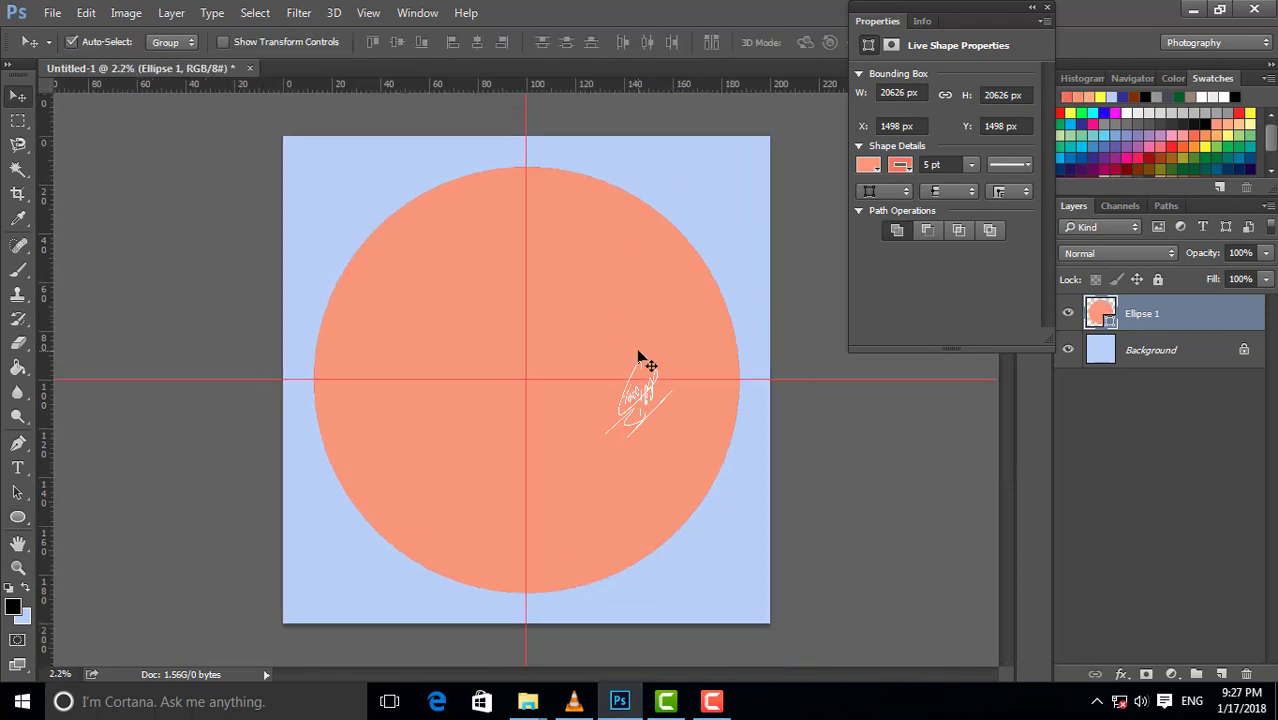
{"action": "key", "text": "u"}
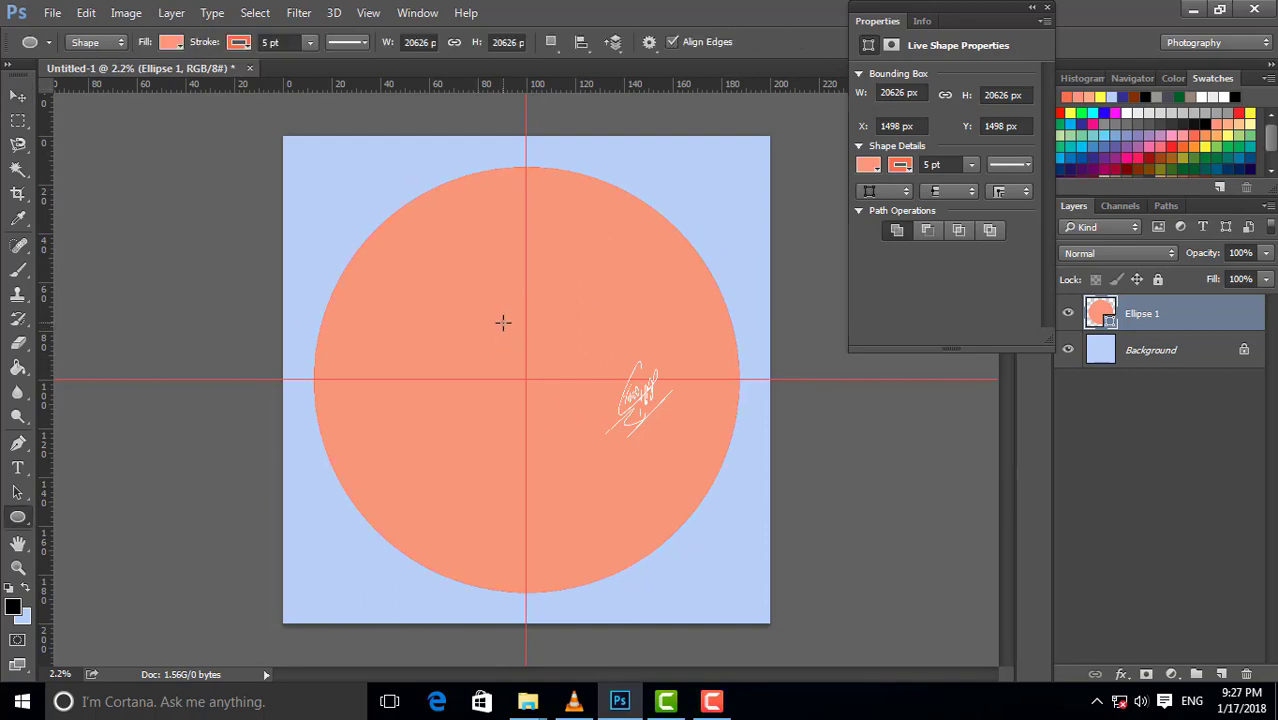
{"action": "right_click", "coordinate": [17, 517]}
Draw a tall narrow rectangle whose base sits at the guide crossing in the circle's centre
{"action": "left_click", "coordinate": [87, 515]}
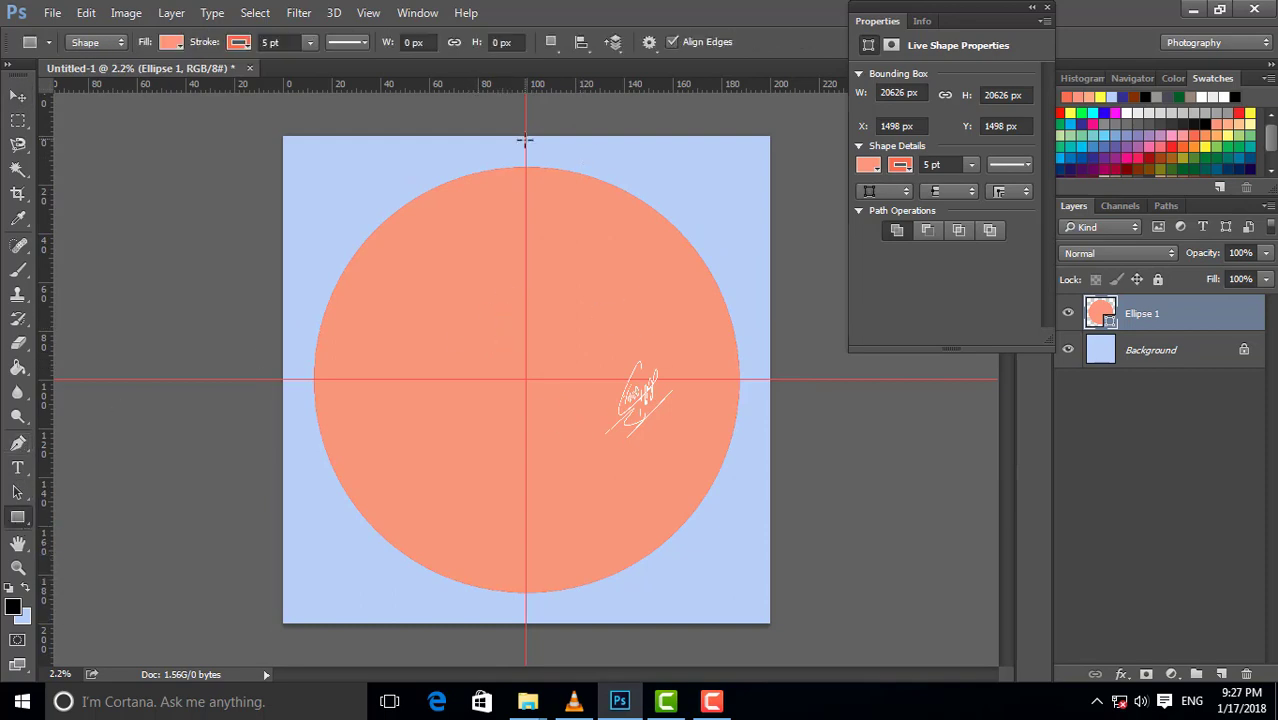
{"action": "left_click_drag", "start_coordinate": [524, 157], "coordinate": [568, 382]}
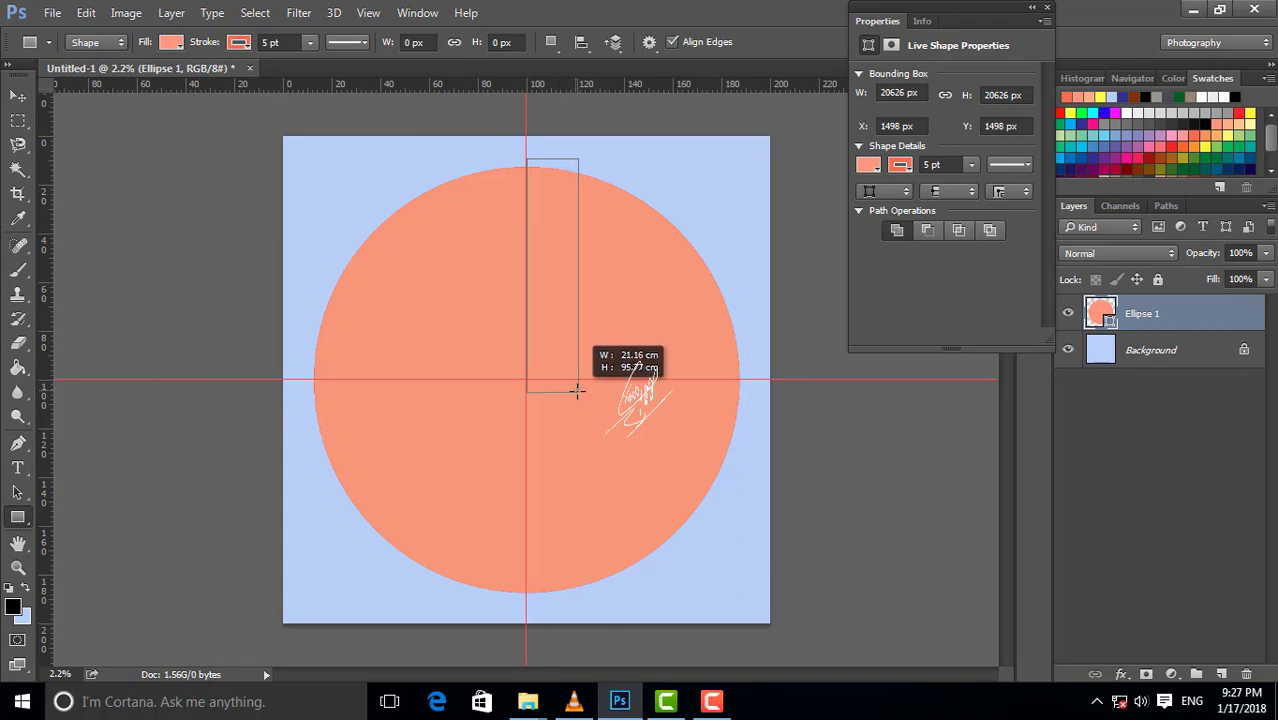
{"action": "left_click_drag", "start_coordinate": [568, 382], "coordinate": [576, 390]}
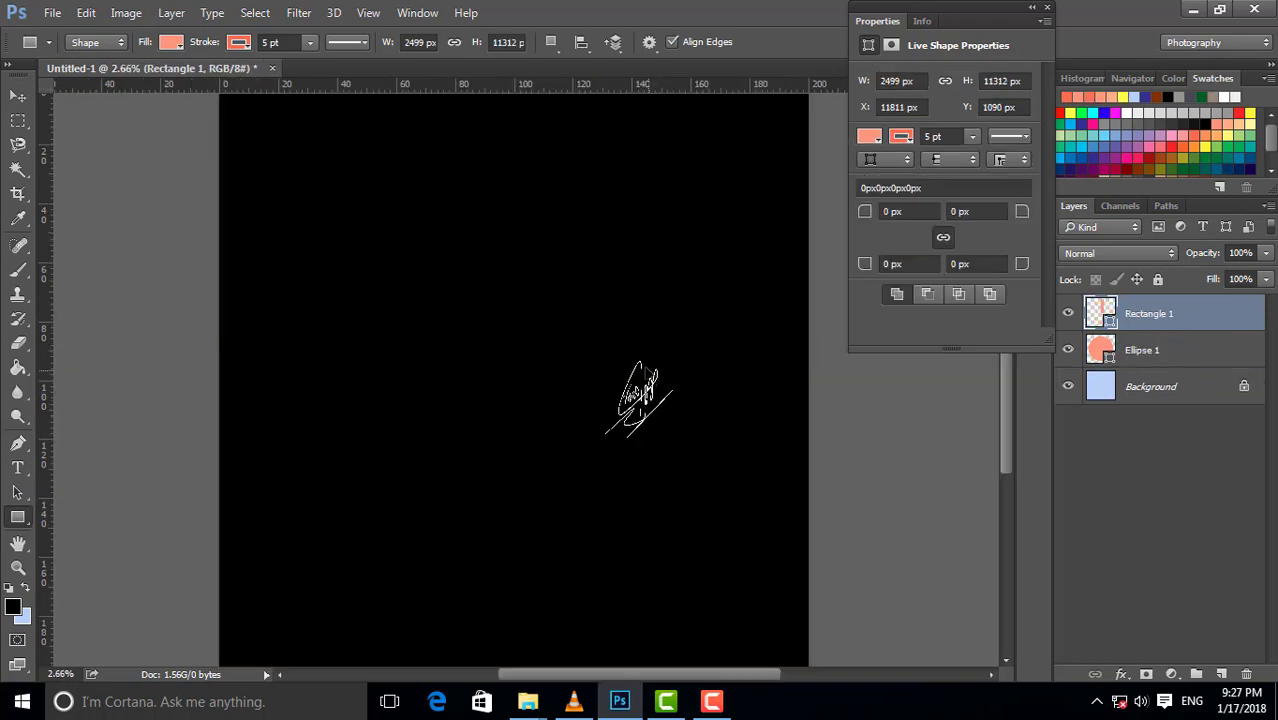
{"action": "key", "text": "ctrl+t"}
{"action": "left_click_drag", "start_coordinate": [557, 312], "coordinate": [533, 301]}
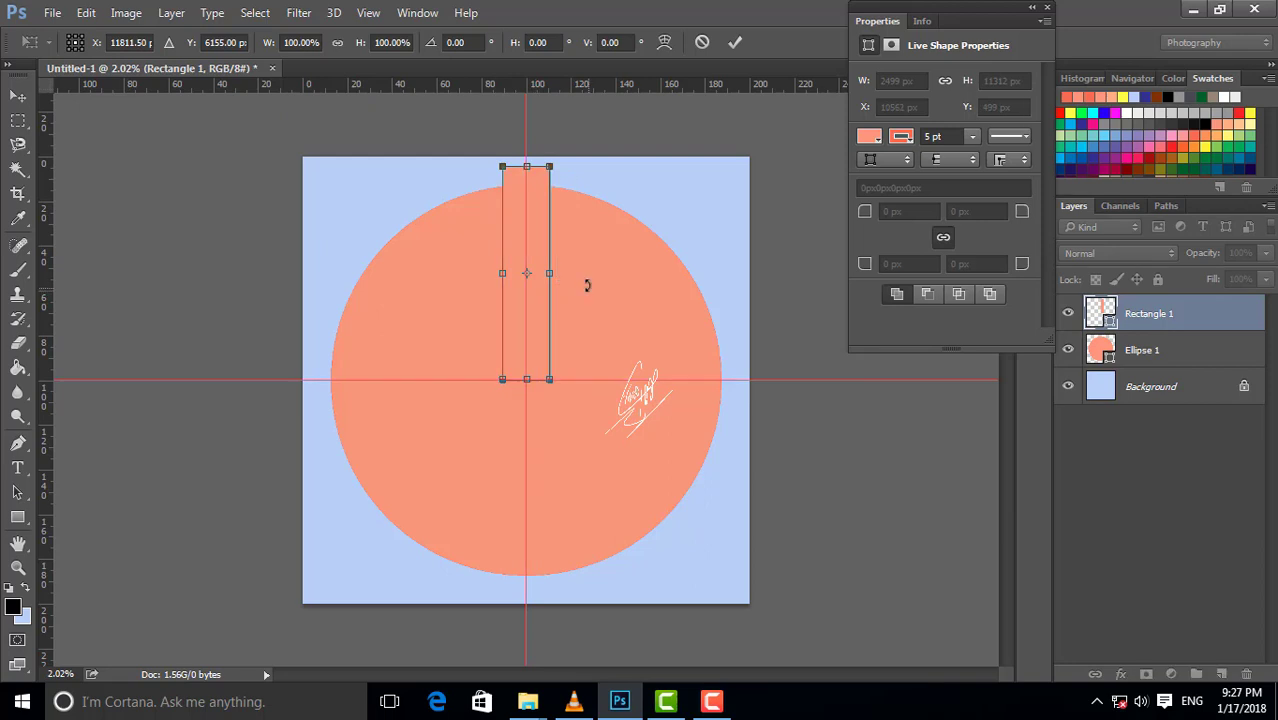
{"action": "key", "text": "Return"}
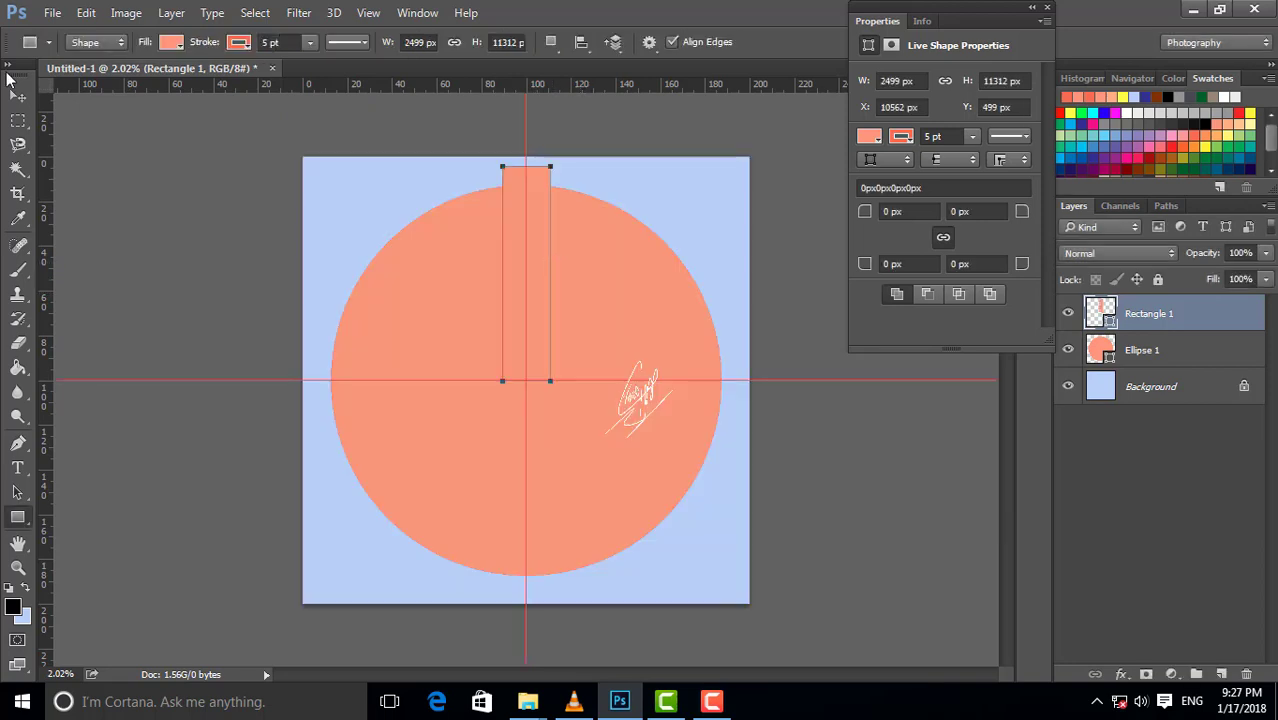
{"action": "left_click", "coordinate": [16, 94]}
{"action": "scroll", "coordinate": [522, 210], "scroll_direction": "up", "scroll_amount": 2}
{"action": "scroll", "coordinate": [522, 217], "scroll_direction": "down", "scroll_amount": 1}
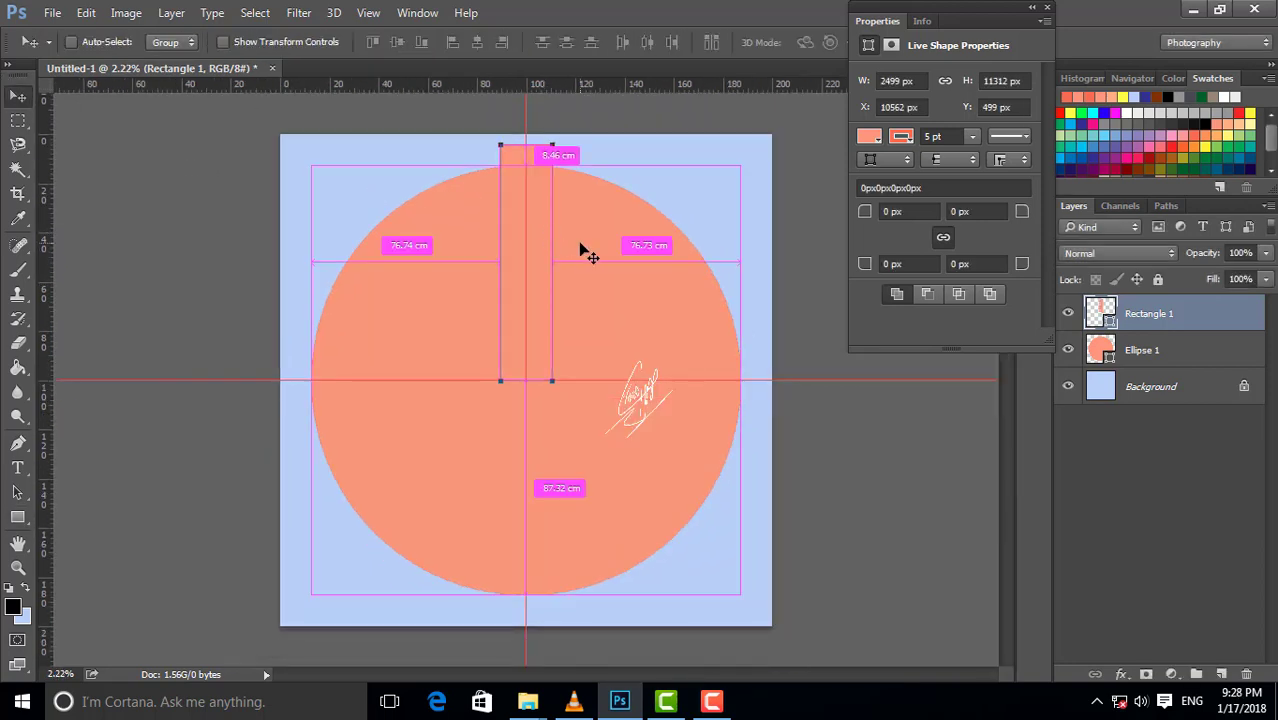
Duplicate the rectangle and rotate the copy 30° around its bottom at the circle centre
{"action": "key", "text": "ctrl+j"}
{"action": "key", "text": "ctrl+t"}
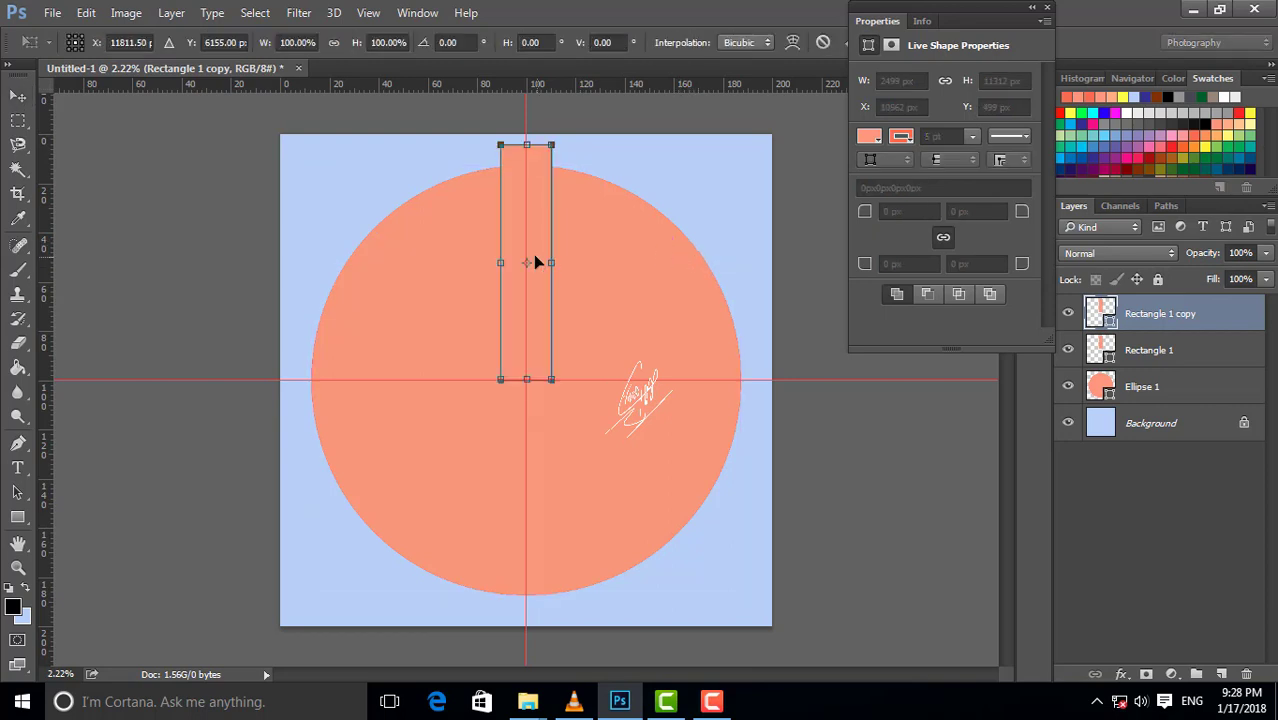
{"action": "left_click_drag", "start_coordinate": [526, 262], "coordinate": [526, 379]}
{"action": "left_click_drag", "start_coordinate": [605, 134], "coordinate": [712, 158]}
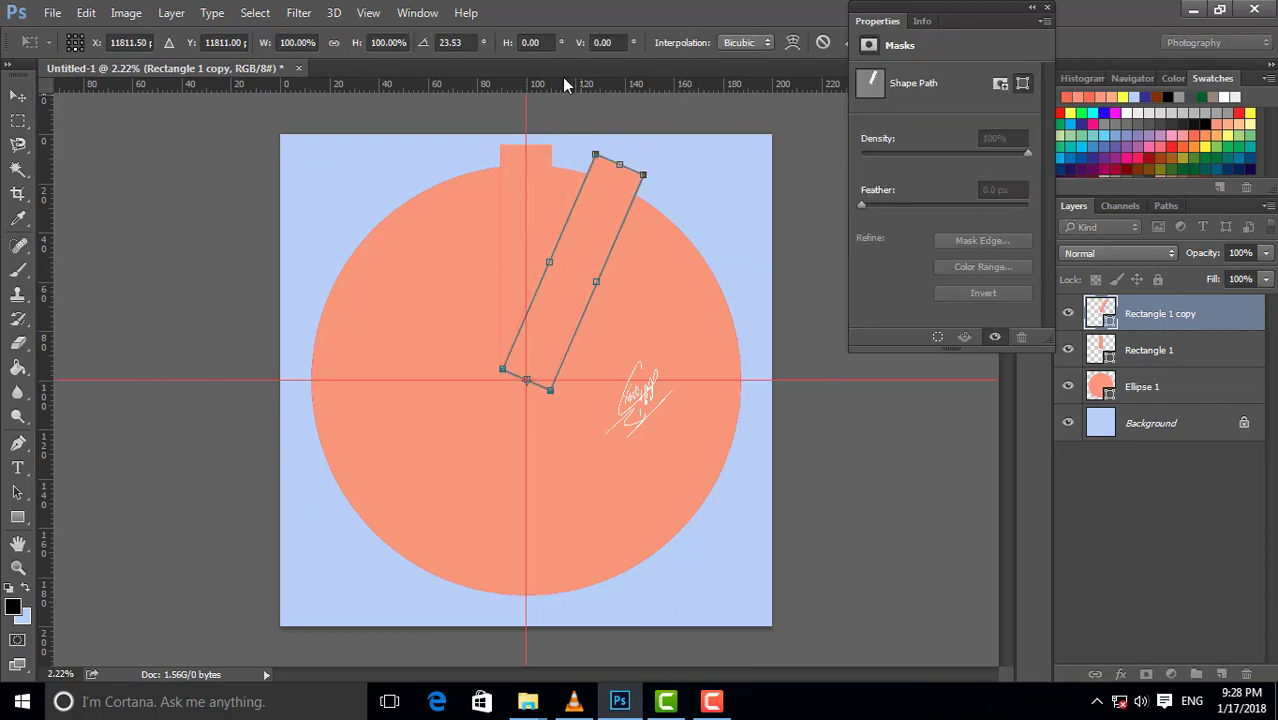
{"action": "left_click", "coordinate": [473, 42]}
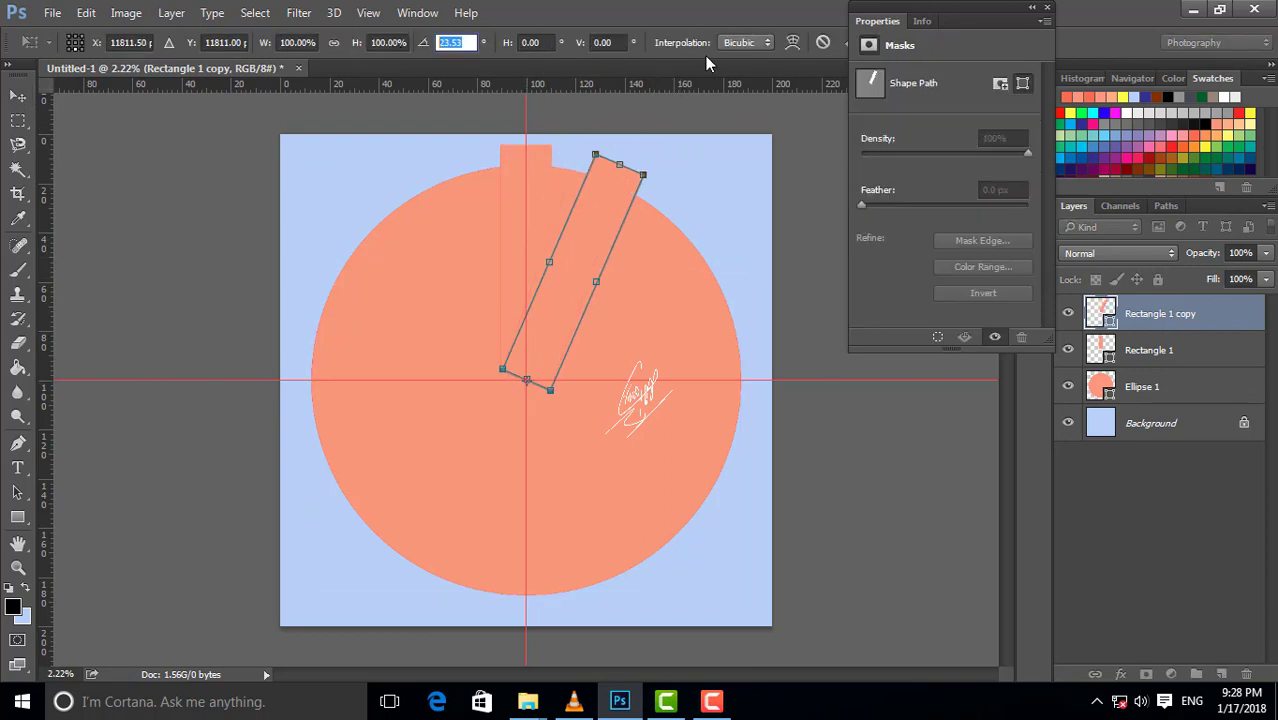
{"action": "type", "text": "30"}
{"action": "key", "text": "Return"}
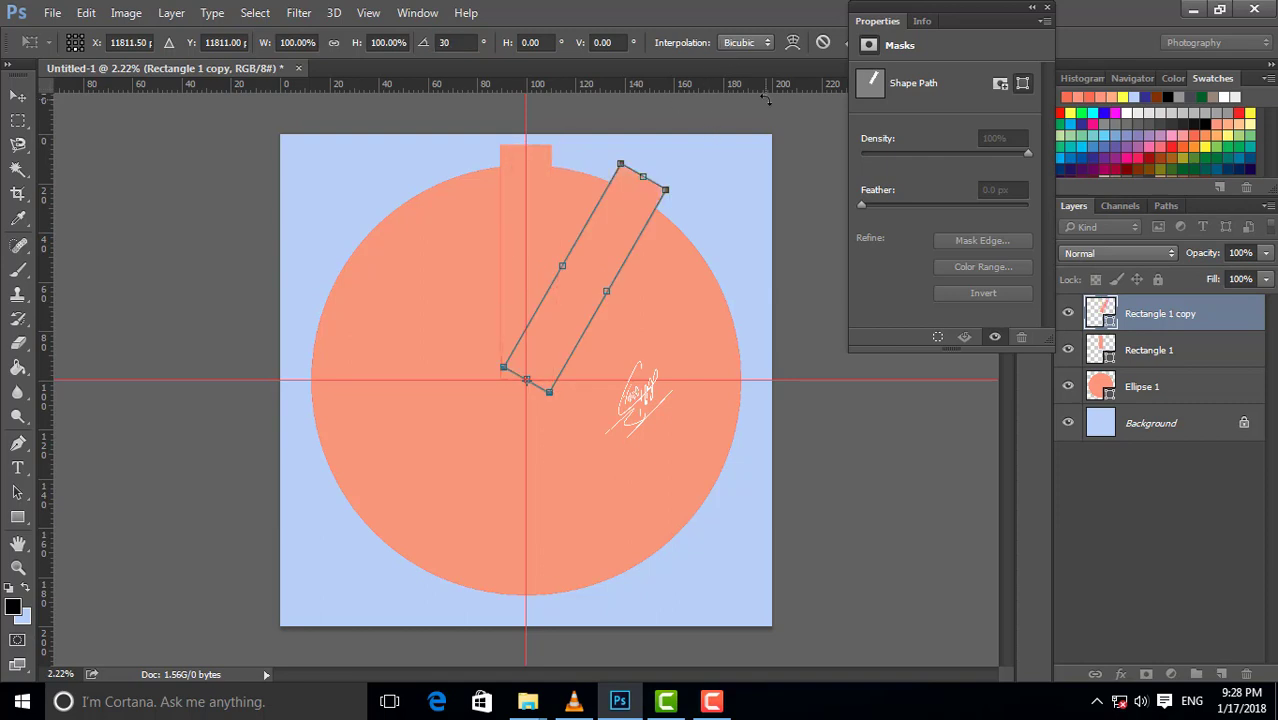
{"action": "left_click", "coordinate": [27, 98]}
{"action": "left_click", "coordinate": [564, 265]}
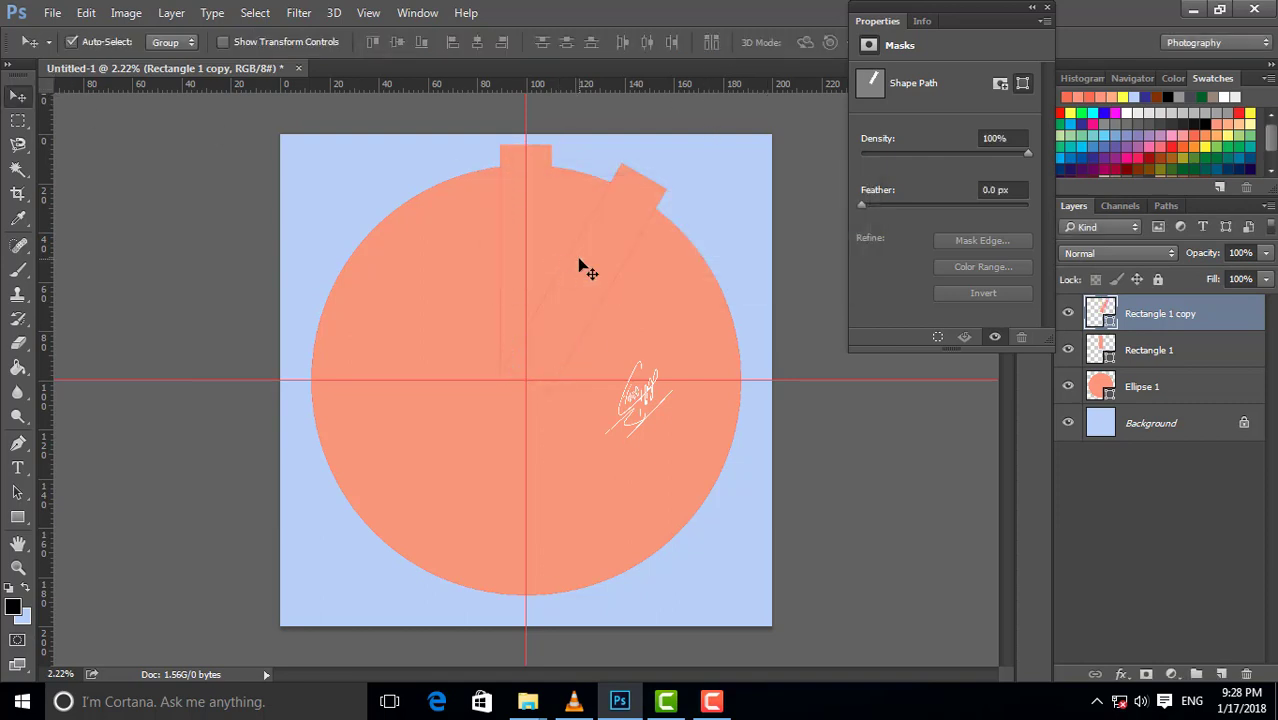
Repeat the 30° rotated duplicate to add more teeth around the circle
{"action": "key", "text": "ctrl+alt+shift+t"}
{"action": "key", "text": "ctrl+alt+shift+t"}
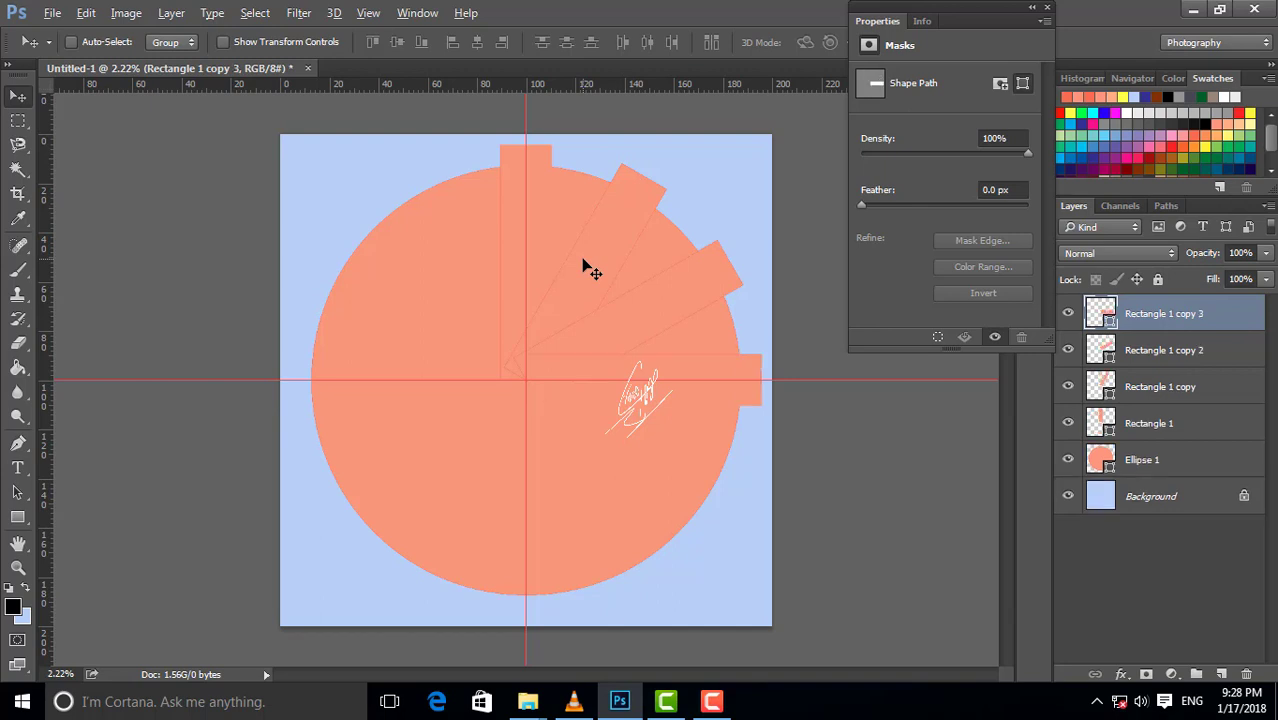
{"action": "key", "text": "ctrl+alt+shift+t"}
{"action": "key", "text": "ctrl+alt+shift+t"}
{"action": "key", "text": "ctrl+alt+shift+t"}
{"action": "key", "text": "ctrl+alt+shift+t"}
{"action": "key", "text": "ctrl+alt+shift+t"}
{"action": "key", "text": "ctrl+alt+shift+t"}
{"action": "key", "text": "ctrl+alt+shift+t"}
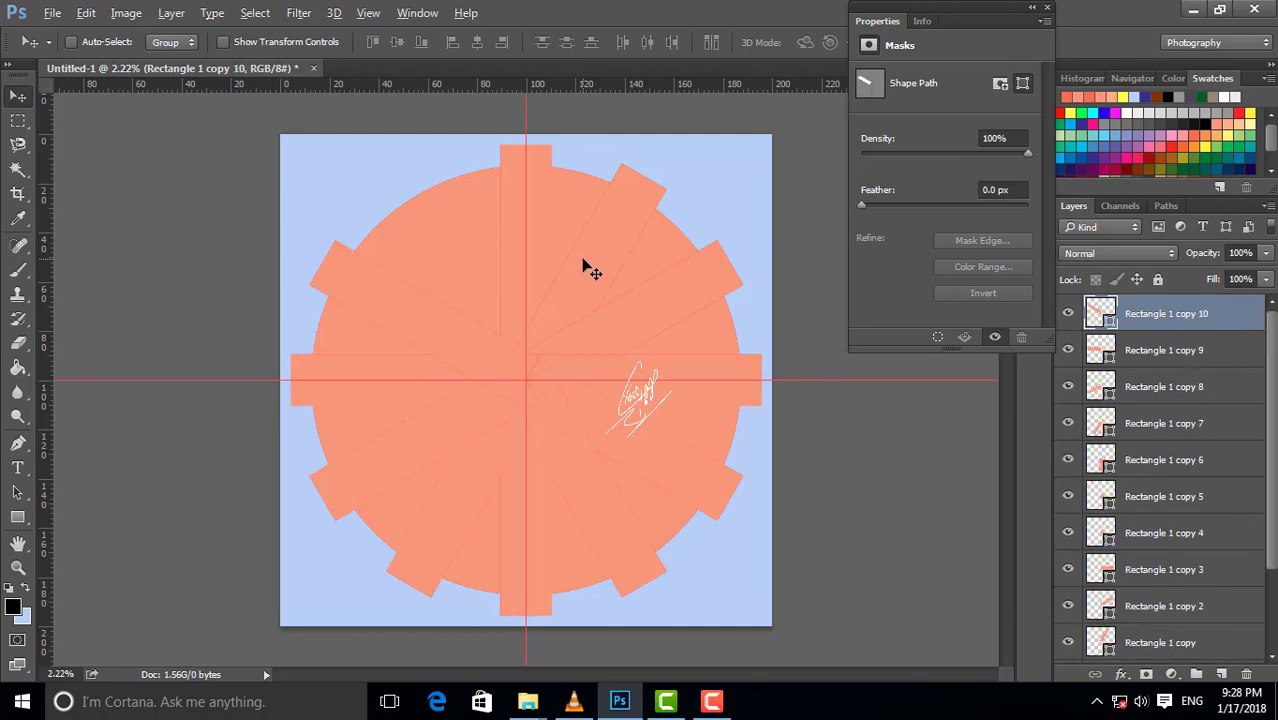
{"action": "key", "text": "ctrl+alt+shift+t"}
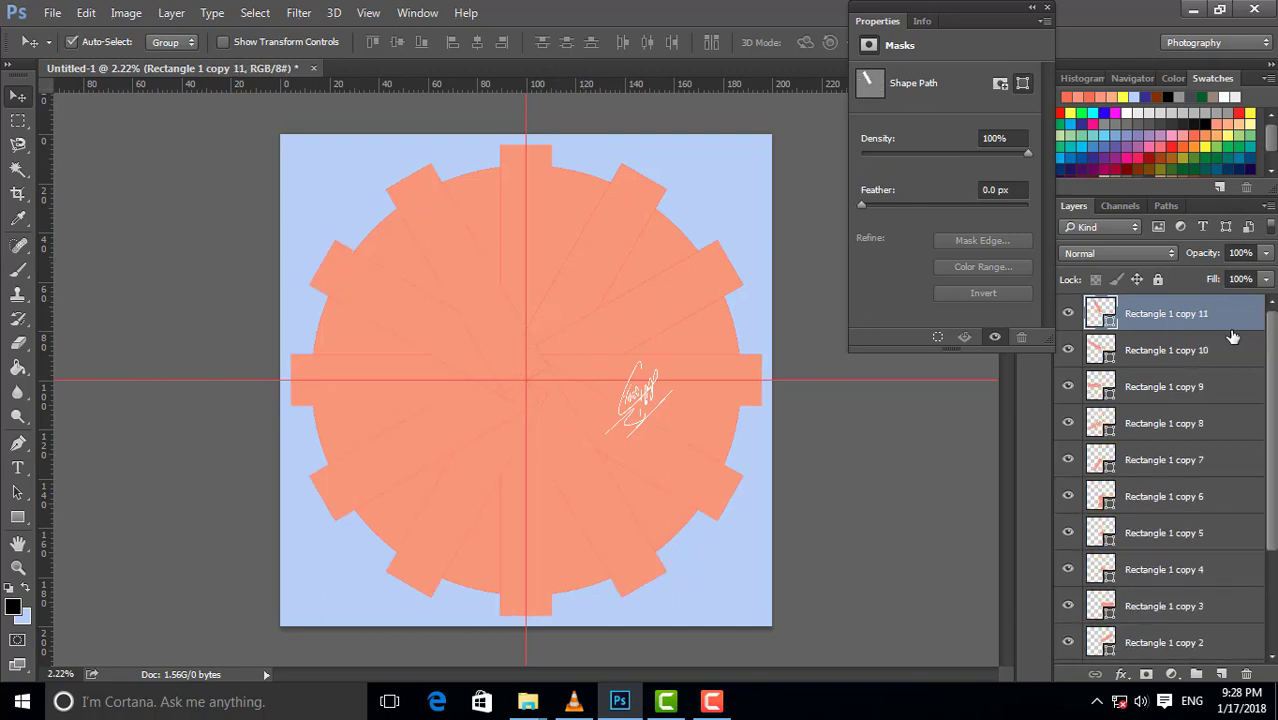
{"action": "scroll", "coordinate": [1205, 360], "scroll_direction": "down", "scroll_amount": 2}
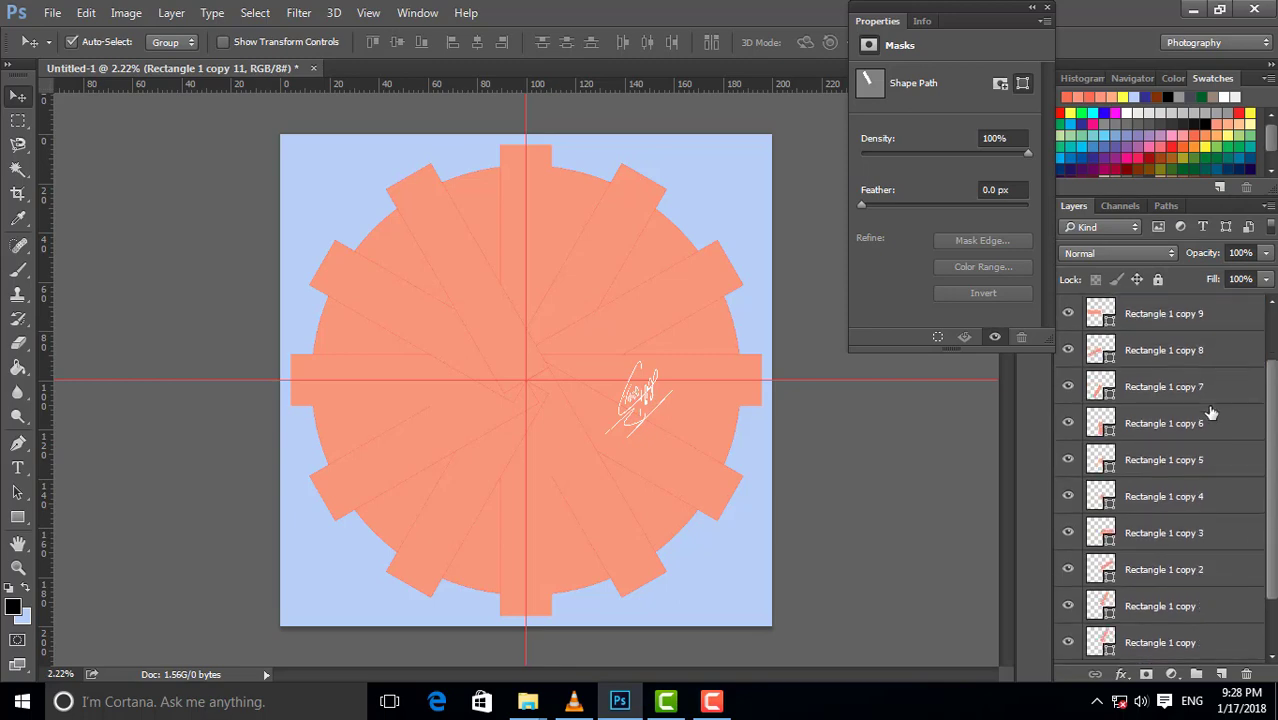
{"action": "scroll", "coordinate": [1170, 480], "scroll_direction": "down", "scroll_amount": 2}
Select all rectangle and circle layers and unite them into one gear shape
{"action": "left_click", "coordinate": [1150, 575], "text": "shift"}
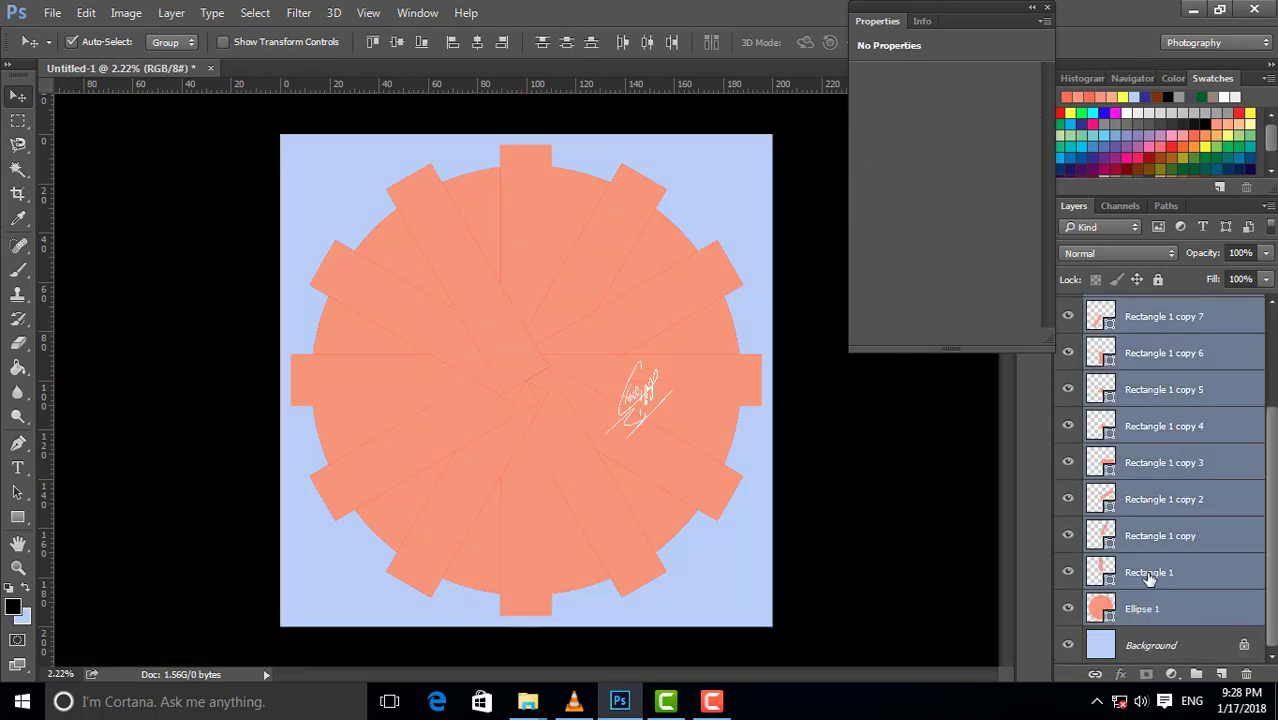
{"action": "left_click", "coordinate": [1048, 9]}
{"action": "left_click", "coordinate": [171, 12]}
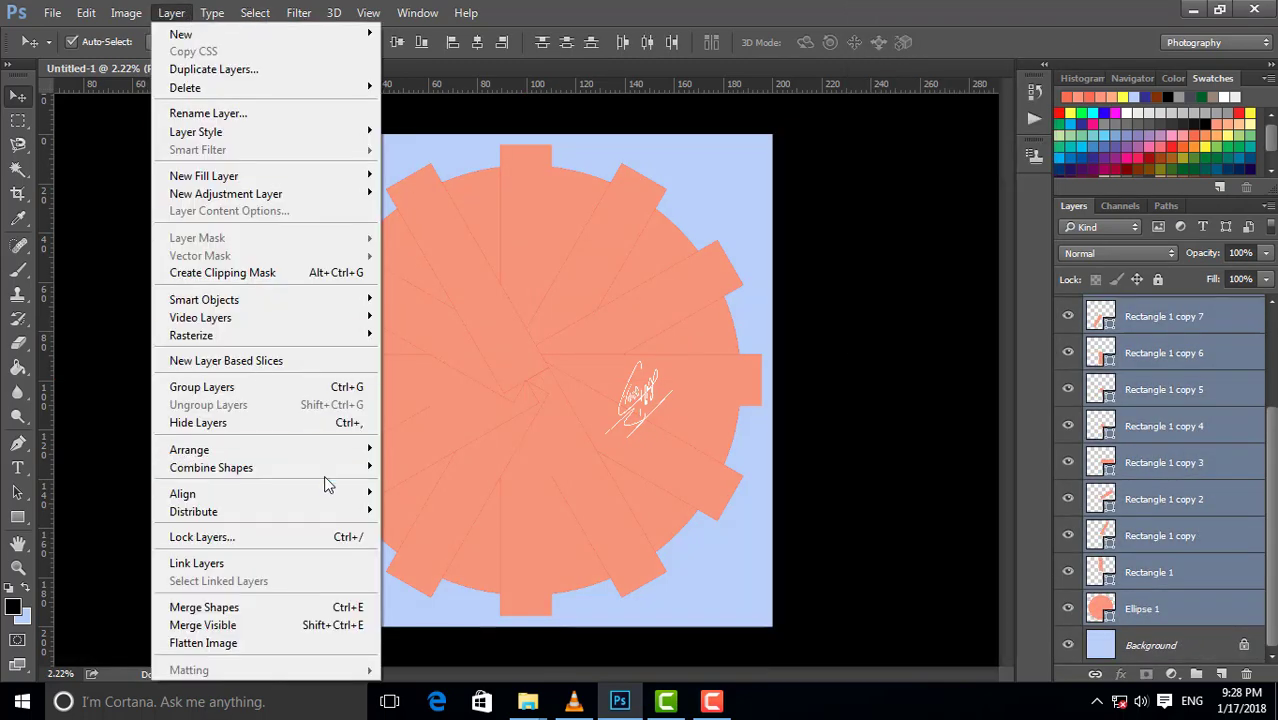
{"action": "mouse_move", "coordinate": [211, 467]}
{"action": "left_click", "coordinate": [424, 467]}
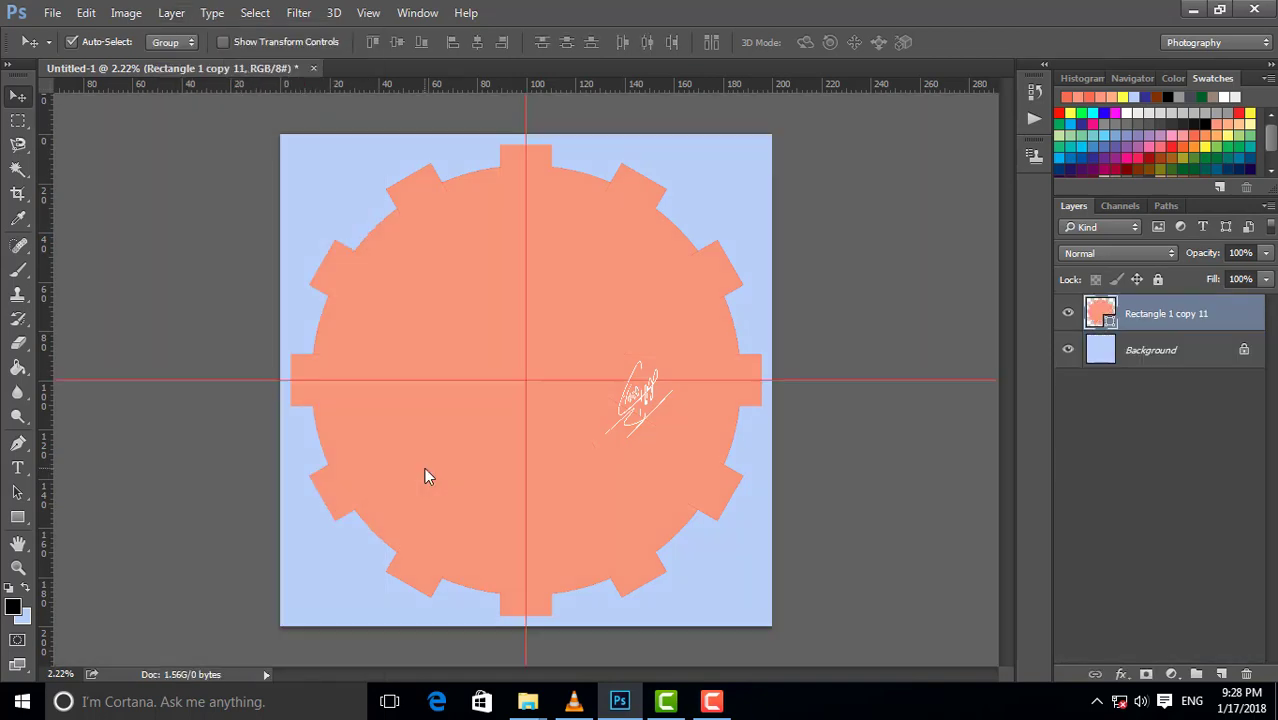
{"action": "key", "text": "ctrl+t"}
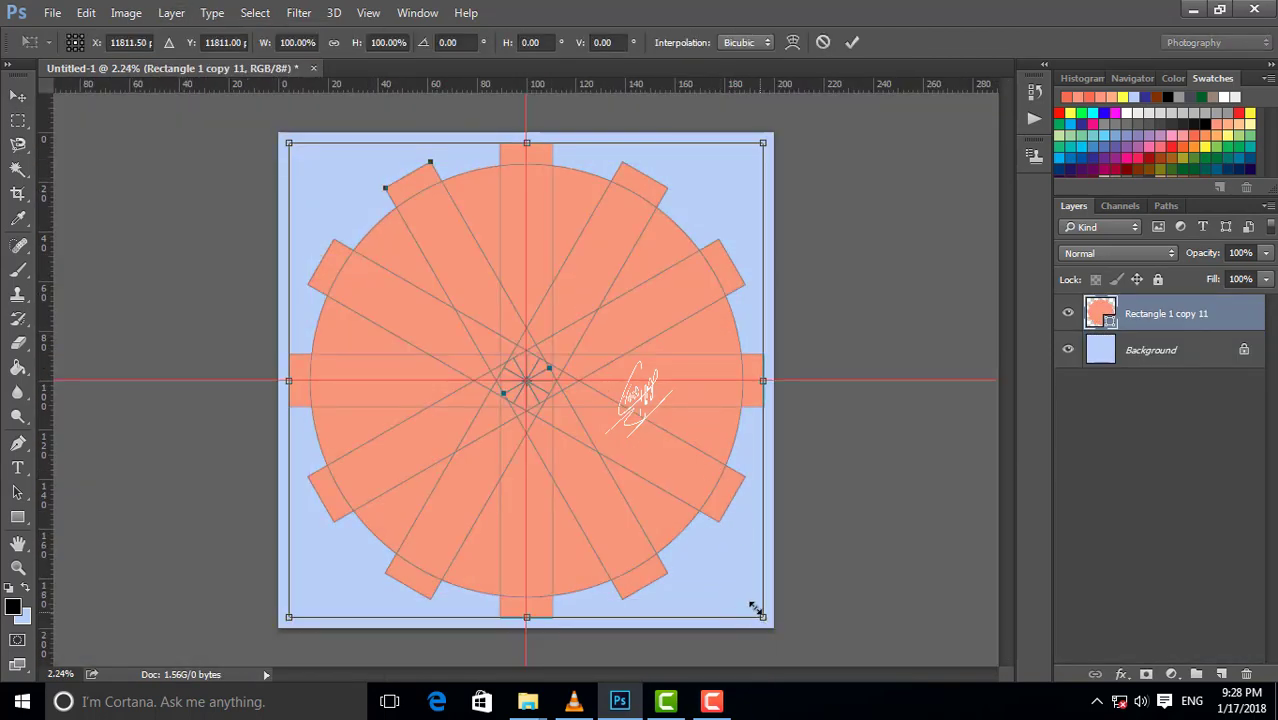
{"action": "left_click_drag", "start_coordinate": [755, 610], "coordinate": [710, 550]}
{"action": "key", "text": "Return"}
{"action": "scroll", "coordinate": [667, 328], "scroll_direction": "up", "scroll_amount": 1}
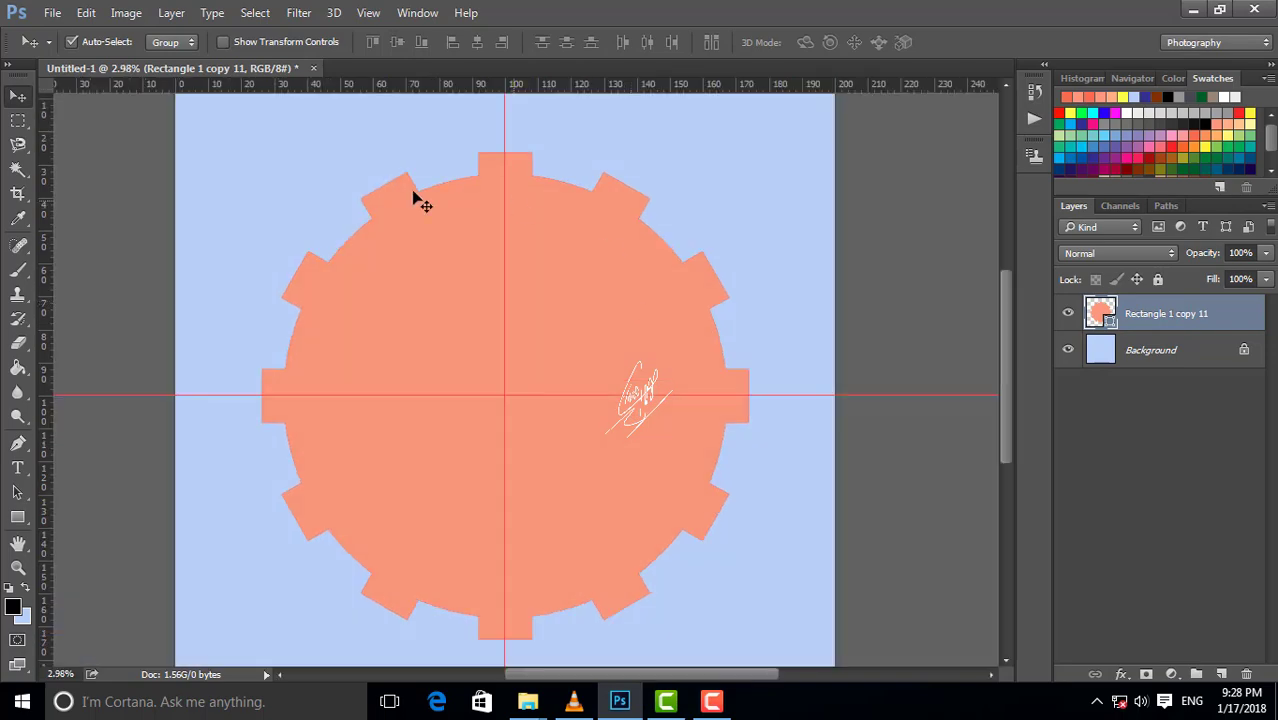
{"action": "left_click", "coordinate": [18, 517]}
{"action": "left_click", "coordinate": [100, 551]}
{"action": "scroll", "coordinate": [468, 294], "scroll_direction": "down", "scroll_amount": 1}
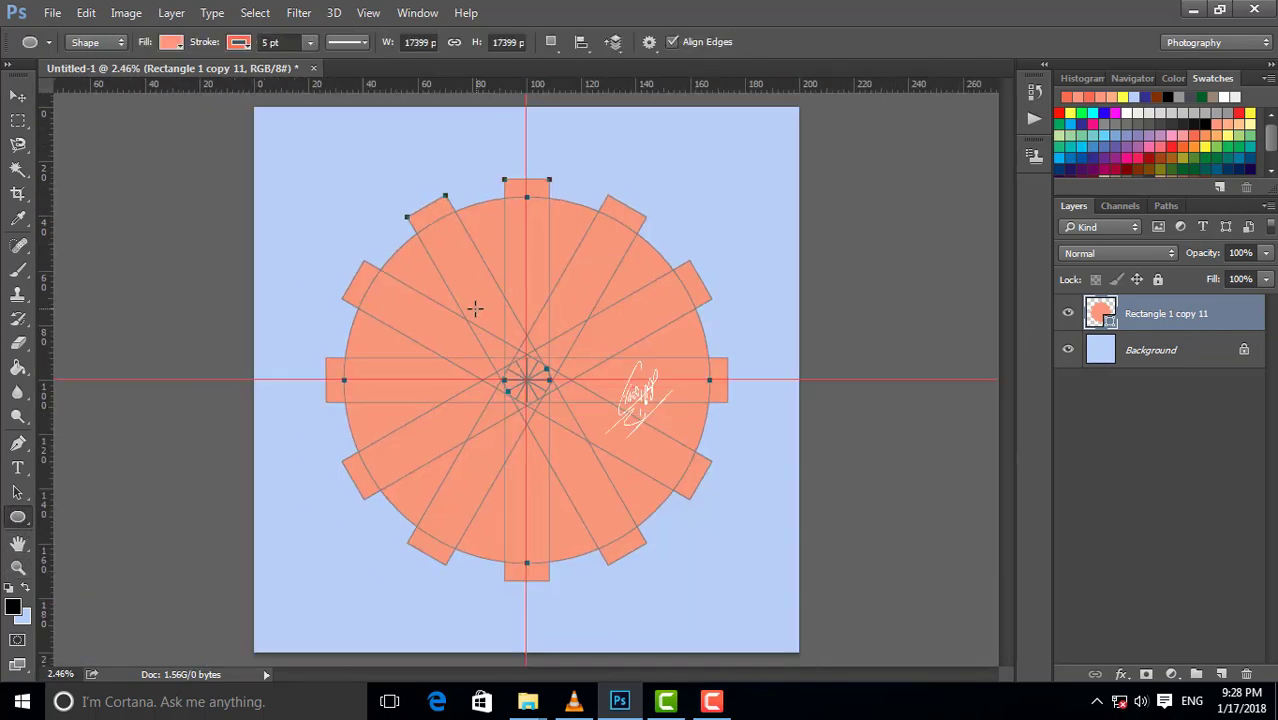
{"action": "left_click_drag", "start_coordinate": [527, 380], "coordinate": [611, 464]}
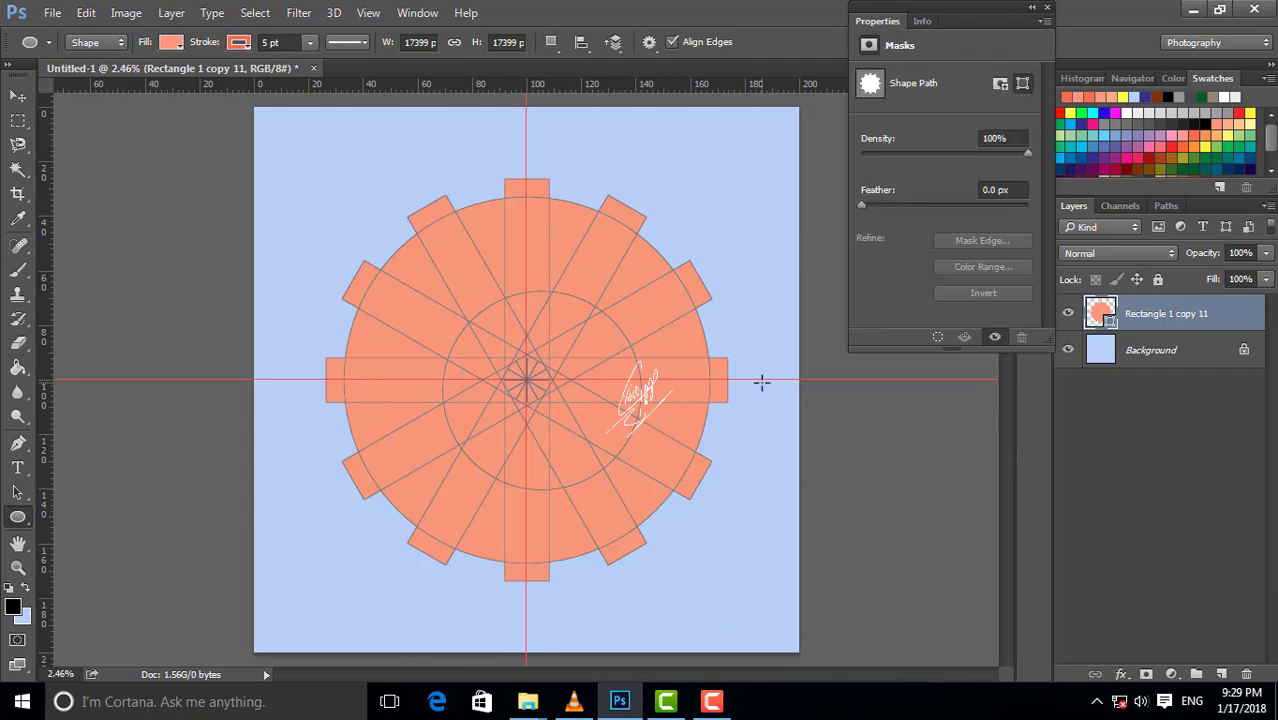
{"action": "key", "text": "ctrl+alt+z"}
{"action": "key", "text": "ctrl+alt+z"}
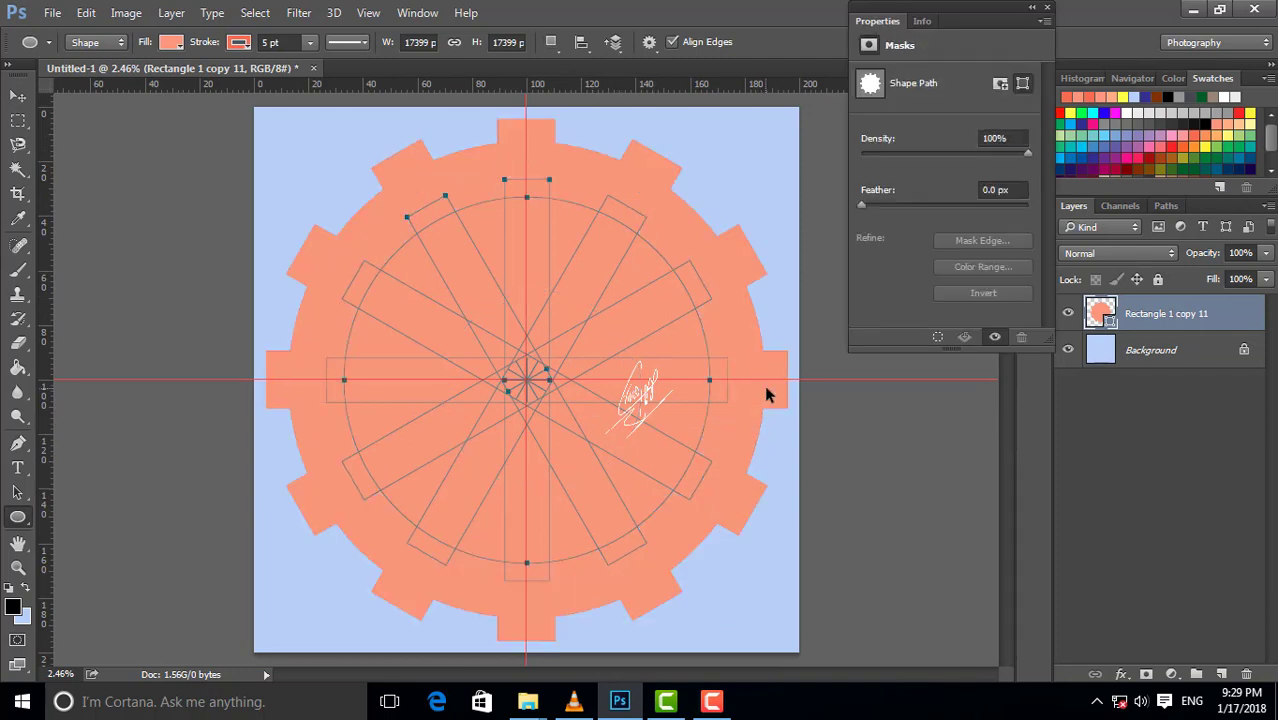
{"action": "key", "text": "v"}
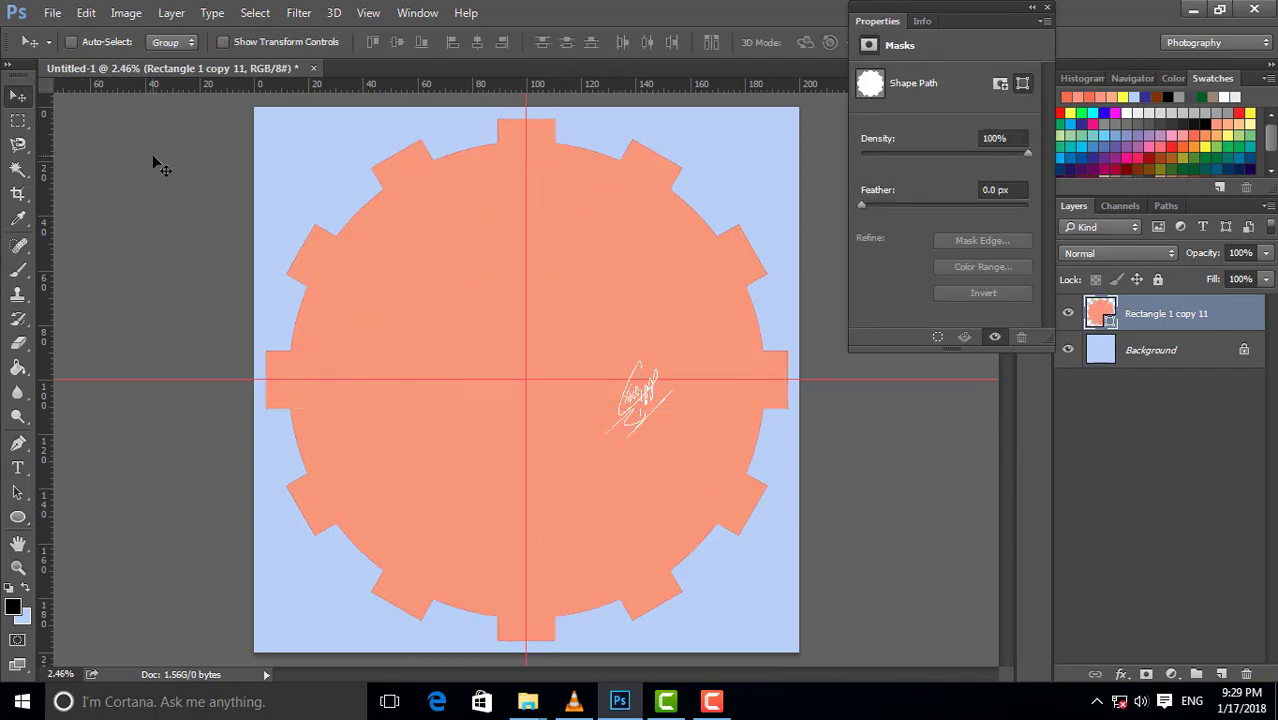
{"action": "key", "text": "ctrl+a"}
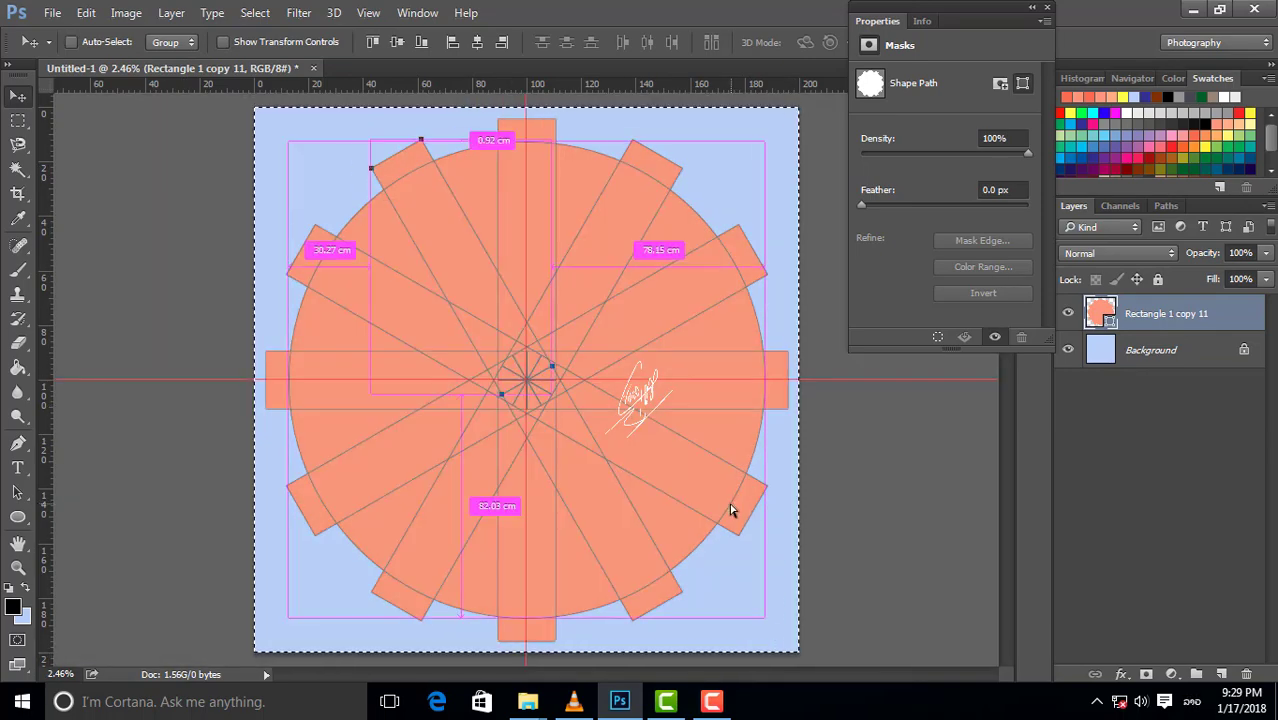
{"action": "key", "text": "ctrl+t"}
{"action": "key", "text": "Return"}
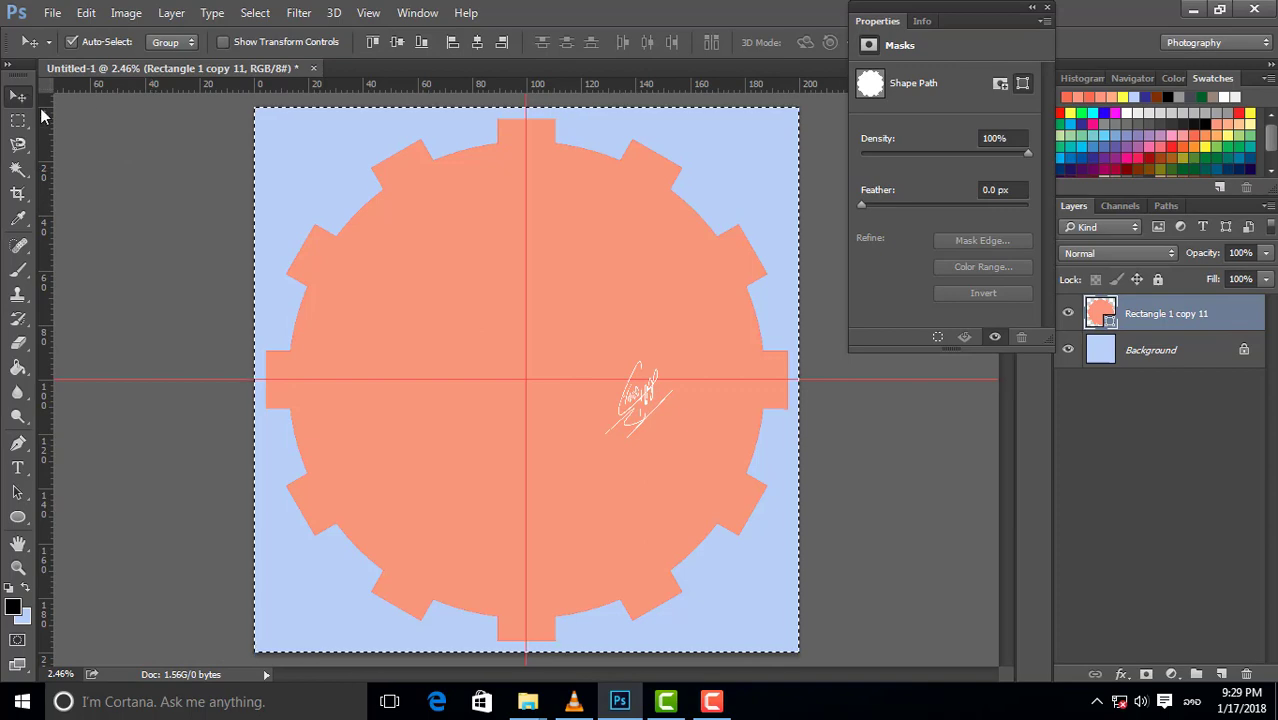
{"action": "key", "text": "a"}
{"action": "key", "text": "ctrl+t"}
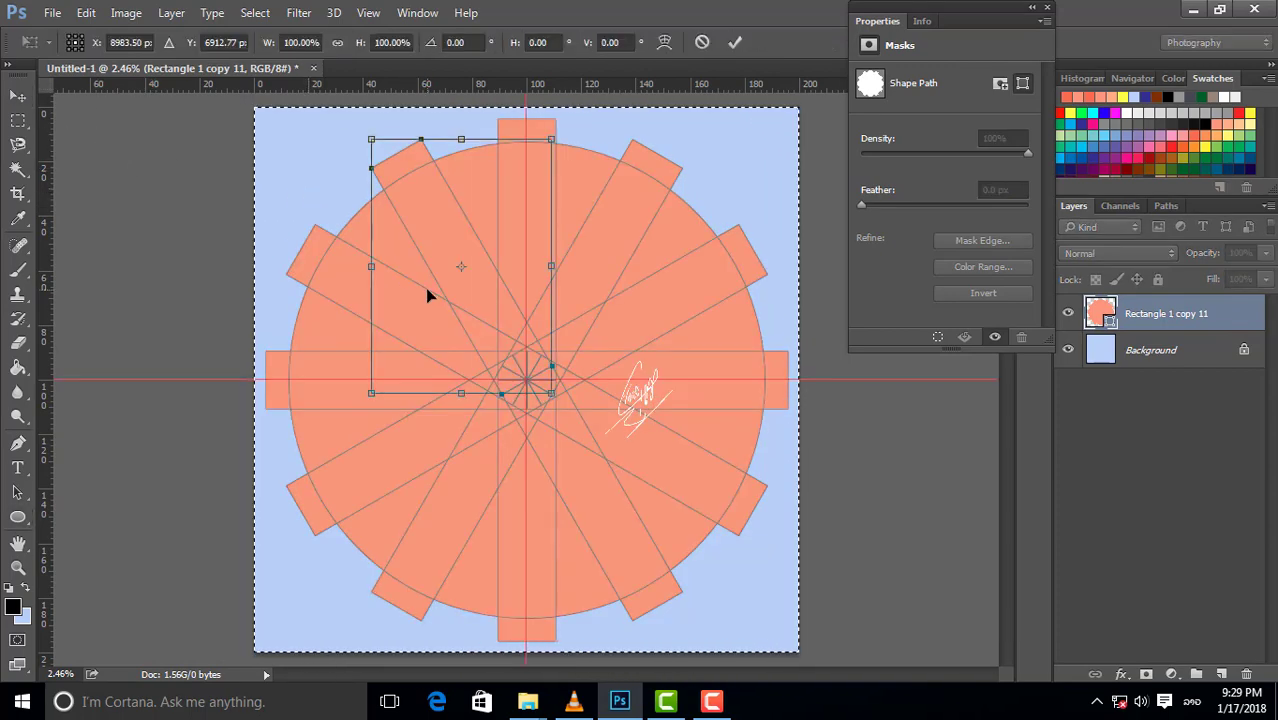
{"action": "left_click_drag", "start_coordinate": [428, 290], "coordinate": [382, 296]}
{"action": "key", "text": "Escape"}
{"action": "key", "text": "u"}
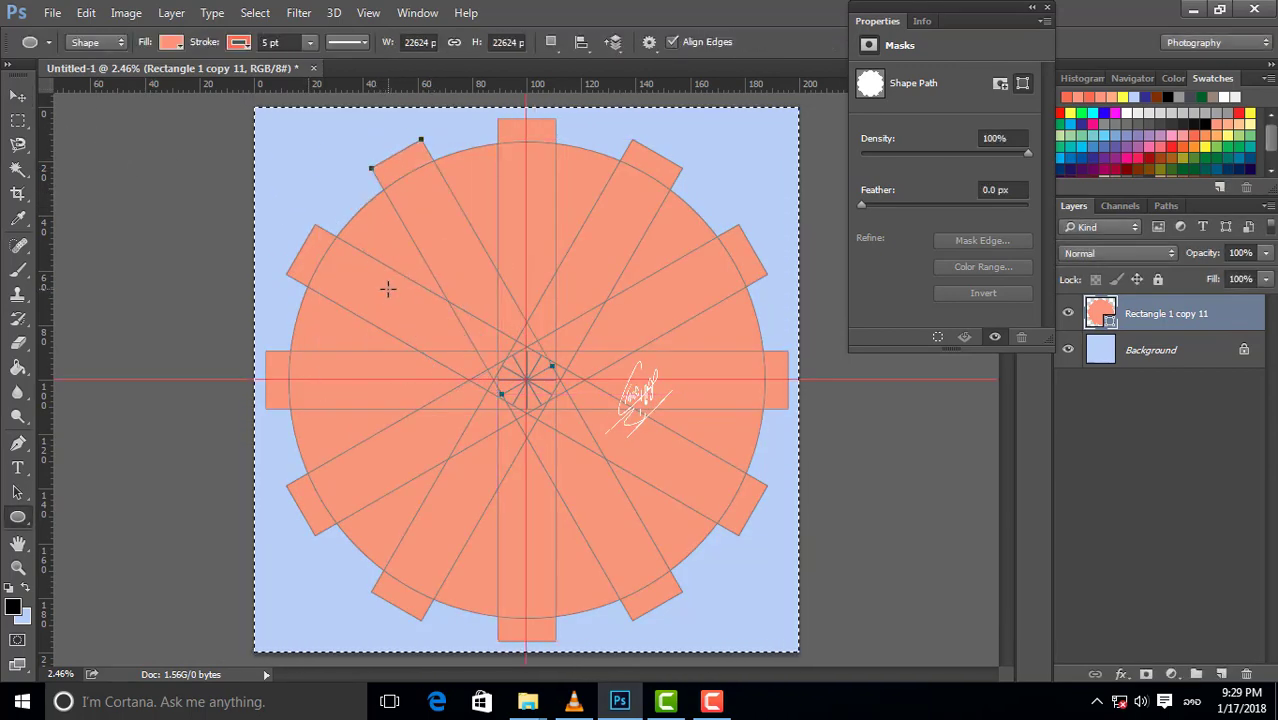
{"action": "left_click", "coordinate": [17, 97]}
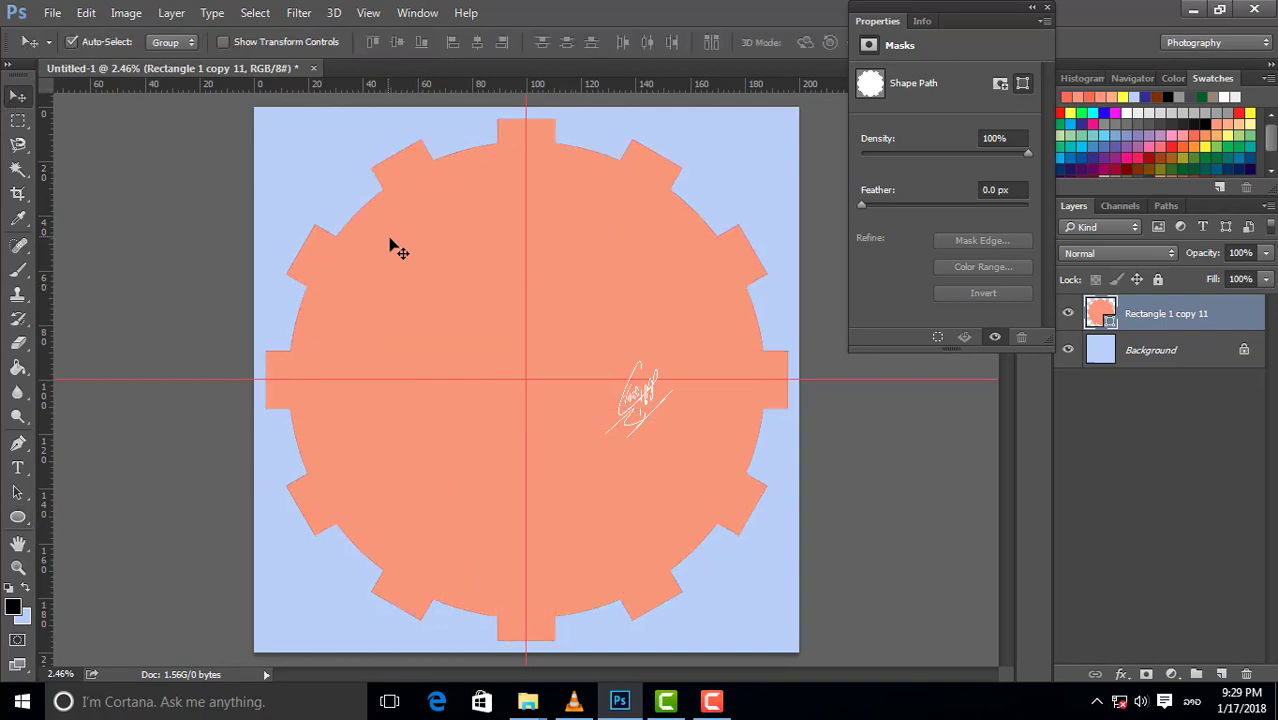
{"action": "key", "text": "ctrl+minus"}
{"action": "left_click_drag", "start_coordinate": [605, 285], "coordinate": [645, 312]}
{"action": "key", "text": "ctrl+z"}
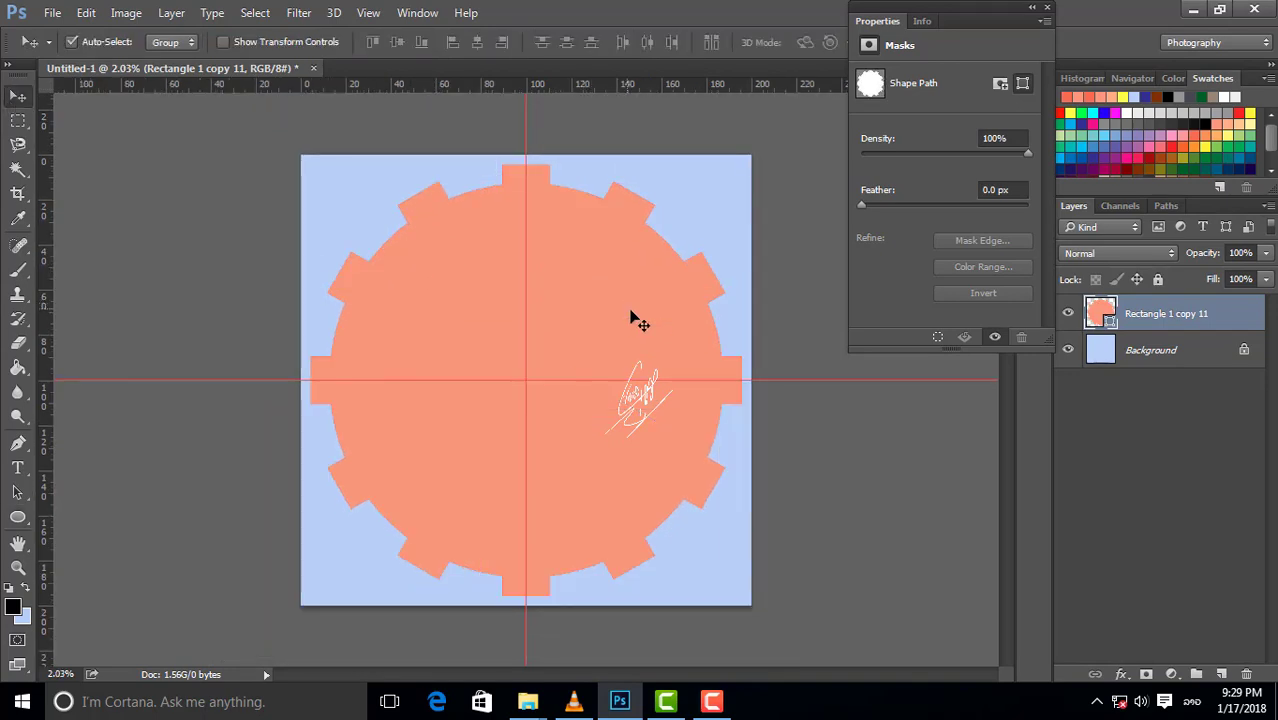
{"action": "key", "text": "ctrl+t"}
{"action": "left_click_drag", "start_coordinate": [665, 423], "coordinate": [669, 426]}
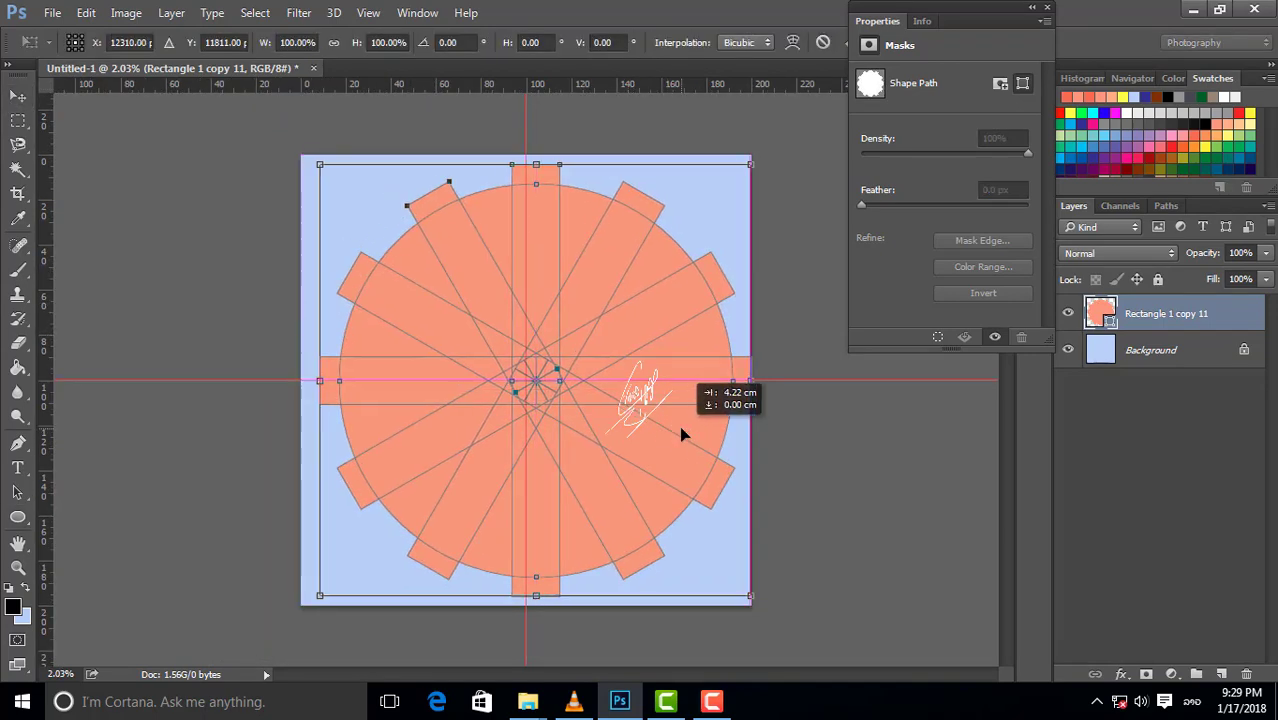
{"action": "key", "text": "Return"}
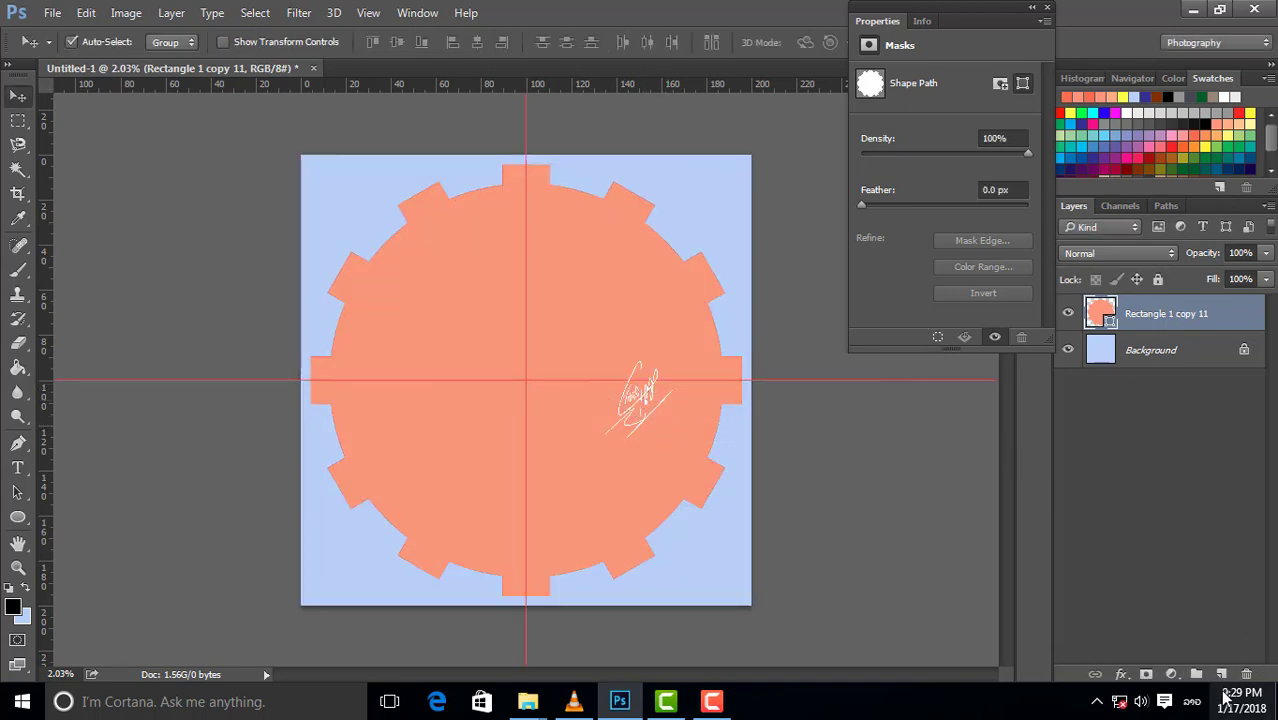
{"action": "left_click", "coordinate": [1221, 673]}
Draw a black circle centred on the guides' crossing over the gear
{"action": "left_click", "coordinate": [22, 521]}
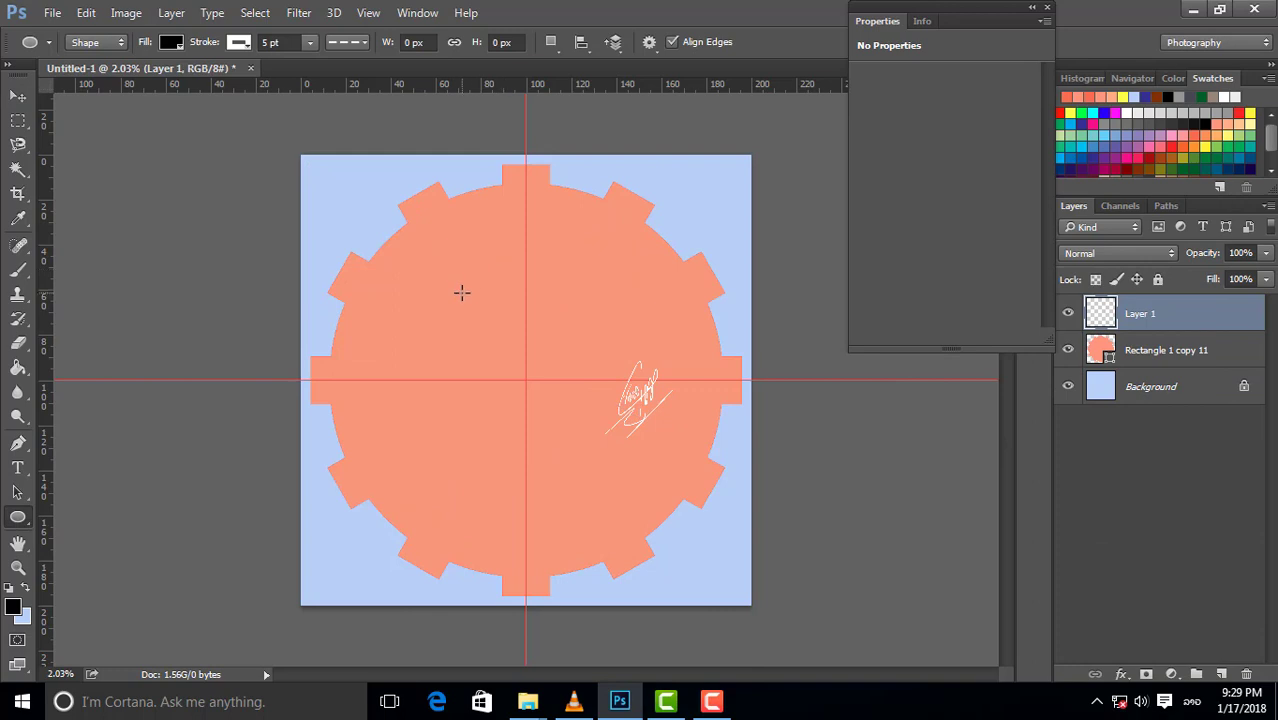
{"action": "left_click_drag", "start_coordinate": [405, 278], "coordinate": [658, 528]}
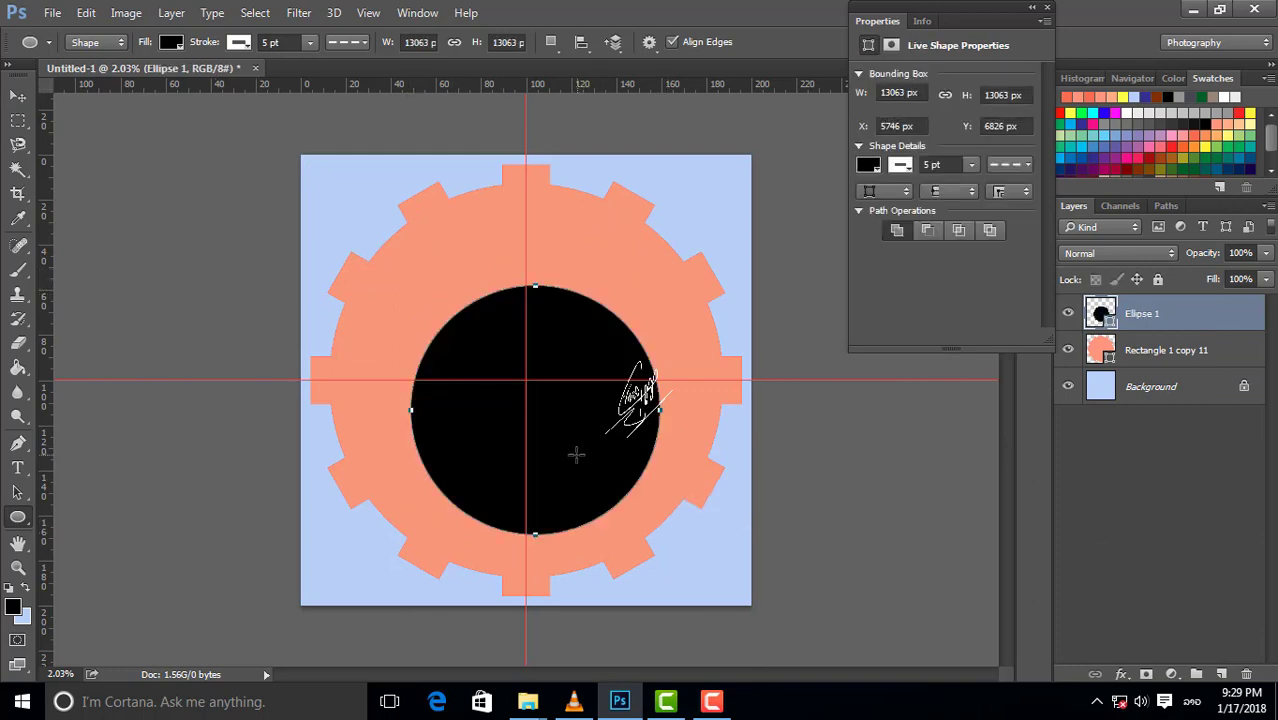
{"action": "key", "text": "ctrl+t"}
{"action": "left_click_drag", "start_coordinate": [587, 419], "coordinate": [575, 385]}
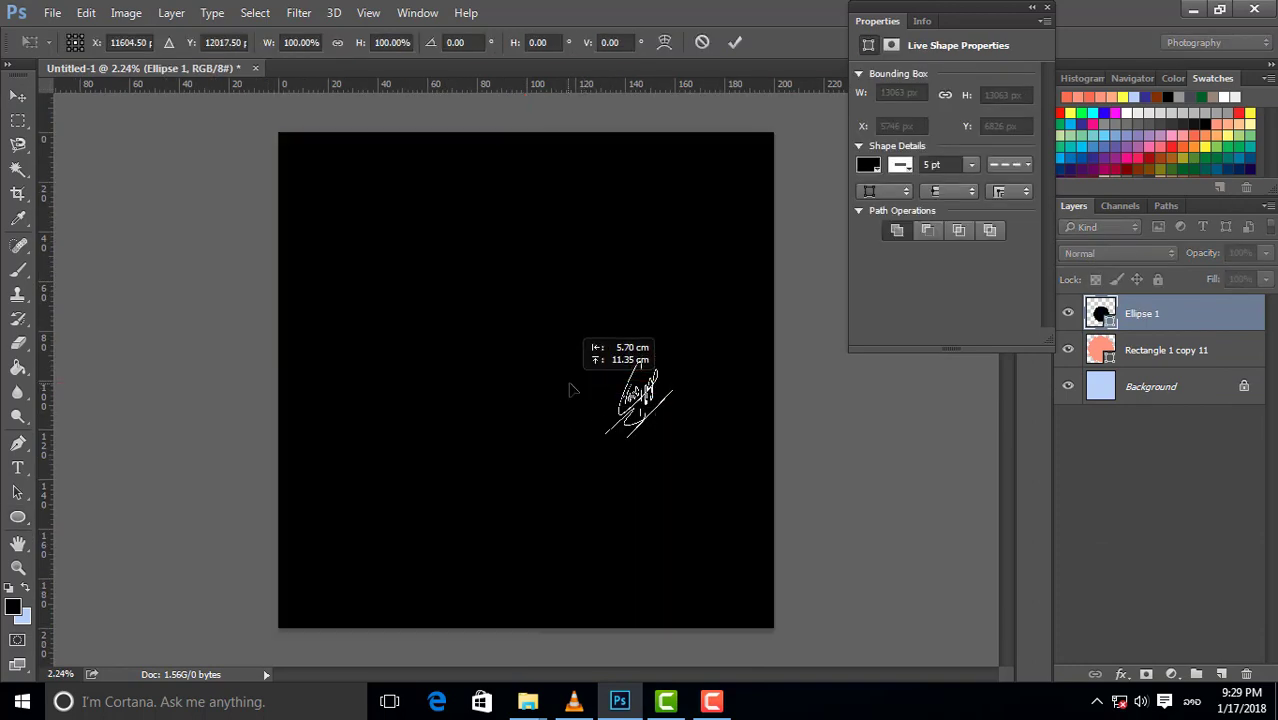
{"action": "key", "text": "Return"}
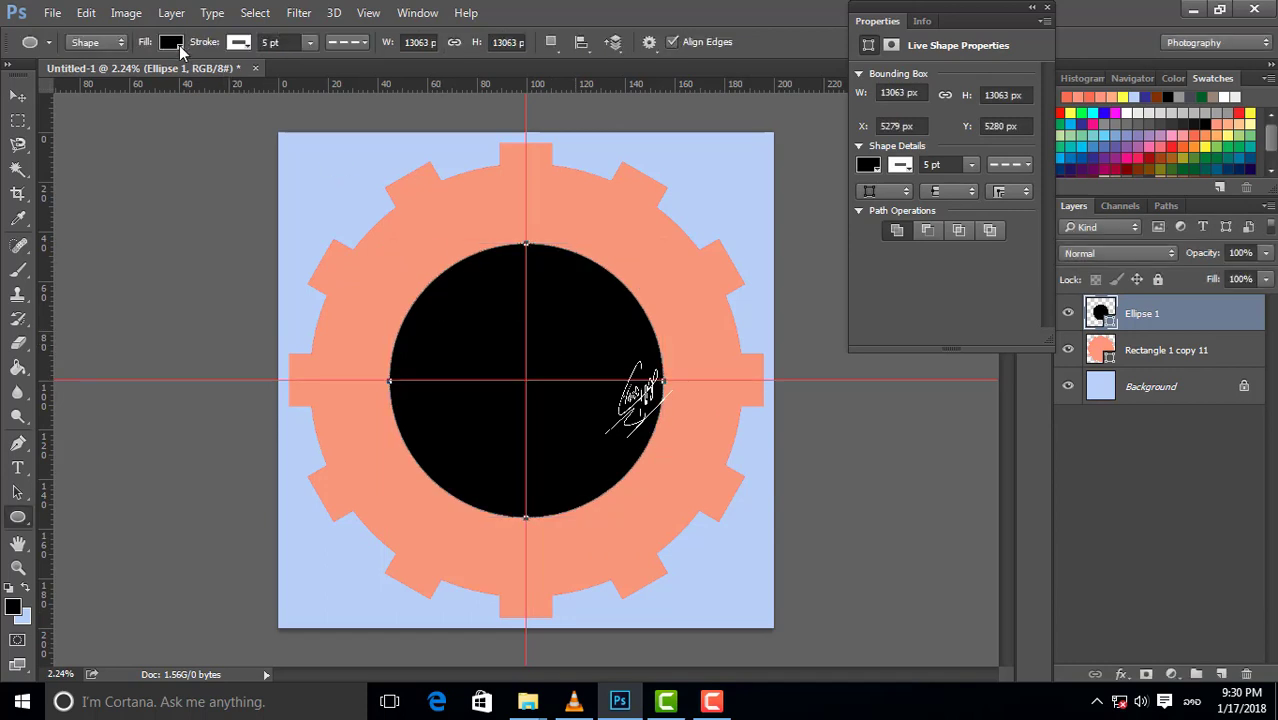
Give the new circle a tan fill
{"action": "left_click", "coordinate": [171, 42]}
{"action": "left_click", "coordinate": [82, 237]}
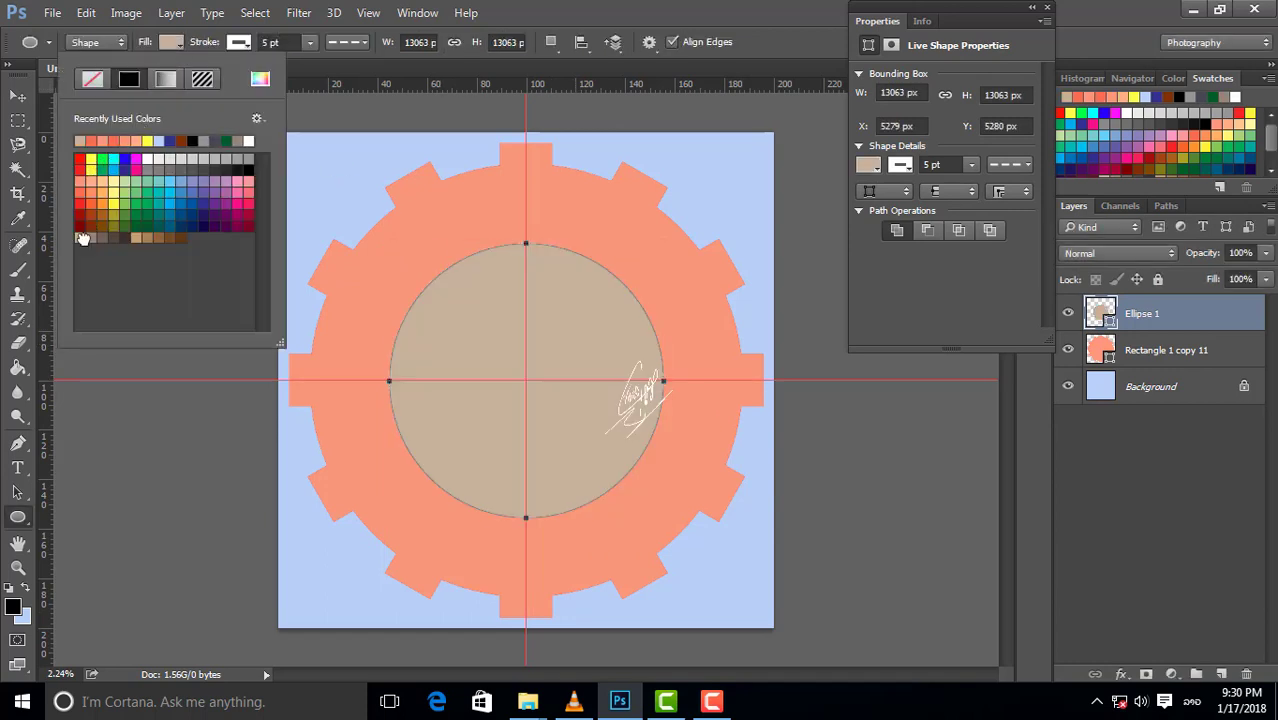
{"action": "left_click", "coordinate": [247, 45]}
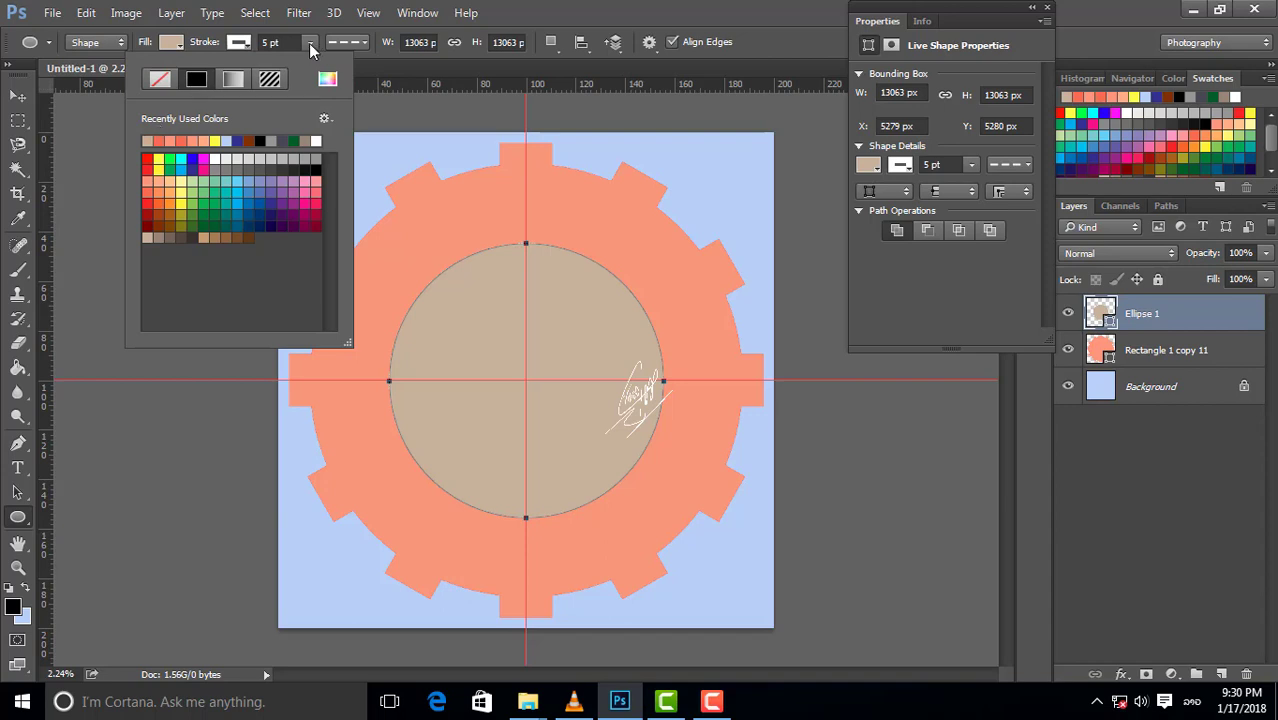
{"action": "left_click", "coordinate": [347, 42]}
{"action": "left_click", "coordinate": [18, 97]}
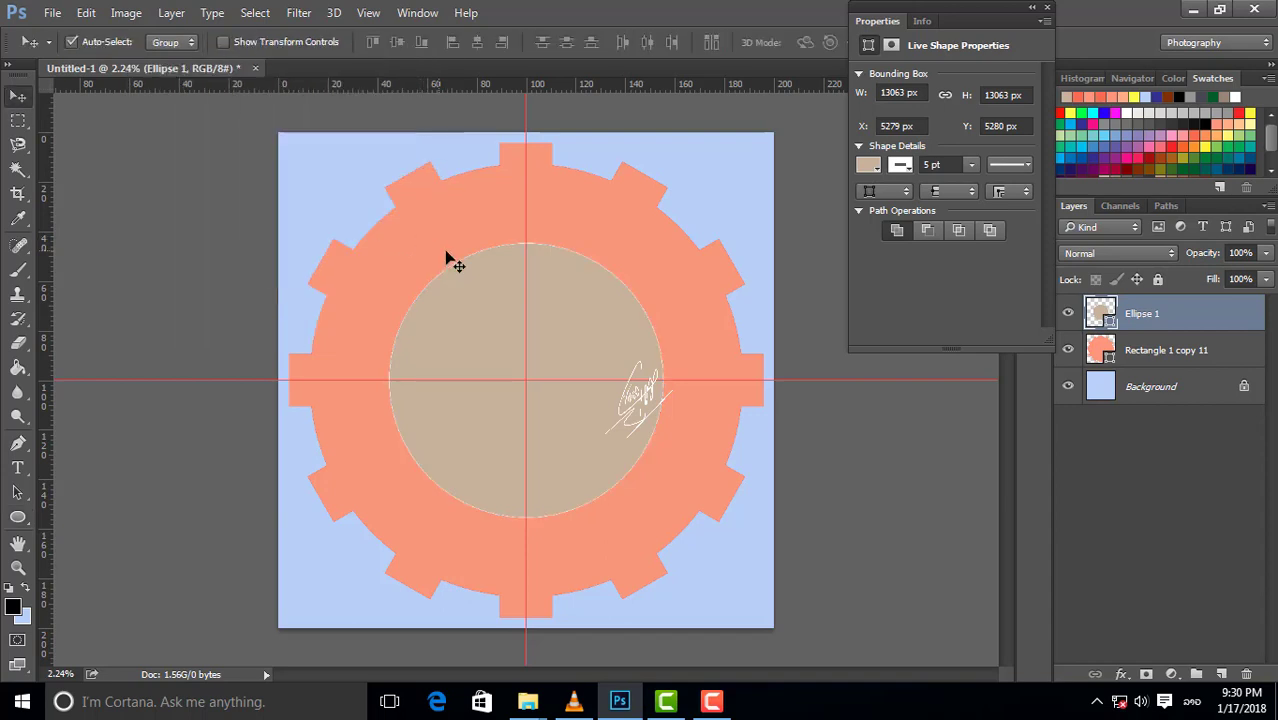
Select the gear and circle layers and subtract the circle to form a ring
{"action": "scroll", "coordinate": [542, 329], "scroll_direction": "down", "scroll_amount": 1, "text": "alt"}
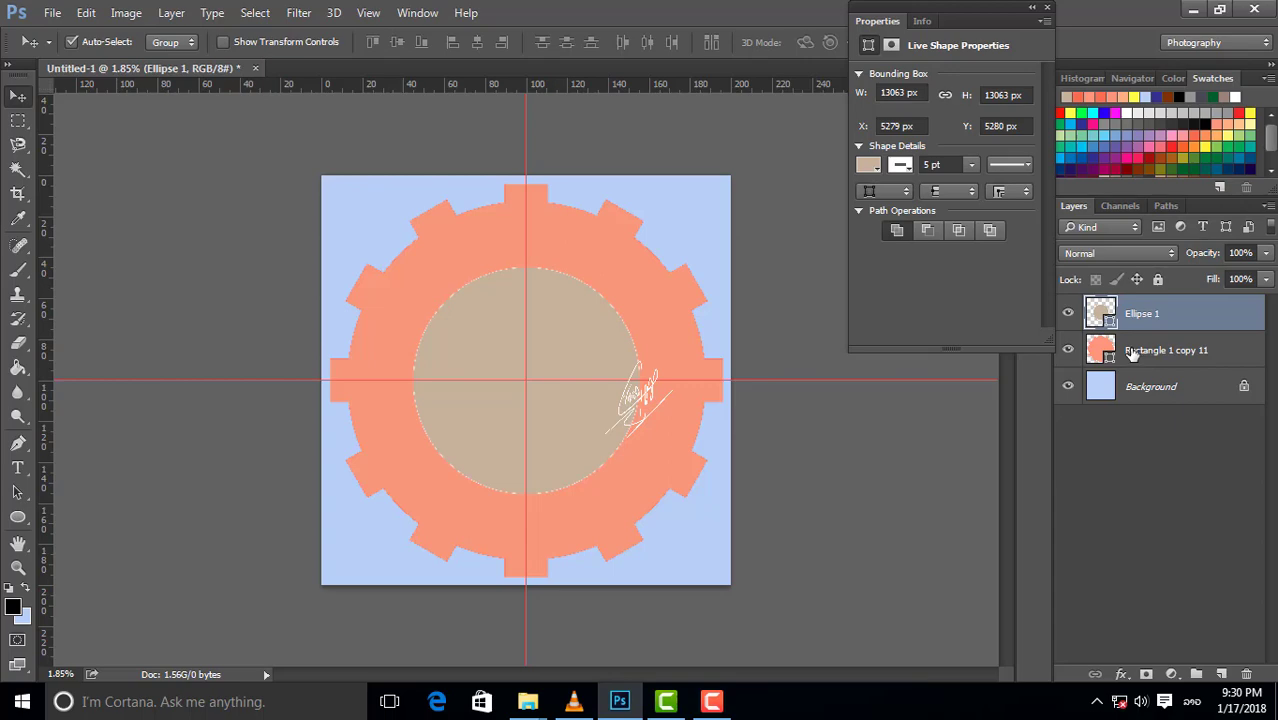
{"action": "left_click", "coordinate": [1131, 353], "text": "shift"}
{"action": "left_click", "coordinate": [171, 13]}
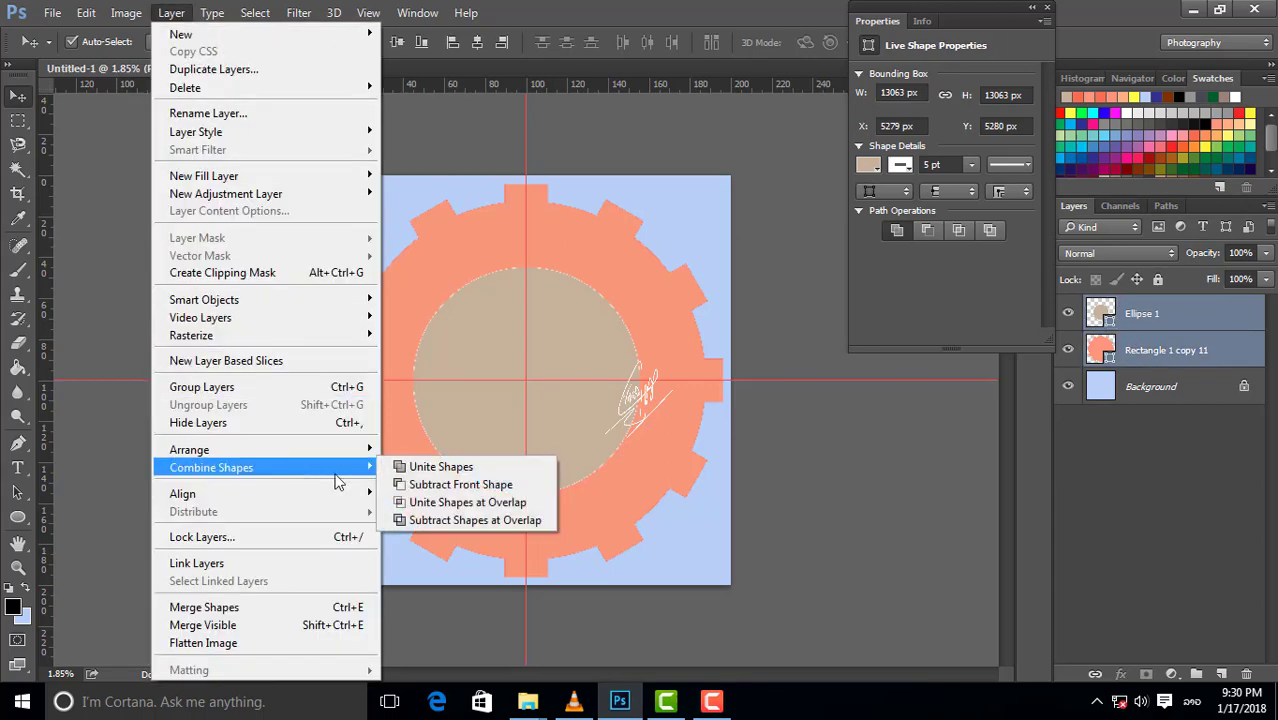
{"action": "left_click", "coordinate": [414, 484]}
{"action": "scroll", "coordinate": [470, 310], "scroll_direction": "up", "scroll_amount": 3, "text": "alt"}
{"action": "scroll", "coordinate": [390, 245], "scroll_direction": "up", "scroll_amount": 2, "text": "alt"}
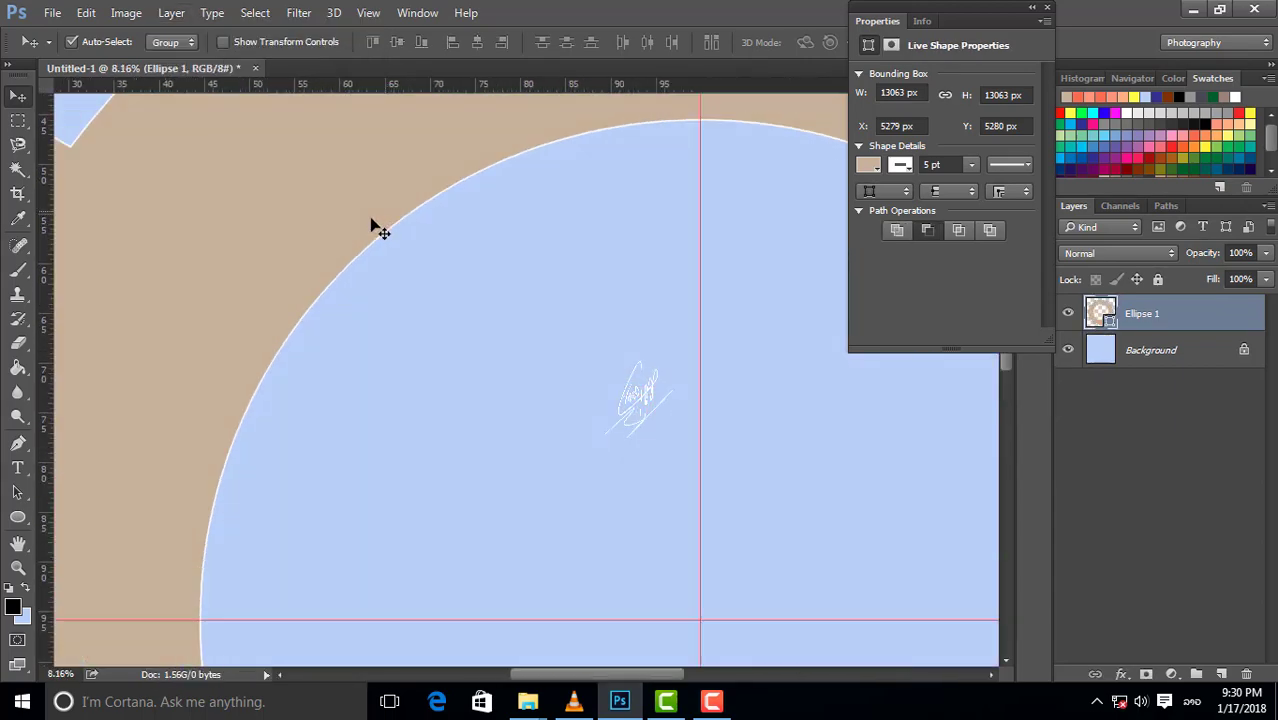
{"action": "scroll", "coordinate": [378, 228], "scroll_direction": "down", "scroll_amount": 4, "text": "alt"}
{"action": "scroll", "coordinate": [180, 100], "scroll_direction": "down", "scroll_amount": 2, "text": "alt"}
Set the ring's outline width to 8 pt
{"action": "key", "text": "u"}
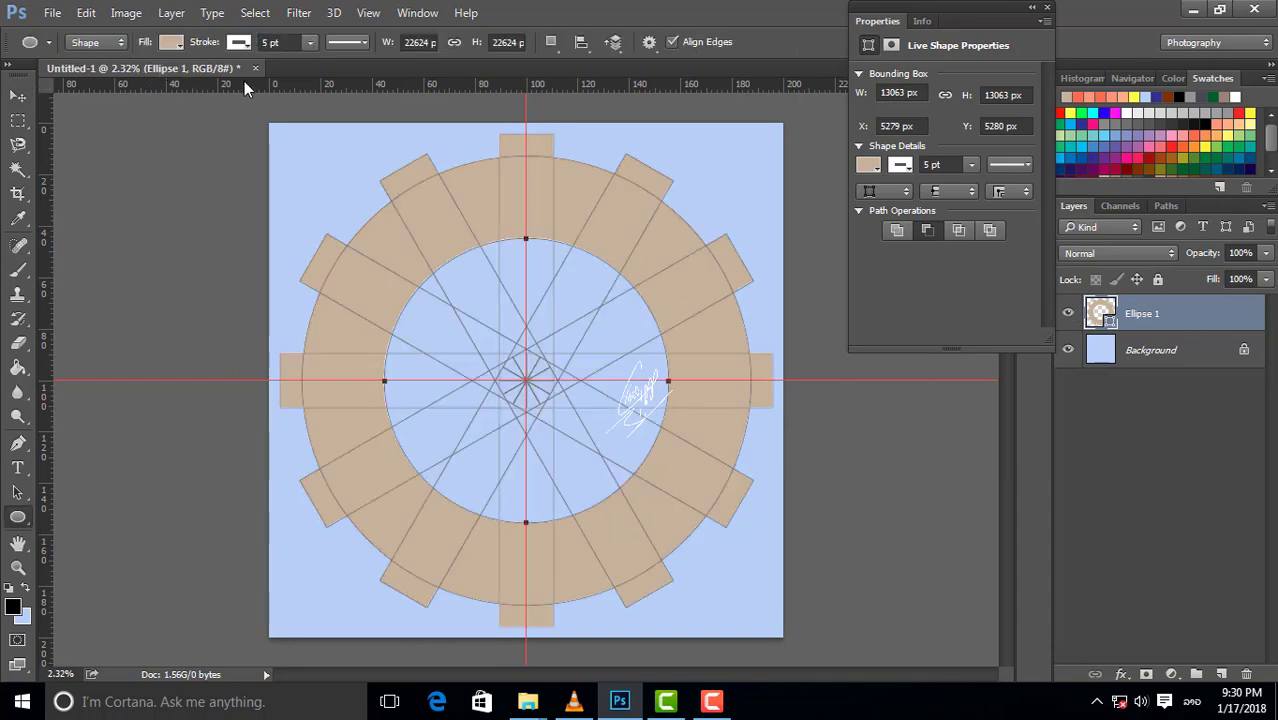
{"action": "left_click", "coordinate": [18, 518]}
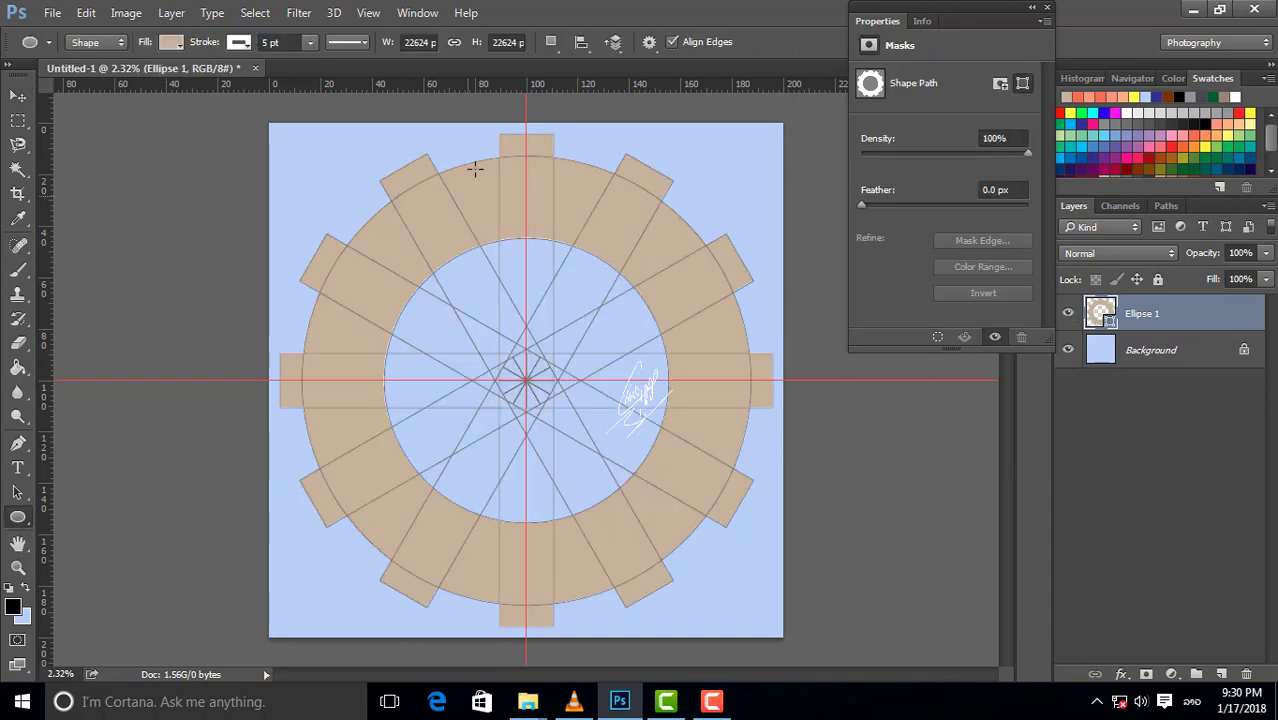
{"action": "left_click", "coordinate": [249, 46]}
{"action": "left_click", "coordinate": [310, 43]}
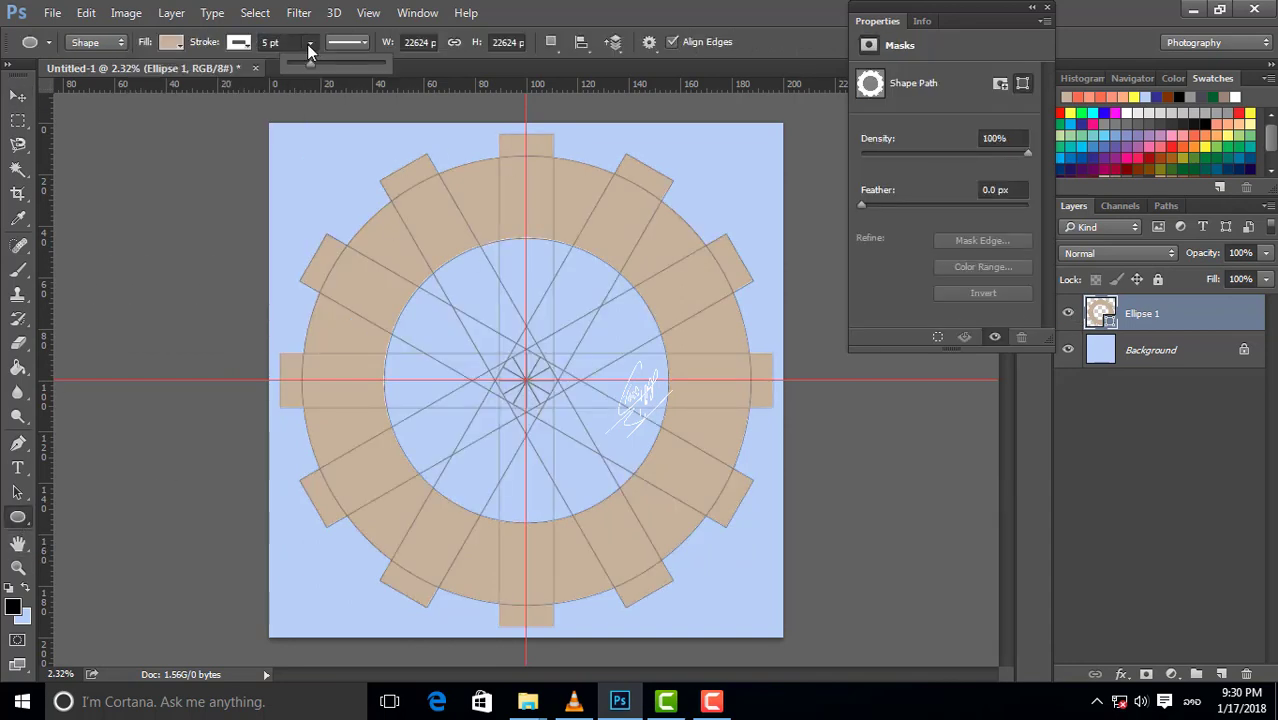
{"action": "left_click", "coordinate": [248, 46]}
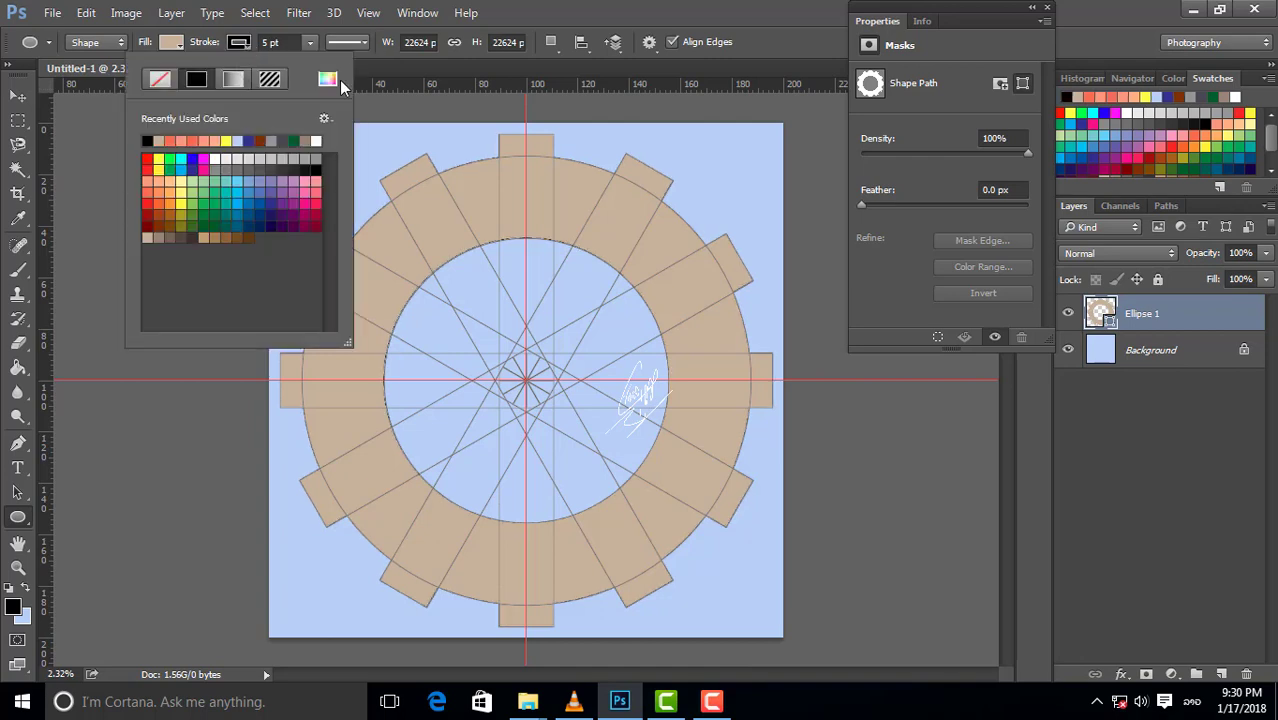
{"action": "left_click", "coordinate": [268, 42]}
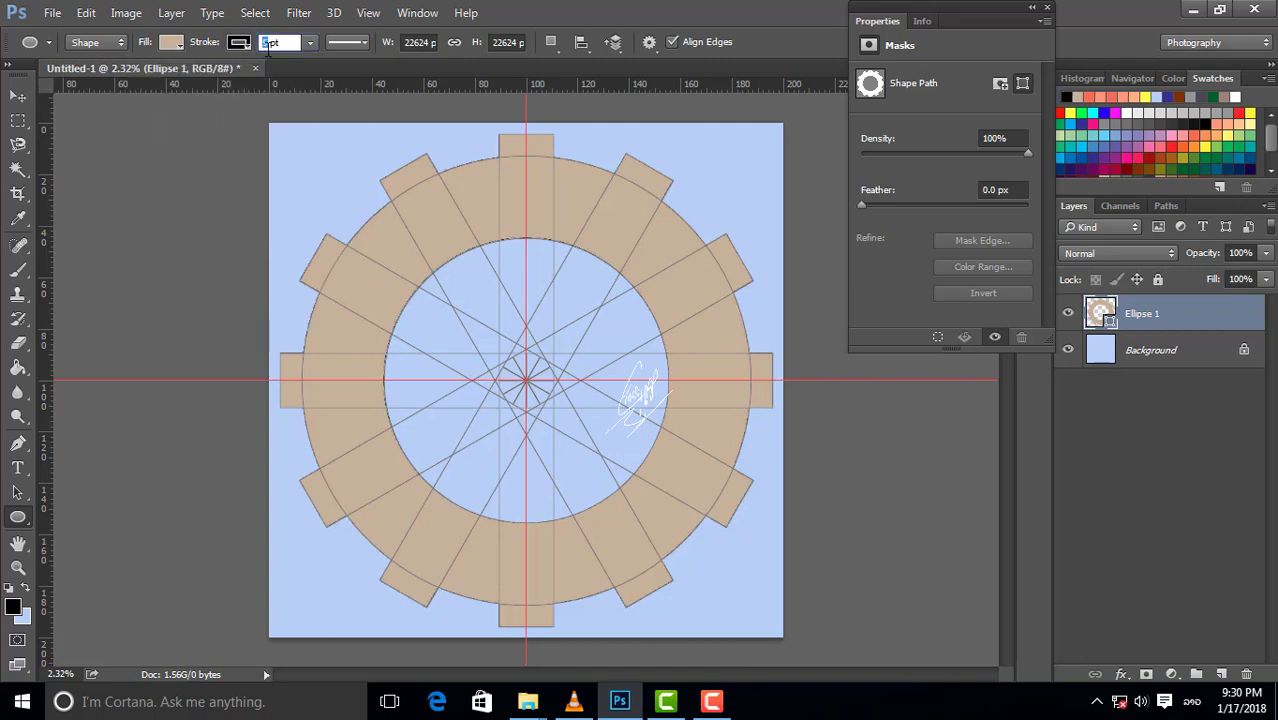
{"action": "type", "text": "8"}
{"action": "key", "text": "Return"}
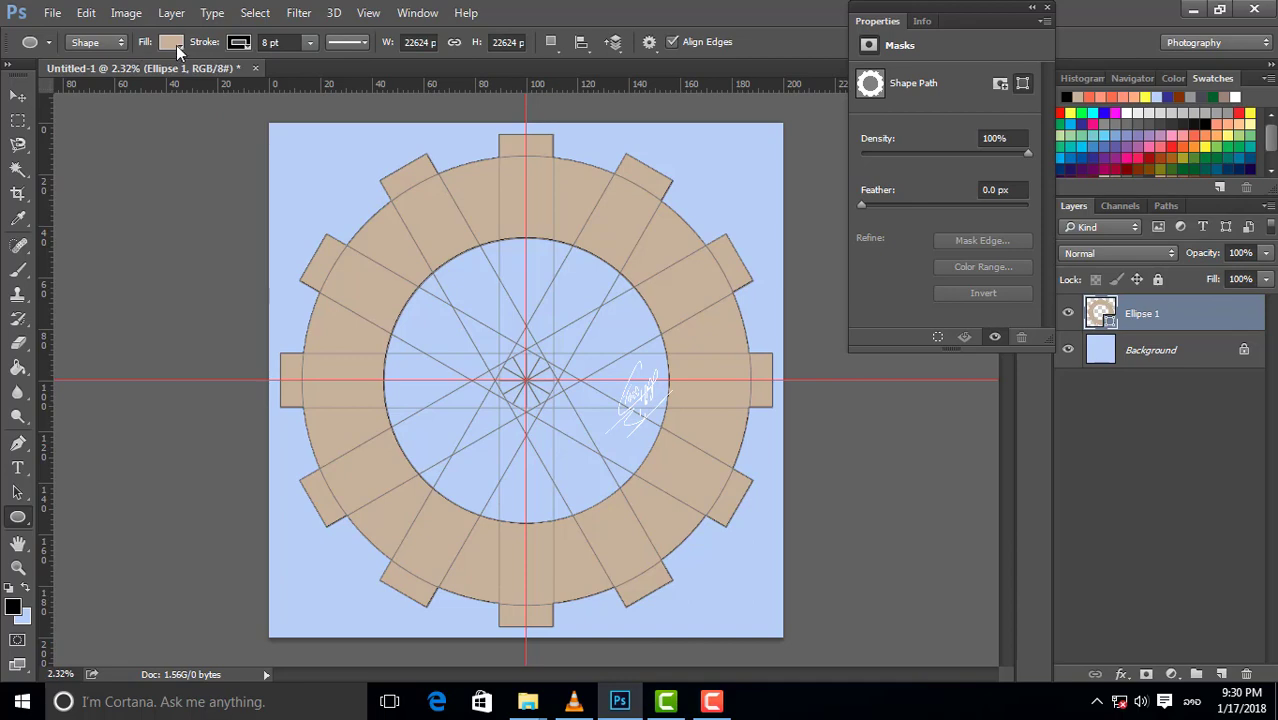
Change the ring's fill to a coral red swatch
{"action": "left_click", "coordinate": [178, 45]}
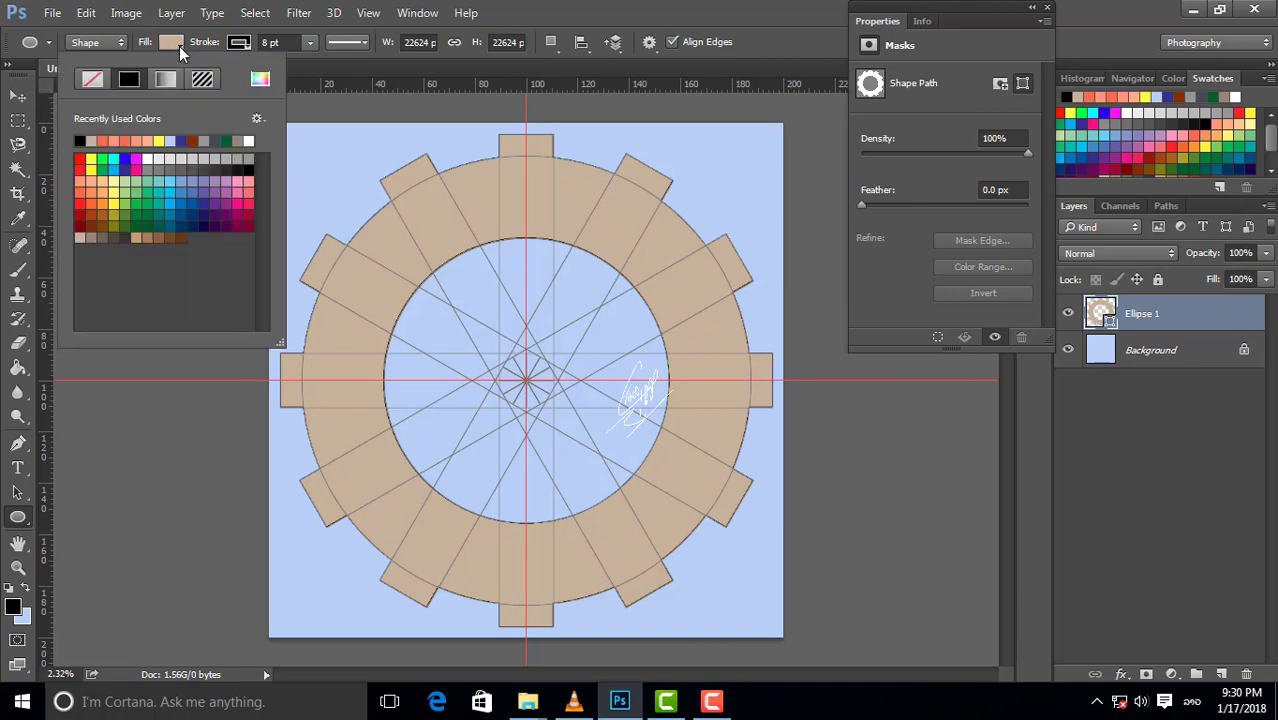
{"action": "left_click", "coordinate": [126, 139]}
{"action": "left_click", "coordinate": [21, 100]}
{"action": "scroll", "coordinate": [434, 294], "scroll_direction": "up", "scroll_amount": 3}
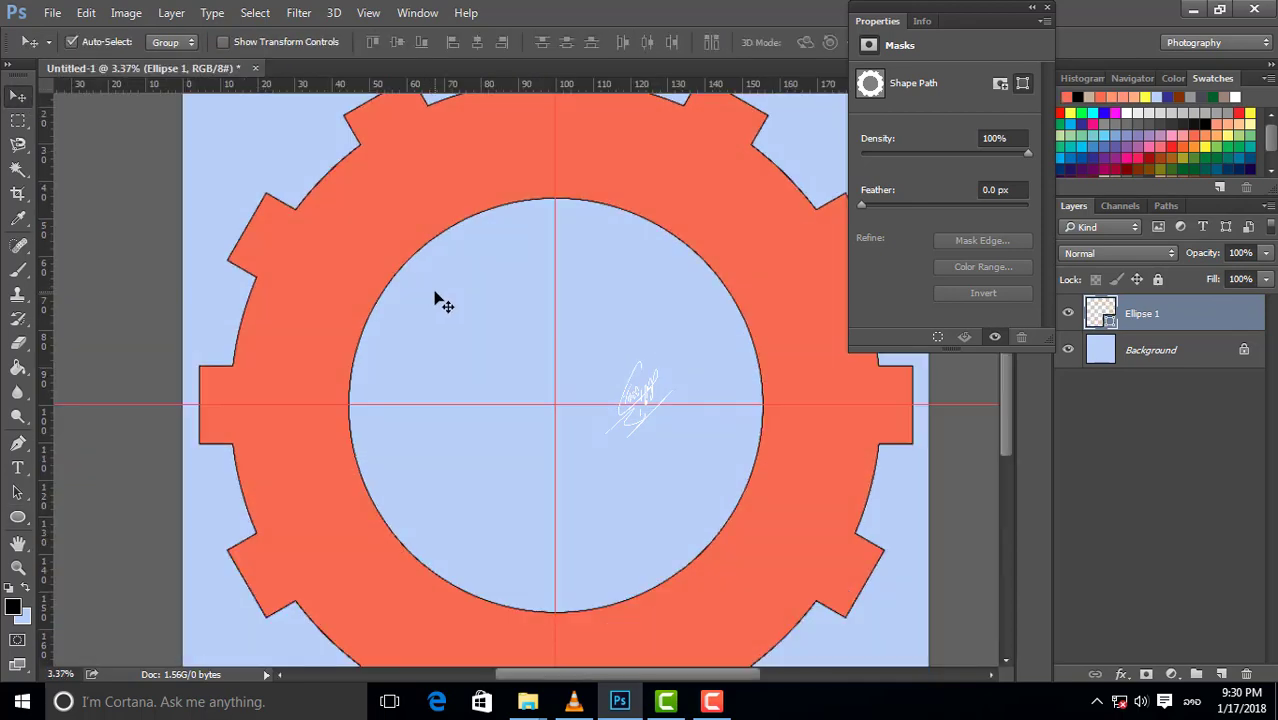
{"action": "scroll", "coordinate": [314, 203], "scroll_direction": "up", "scroll_amount": 2}
{"action": "scroll", "coordinate": [668, 288], "scroll_direction": "down", "scroll_amount": 2}
{"action": "scroll", "coordinate": [424, 248], "scroll_direction": "up", "scroll_amount": 3}
{"action": "scroll", "coordinate": [421, 241], "scroll_direction": "down", "scroll_amount": 1}
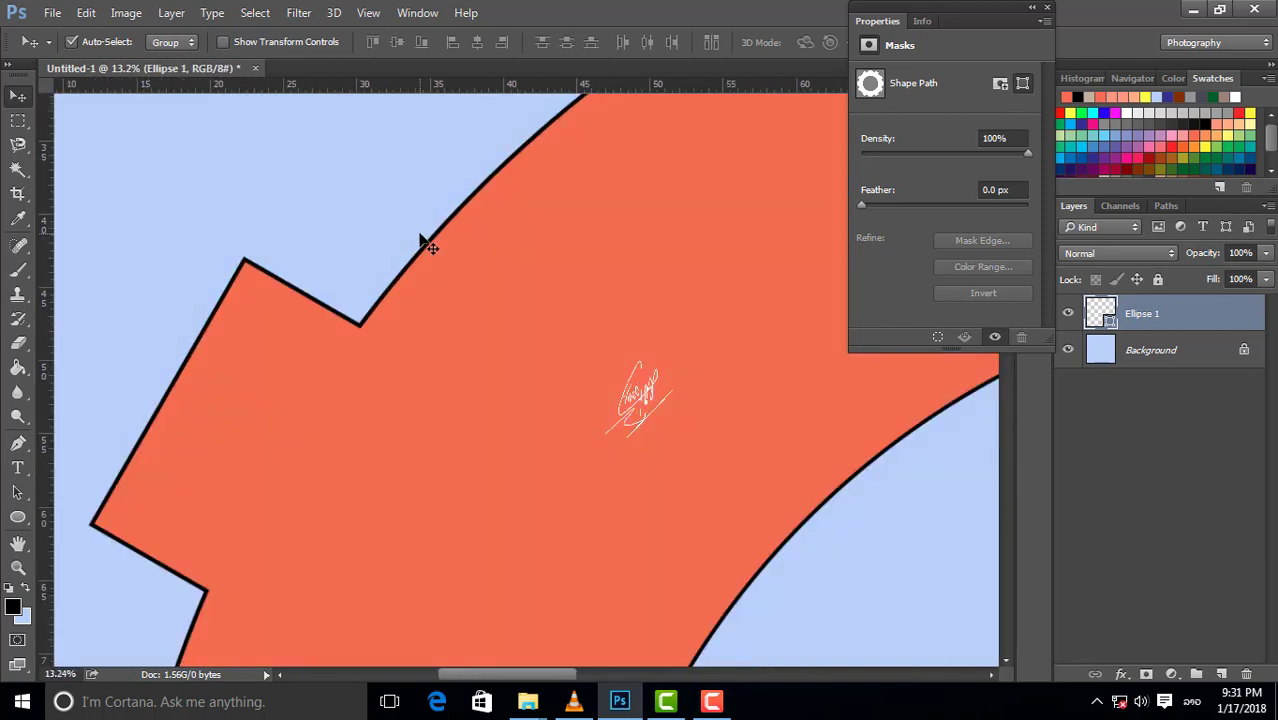
{"action": "scroll", "coordinate": [421, 241], "scroll_direction": "down", "scroll_amount": 2}
Increase the ring's outline width to 12 pt
{"action": "key", "text": "u"}
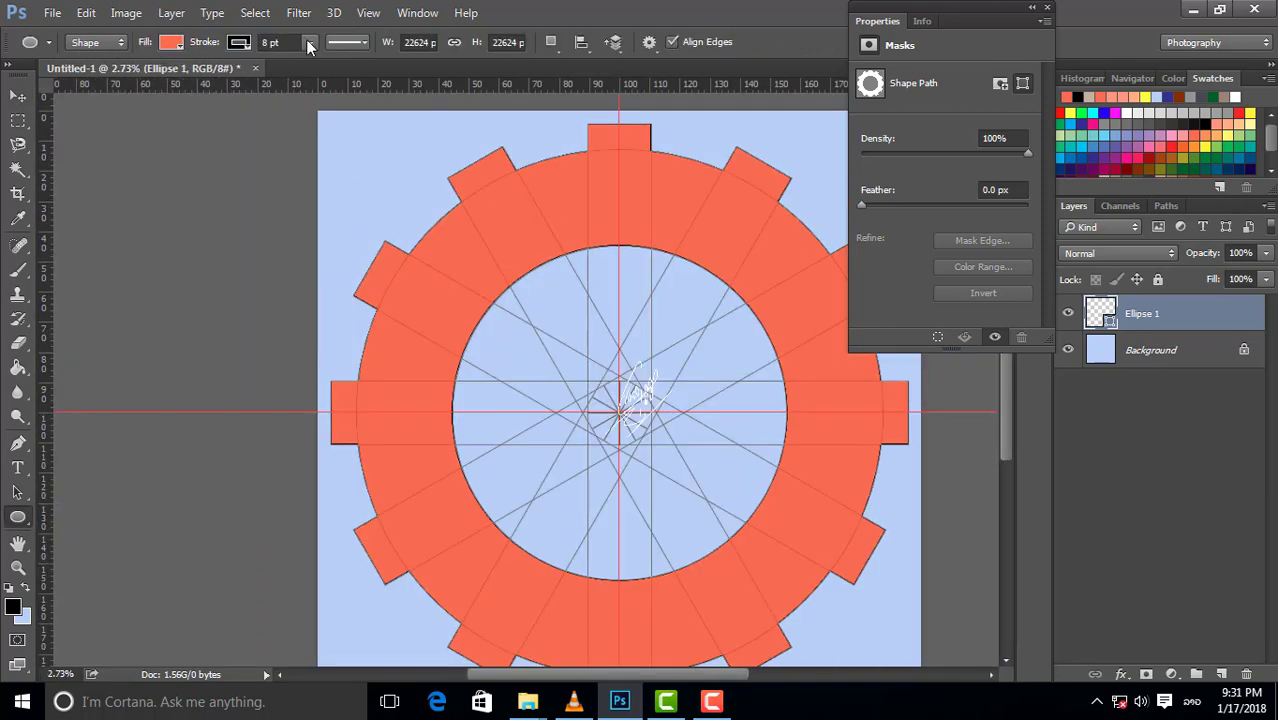
{"action": "left_click", "coordinate": [271, 43]}
{"action": "type", "text": "12pt"}
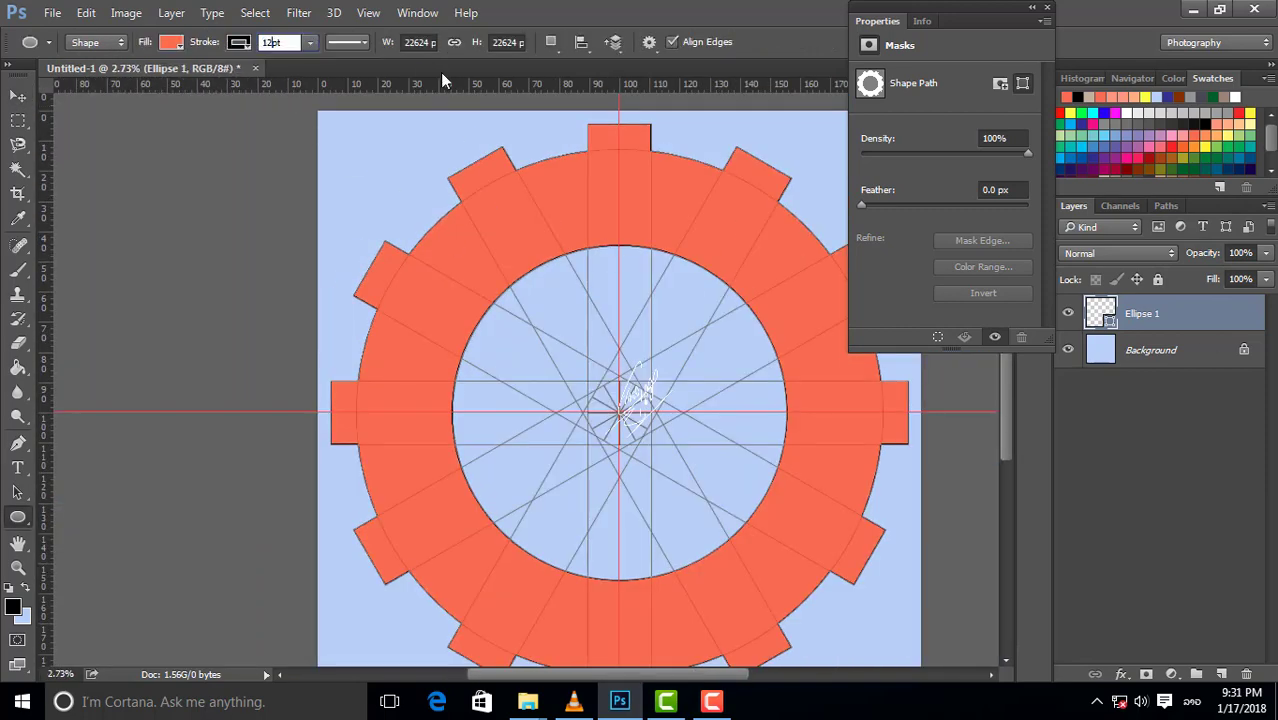
{"action": "key", "text": "Return"}
{"action": "scroll", "coordinate": [362, 291], "scroll_direction": "up", "scroll_amount": 1}
{"action": "scroll", "coordinate": [314, 277], "scroll_direction": "up", "scroll_amount": 2}
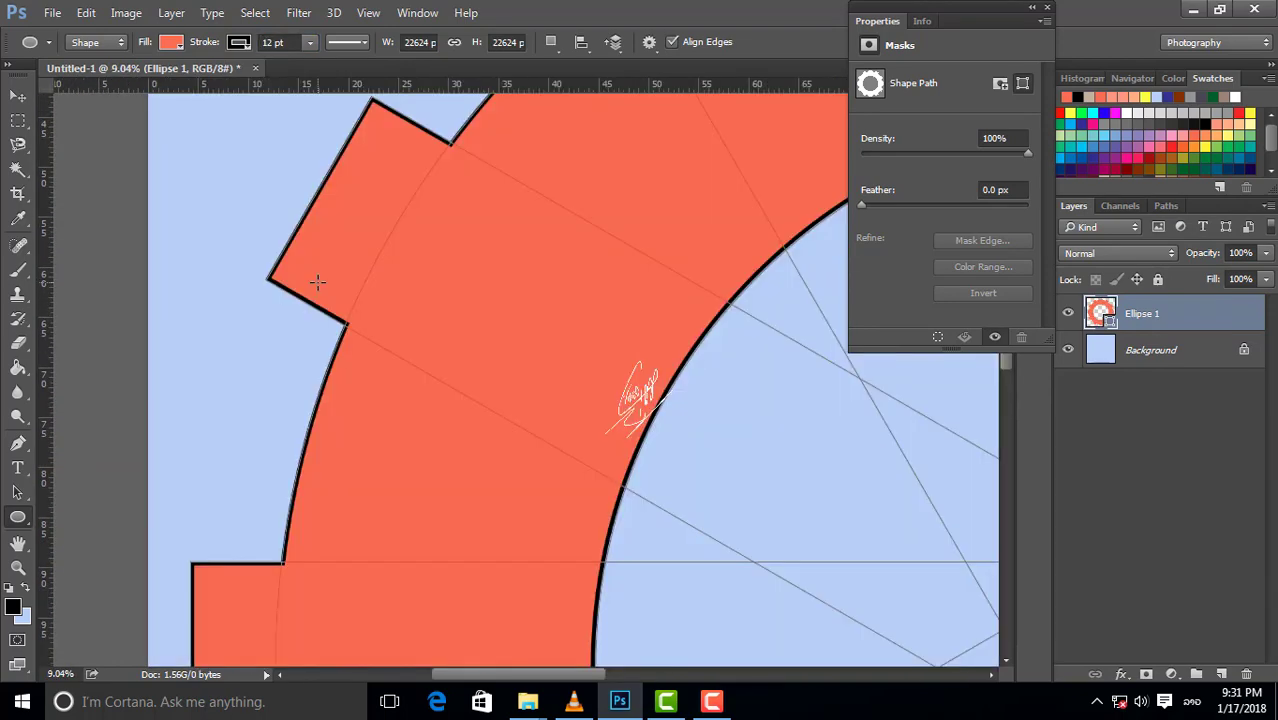
{"action": "scroll", "coordinate": [183, 204], "scroll_direction": "down", "scroll_amount": 1}
{"action": "key", "text": "v"}
{"action": "scroll", "coordinate": [387, 289], "scroll_direction": "down", "scroll_amount": 2}
Scale the gear ring down slightly around its centre
{"action": "scroll", "coordinate": [570, 348], "scroll_direction": "down", "scroll_amount": 1}
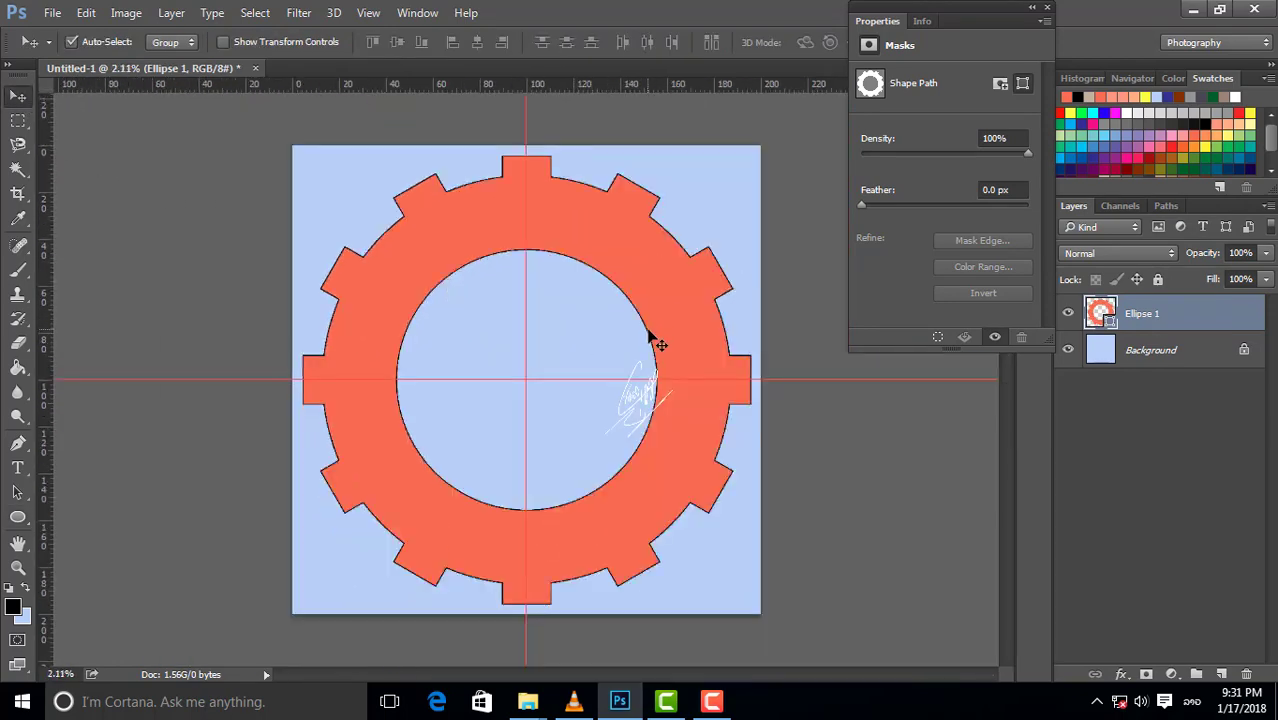
{"action": "key", "text": "ctrl+t"}
{"action": "left_click_drag", "start_coordinate": [750, 602], "coordinate": [722, 576]}
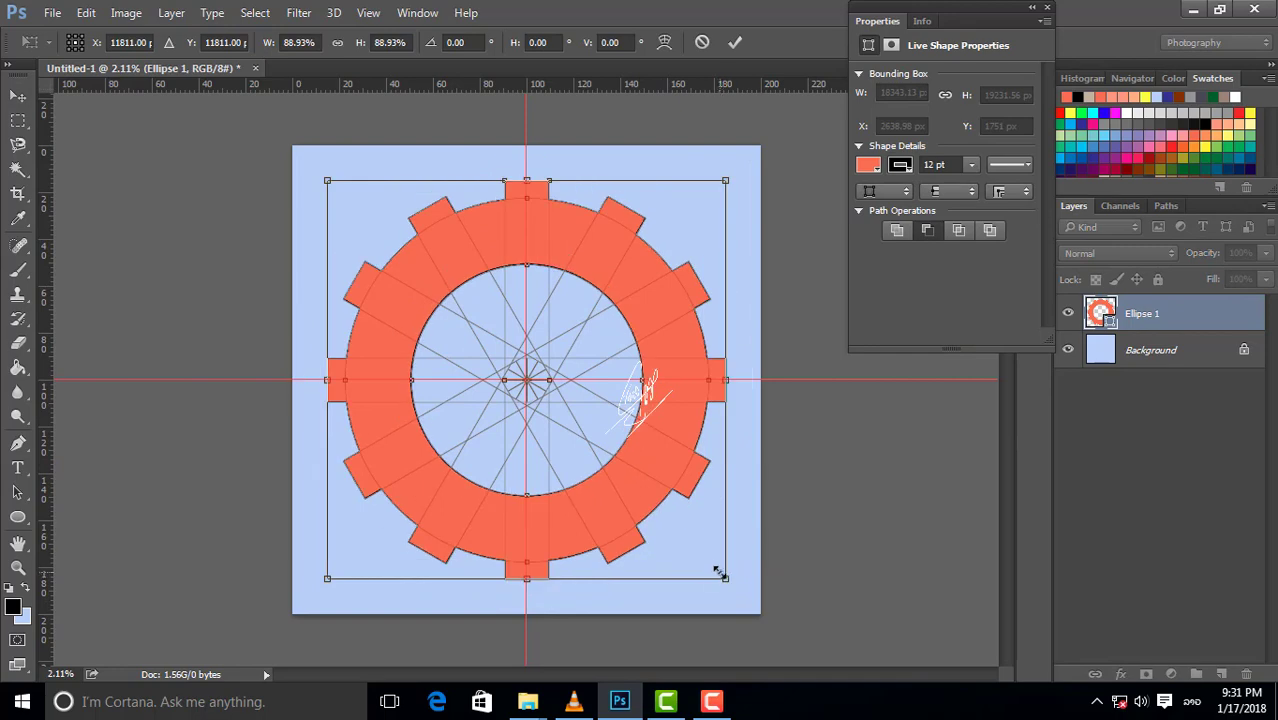
{"action": "key", "text": "Return"}
Reselect the gear layer and add a new empty layer above it
{"action": "left_click", "coordinate": [158, 212]}
{"action": "scroll", "coordinate": [456, 251], "scroll_direction": "up", "scroll_amount": 1}
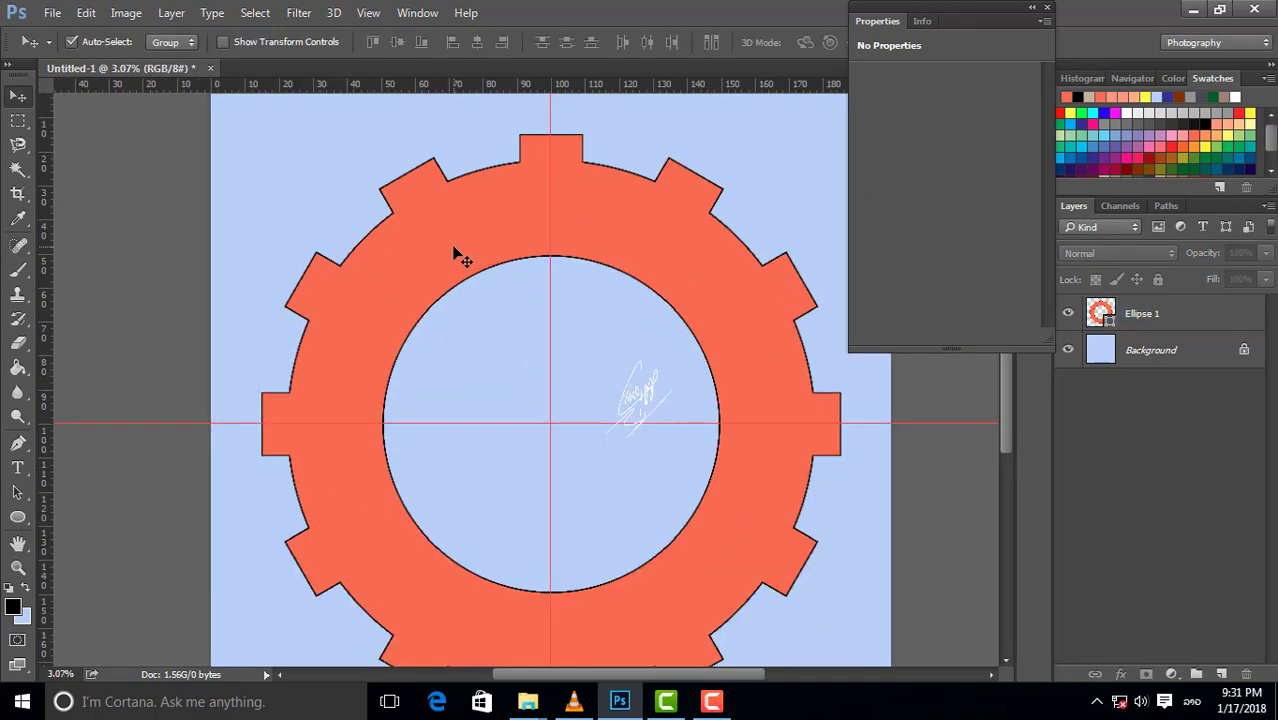
{"action": "scroll", "coordinate": [462, 265], "scroll_direction": "down", "scroll_amount": 1}
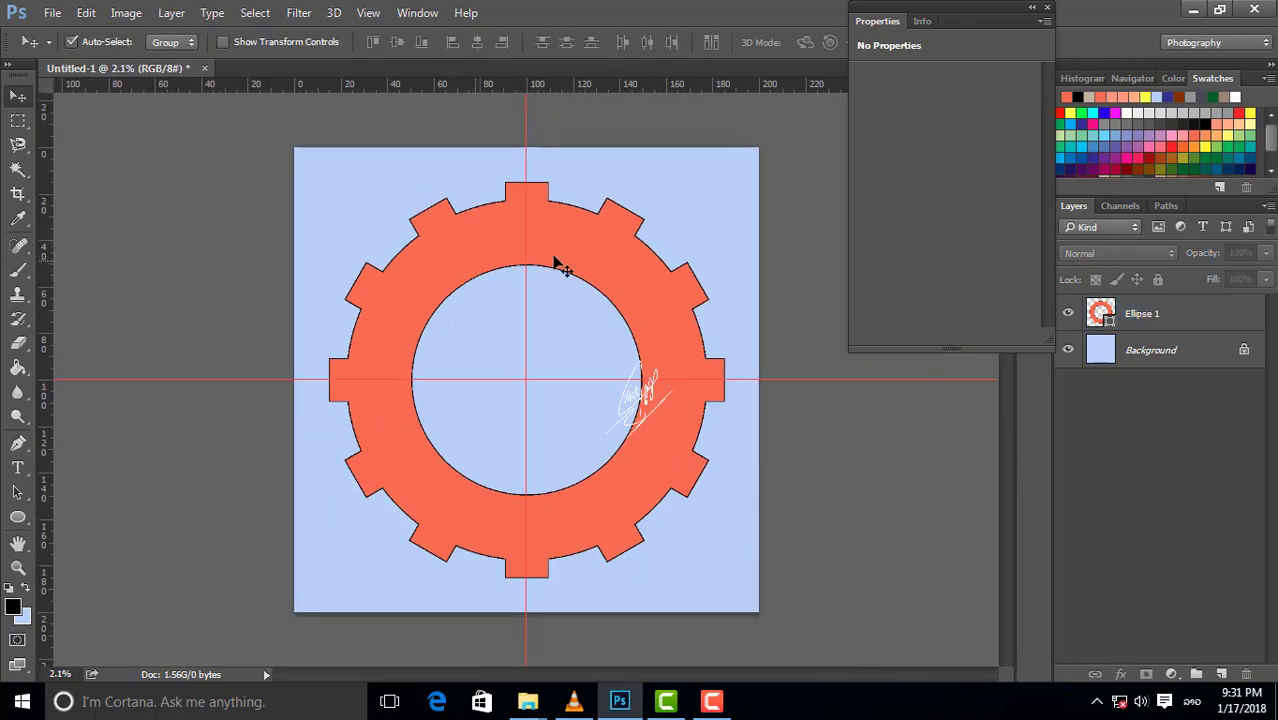
{"action": "left_click", "coordinate": [1158, 318]}
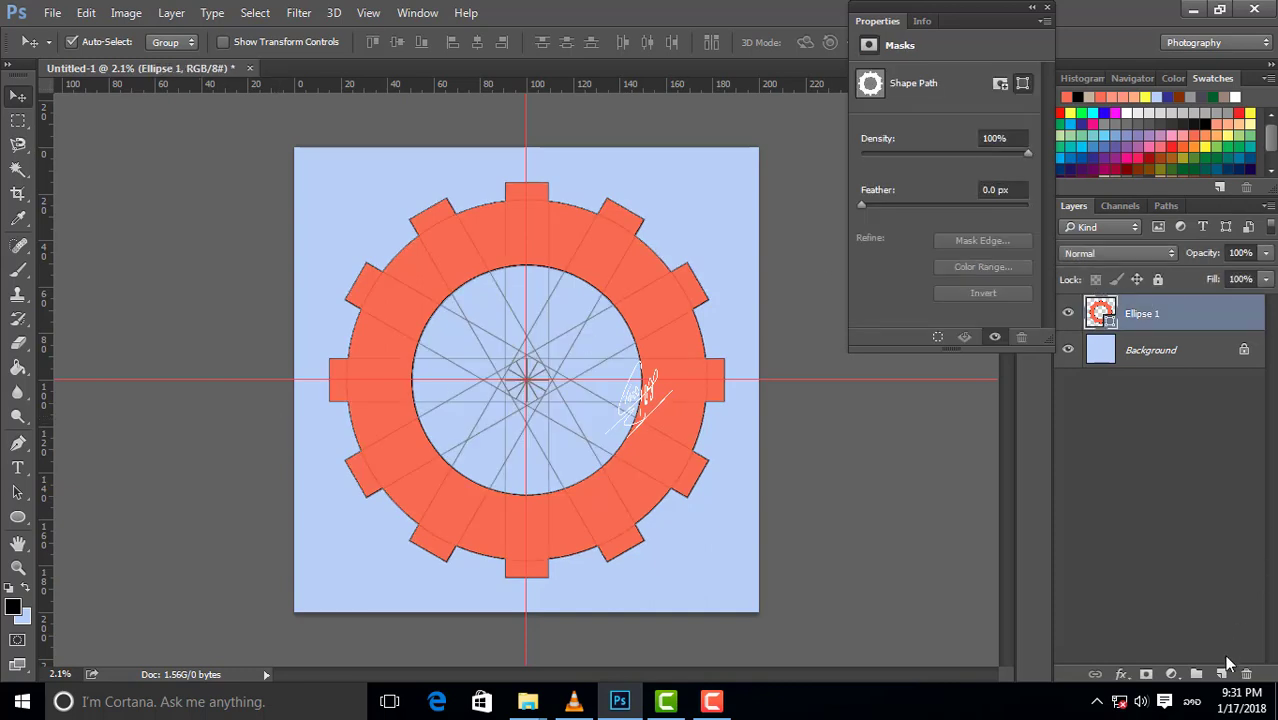
{"action": "key", "text": "Delete"}
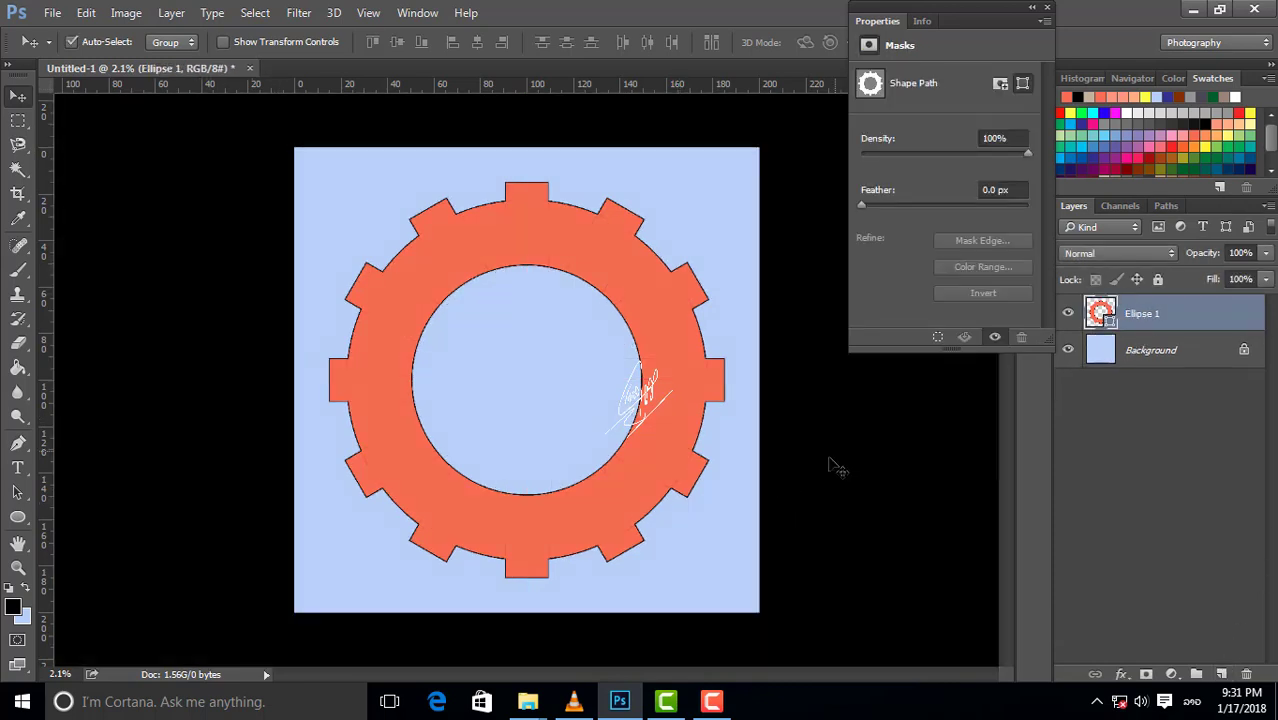
{"action": "key", "text": "ctrl+z"}
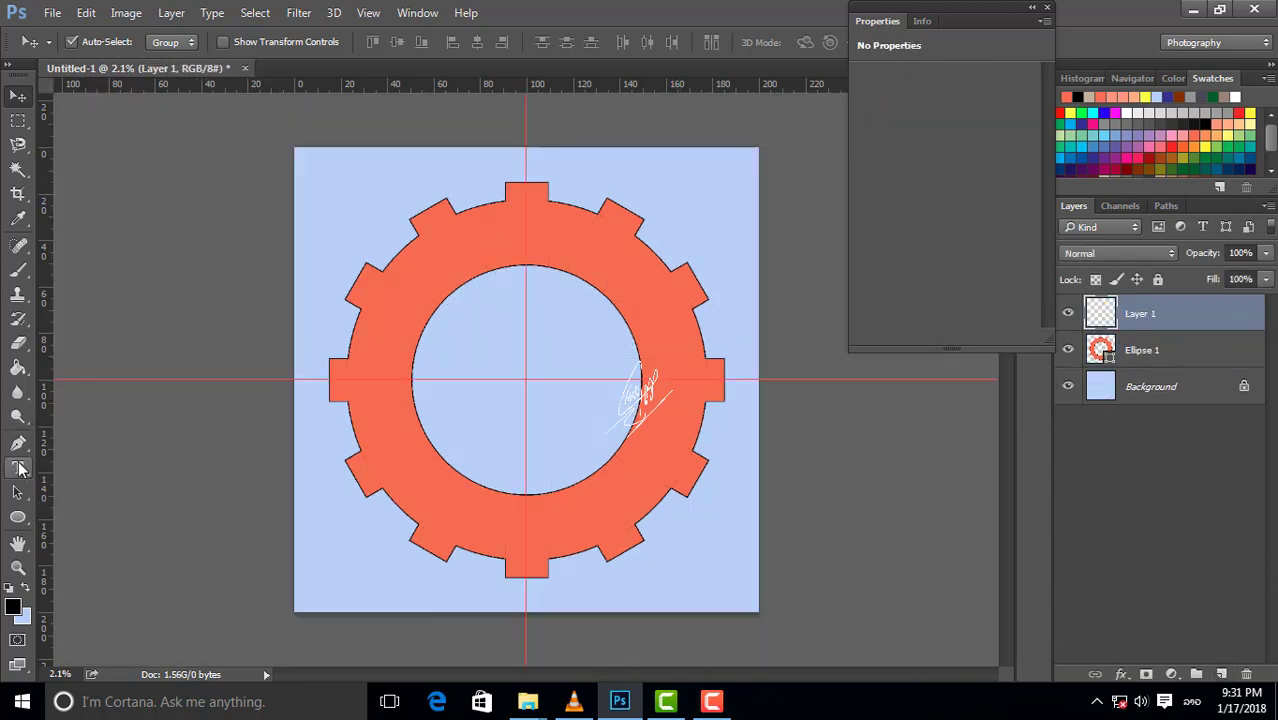
Draw a circular path over the gear with the Ellipse tool in Path mode
{"action": "left_click", "coordinate": [17, 517]}
{"action": "left_click", "coordinate": [74, 549]}
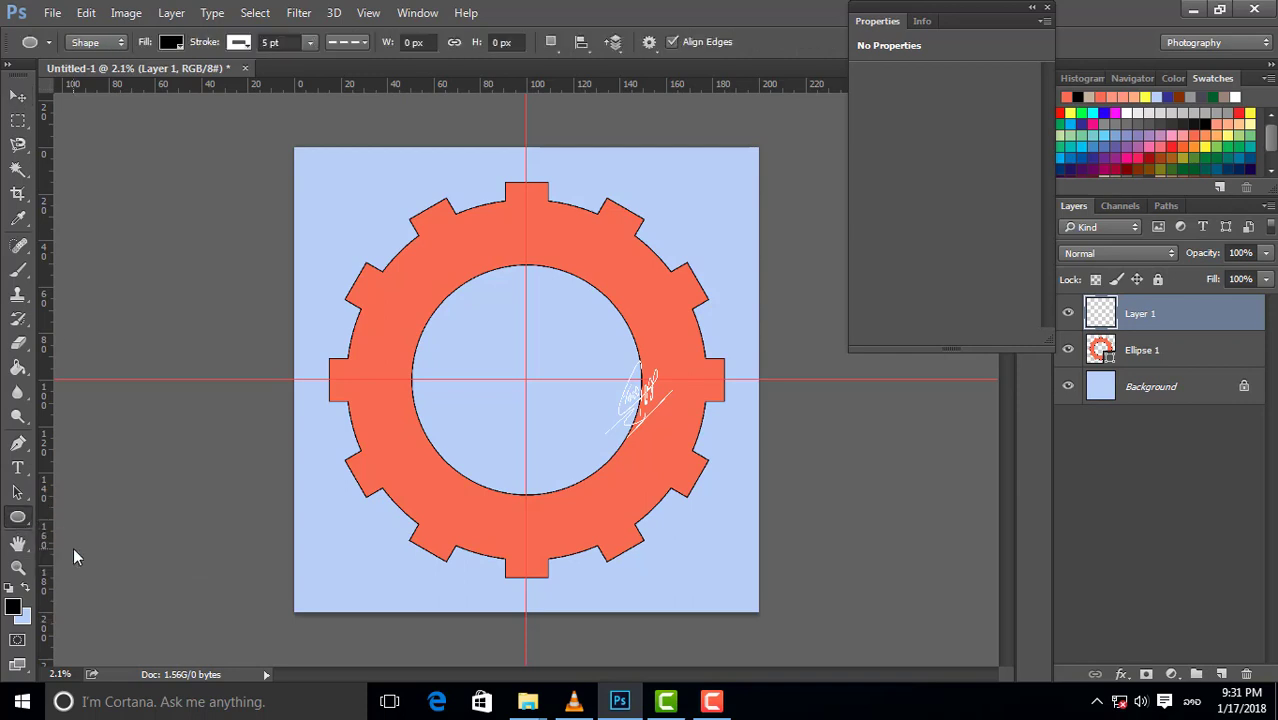
{"action": "left_click", "coordinate": [113, 44]}
{"action": "left_click", "coordinate": [90, 75]}
{"action": "left_click", "coordinate": [100, 42]}
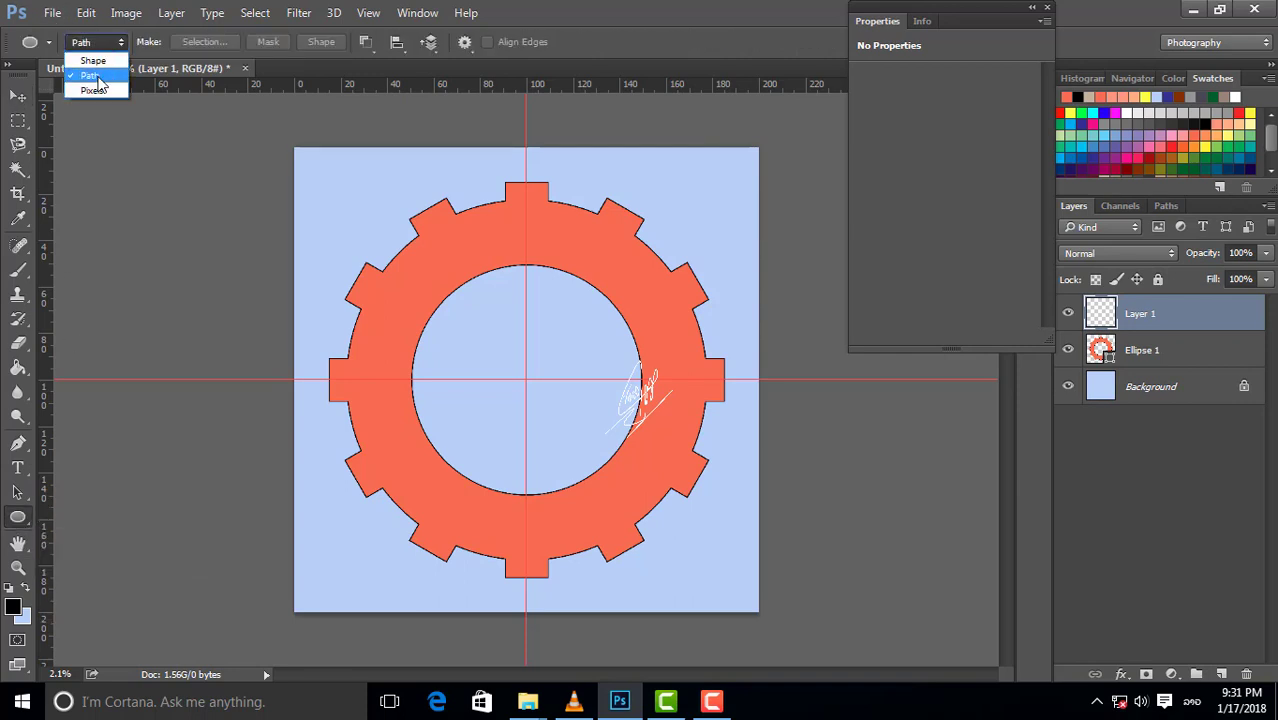
{"action": "left_click", "coordinate": [97, 77]}
{"action": "mouse_move", "coordinate": [470, 312]}
{"action": "left_mouse_down"}
{"action": "mouse_move", "coordinate": [650, 523]}
{"action": "mouse_move", "coordinate": [736, 582]}
{"action": "left_mouse_up"}
Centre the circular path on the gear and enlarge it to follow the ring's band
{"action": "key", "text": "ctrl+t"}
{"action": "left_click_drag", "start_coordinate": [610, 465], "coordinate": [546, 391]}
{"action": "left_click_drag", "start_coordinate": [655, 511], "coordinate": [674, 524]}
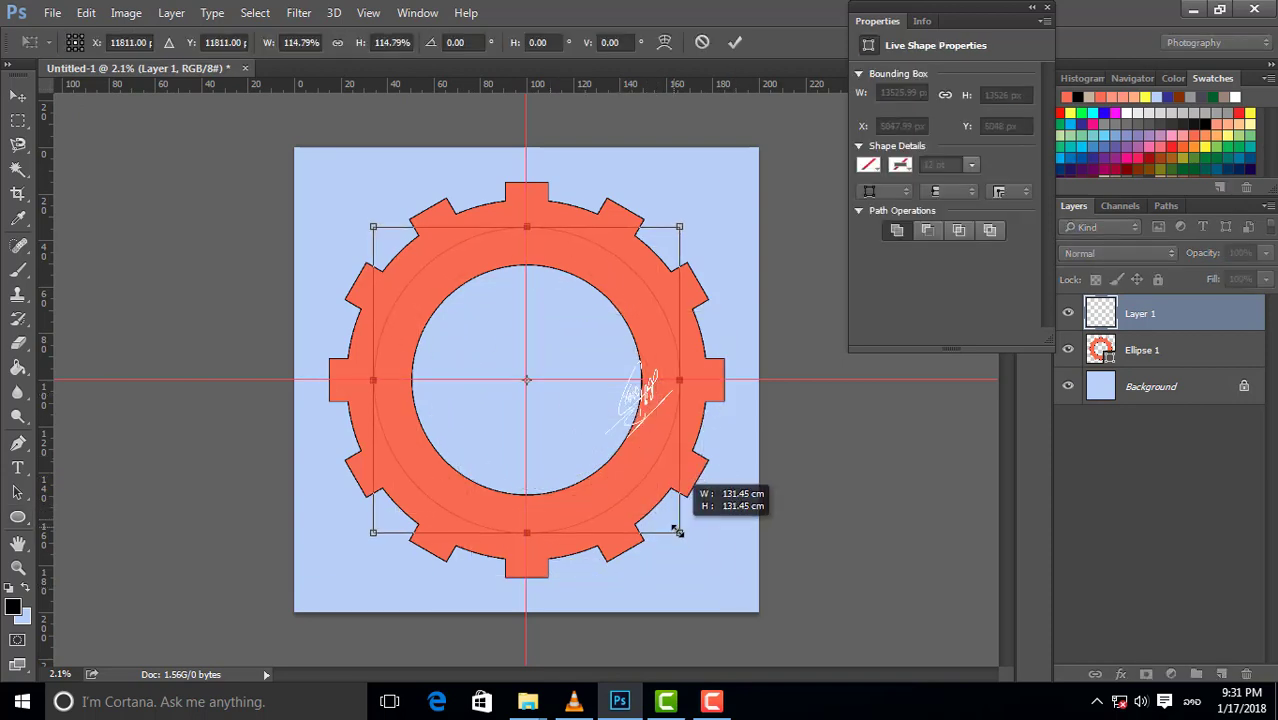
{"action": "key", "text": "Return"}
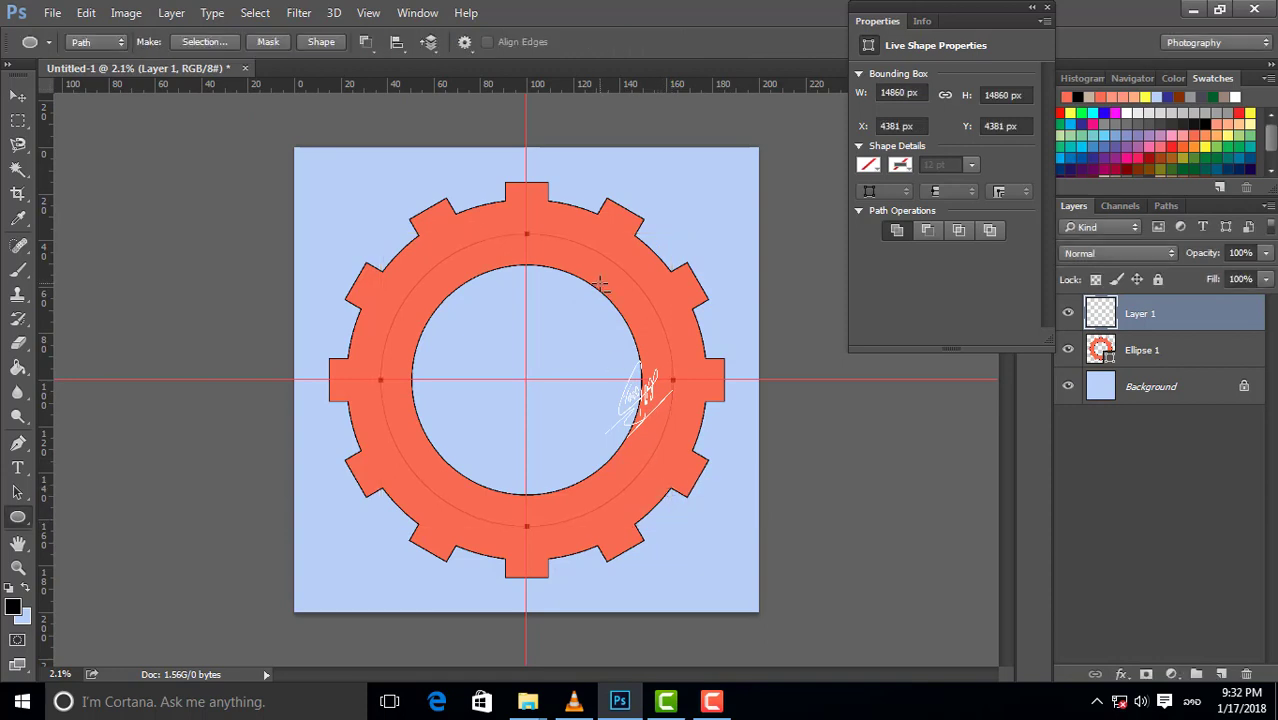
Switch to the Horizontal Type tool, discarding an empty text entry placed off the path
{"action": "left_click", "coordinate": [17, 467]}
{"action": "left_click", "coordinate": [100, 468]}
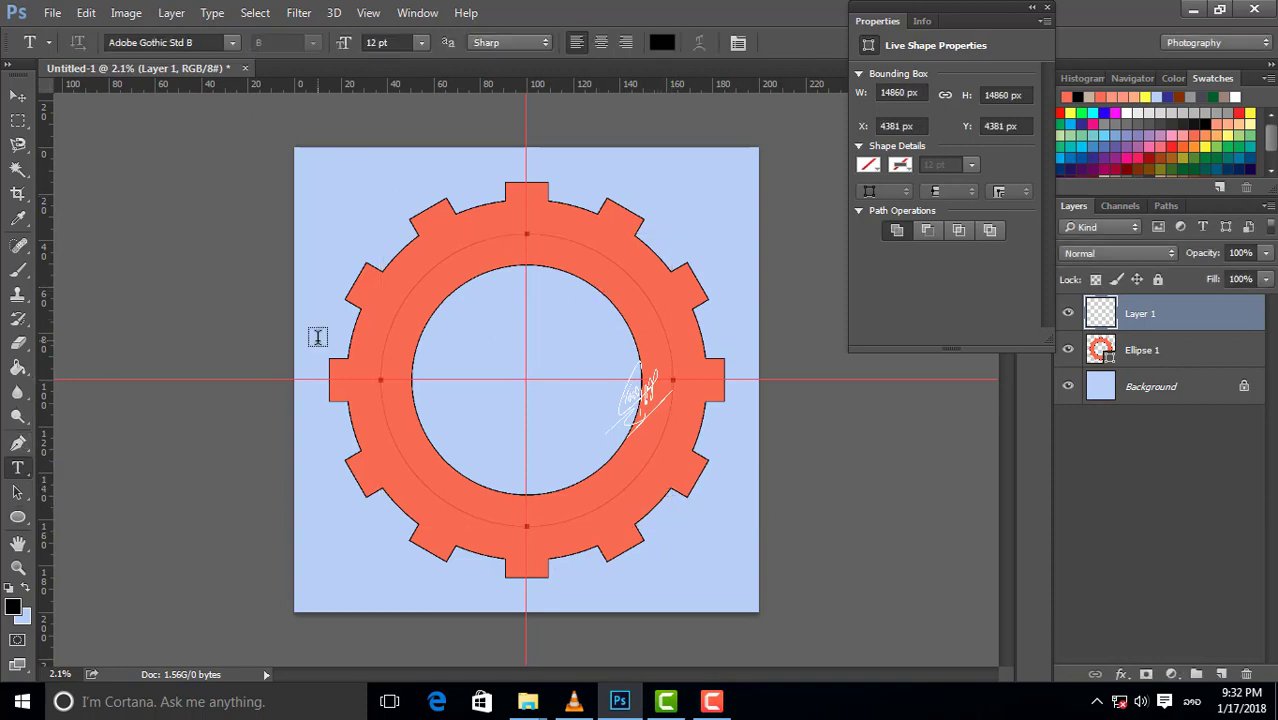
{"action": "left_click", "coordinate": [380, 383]}
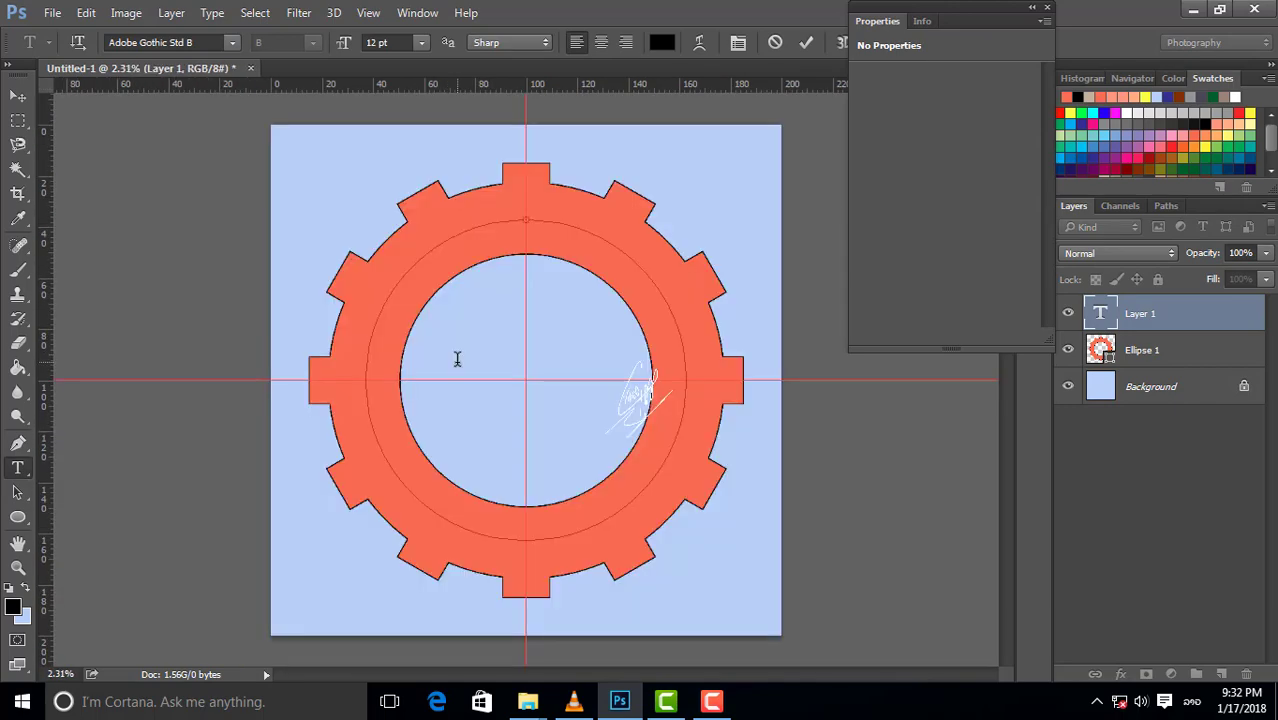
{"action": "scroll", "coordinate": [369, 390], "scroll_direction": "up", "scroll_amount": 2}
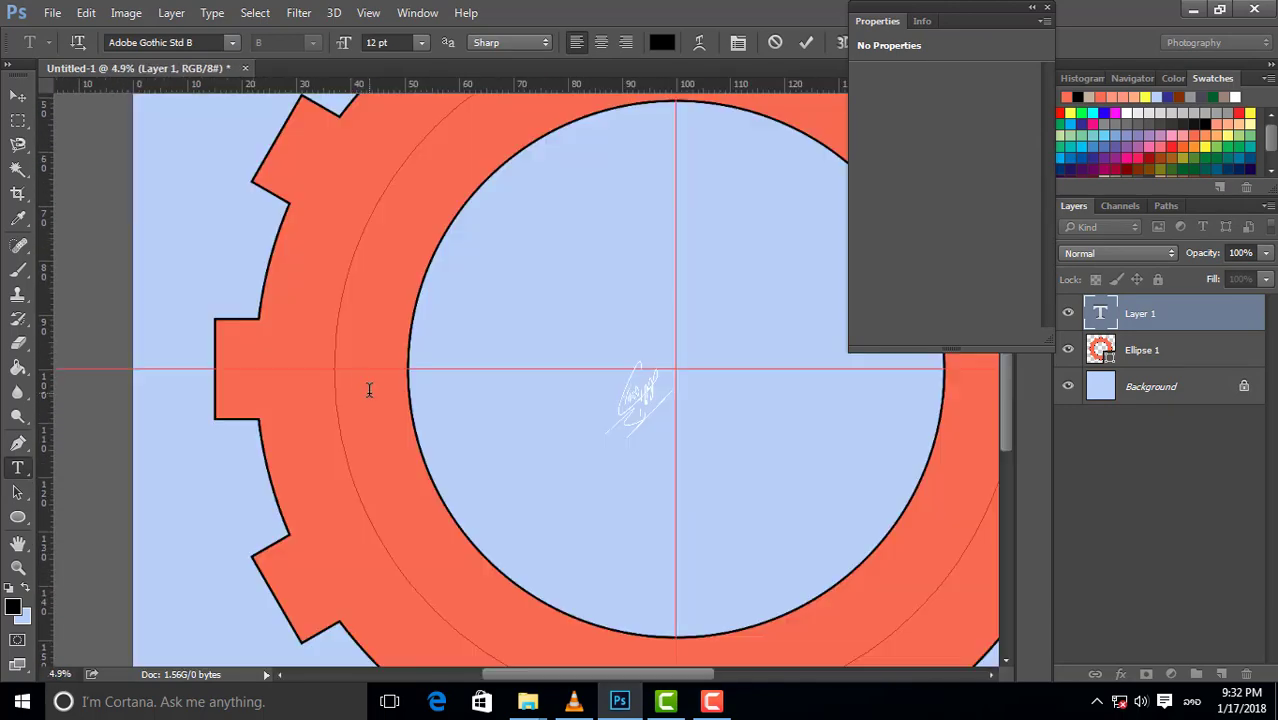
{"action": "scroll", "coordinate": [363, 369], "scroll_direction": "down", "scroll_amount": 1}
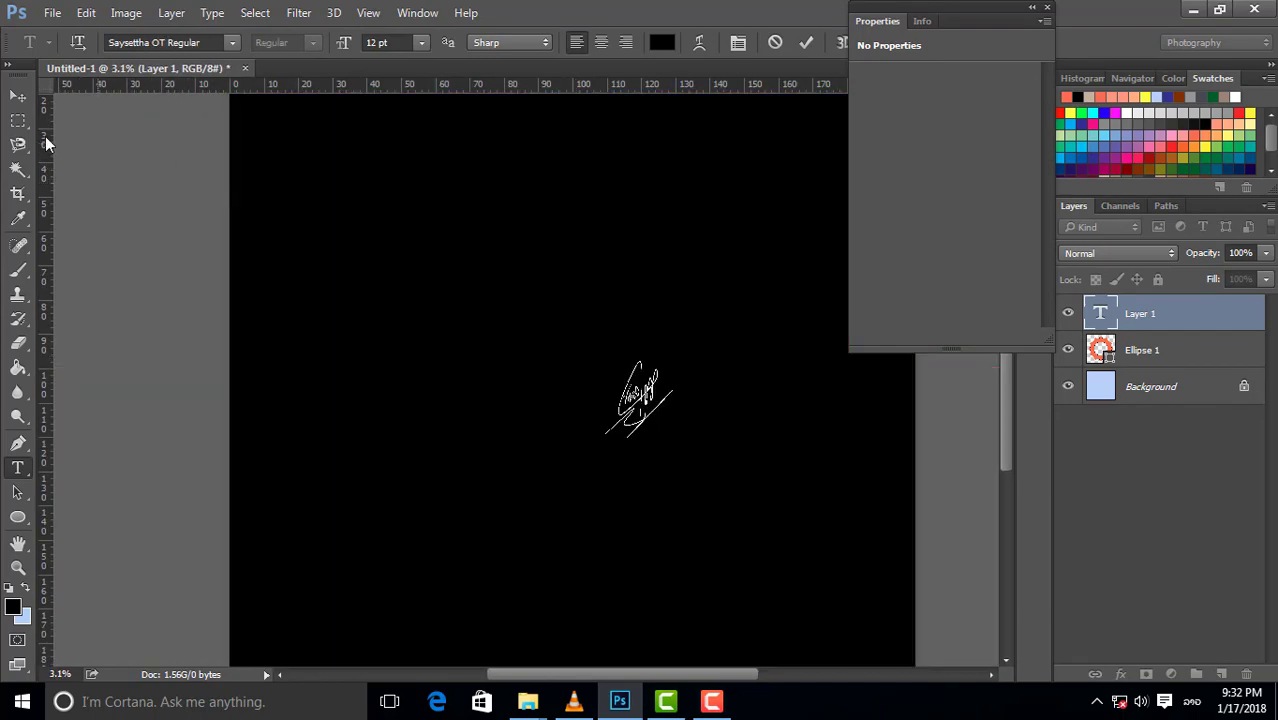
{"action": "key", "text": "v"}
{"action": "scroll", "coordinate": [600, 240], "scroll_direction": "down", "scroll_amount": 1}
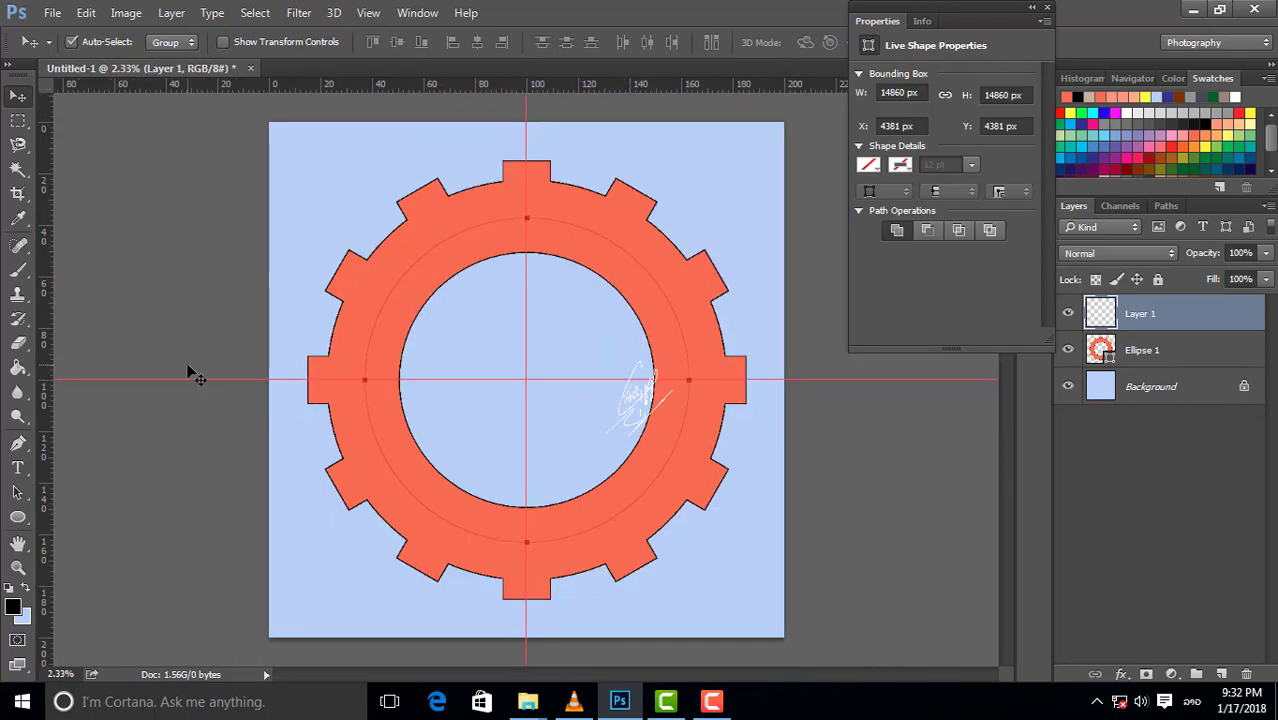
{"action": "key", "text": "t"}
{"action": "scroll", "coordinate": [489, 320], "scroll_direction": "up", "scroll_amount": 1}
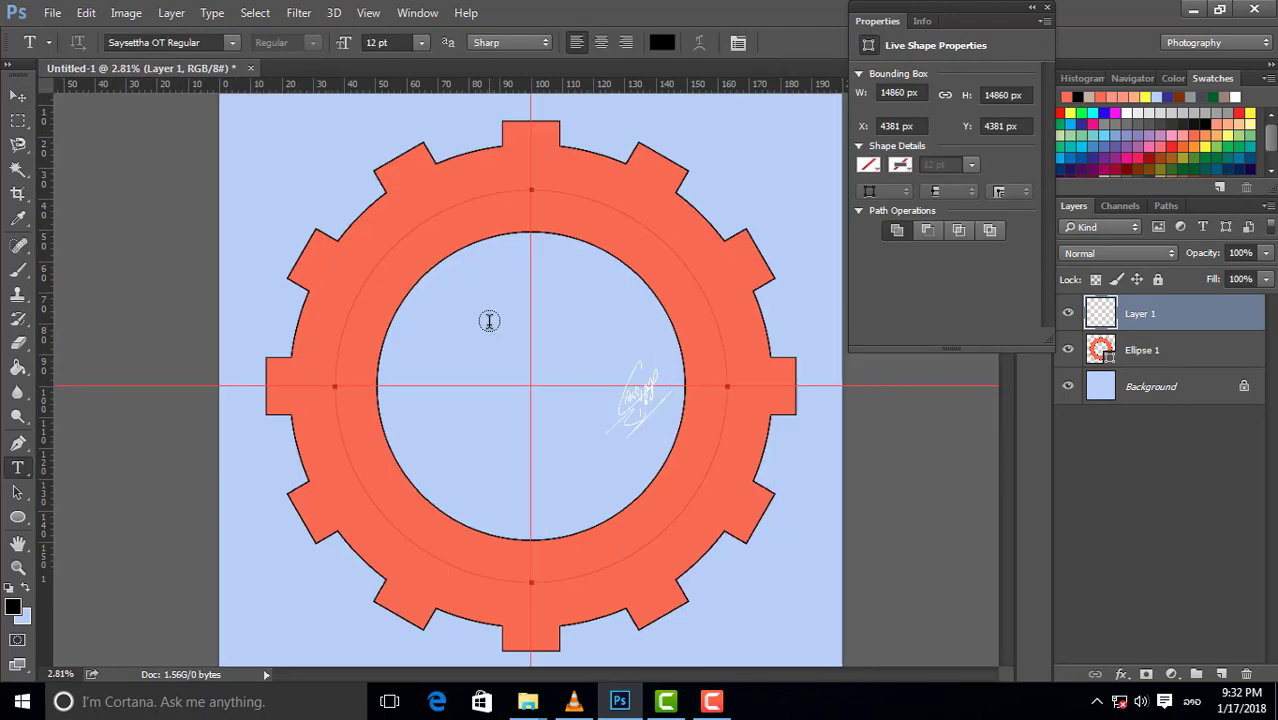
Paste placeholder text onto the circular path across the gear's top
{"action": "left_click", "coordinate": [531, 190]}
{"action": "scroll", "coordinate": [586, 218], "scroll_direction": "up", "scroll_amount": 1}
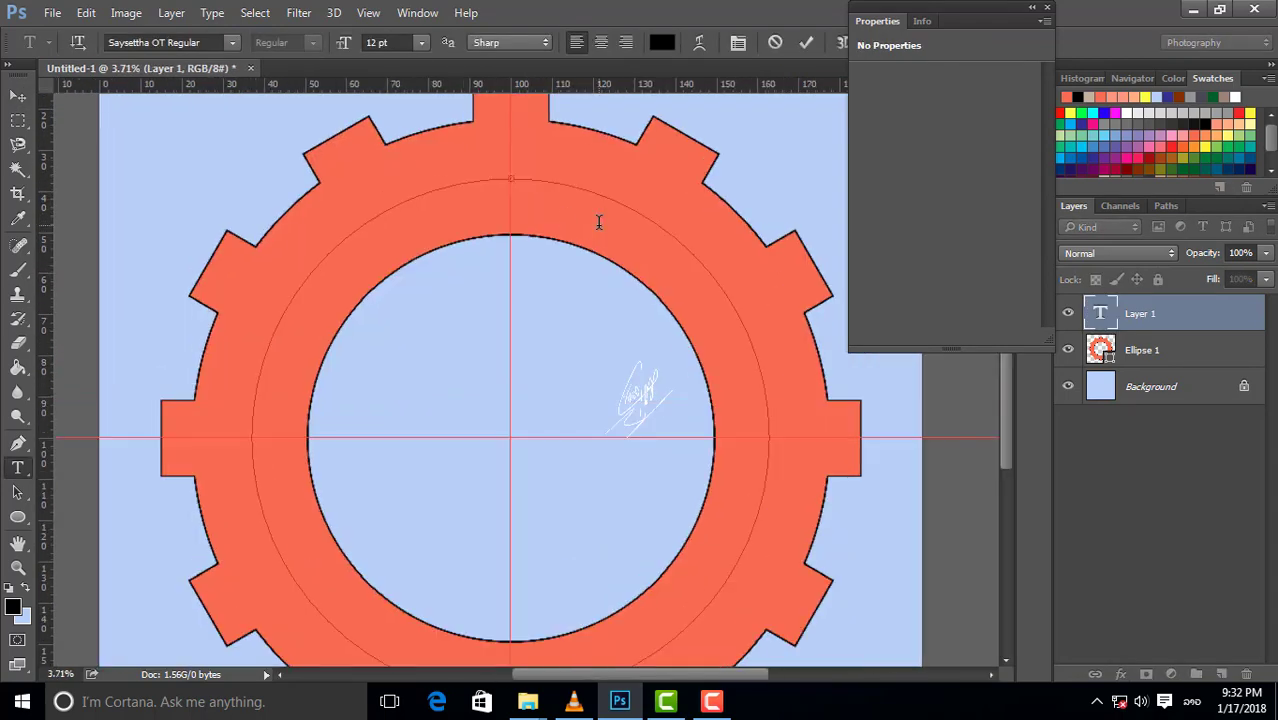
{"action": "scroll", "coordinate": [560, 200], "scroll_direction": "up", "scroll_amount": 2}
{"action": "scroll", "coordinate": [516, 171], "scroll_direction": "up", "scroll_amount": 3}
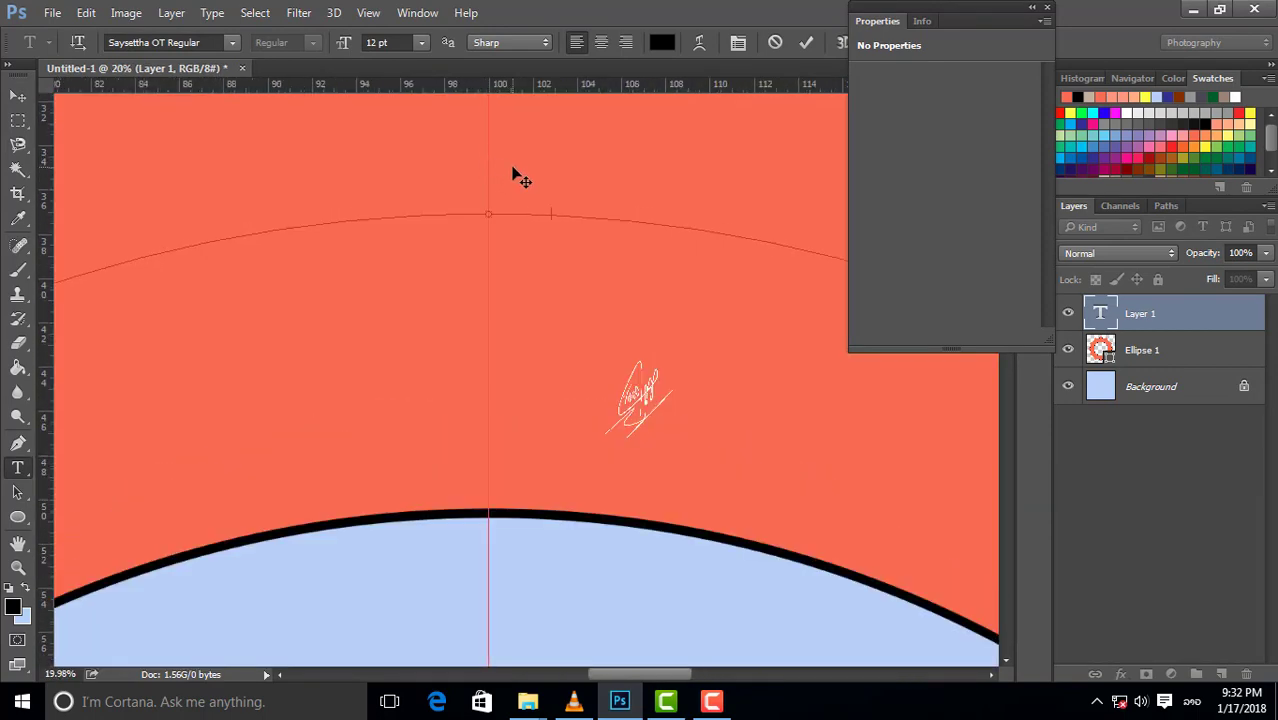
{"action": "key", "text": "ctrl+v"}
Enlarge all the path text to 100 pt and commit it
{"action": "key", "text": "ctrl+a"}
{"action": "left_click", "coordinate": [379, 42]}
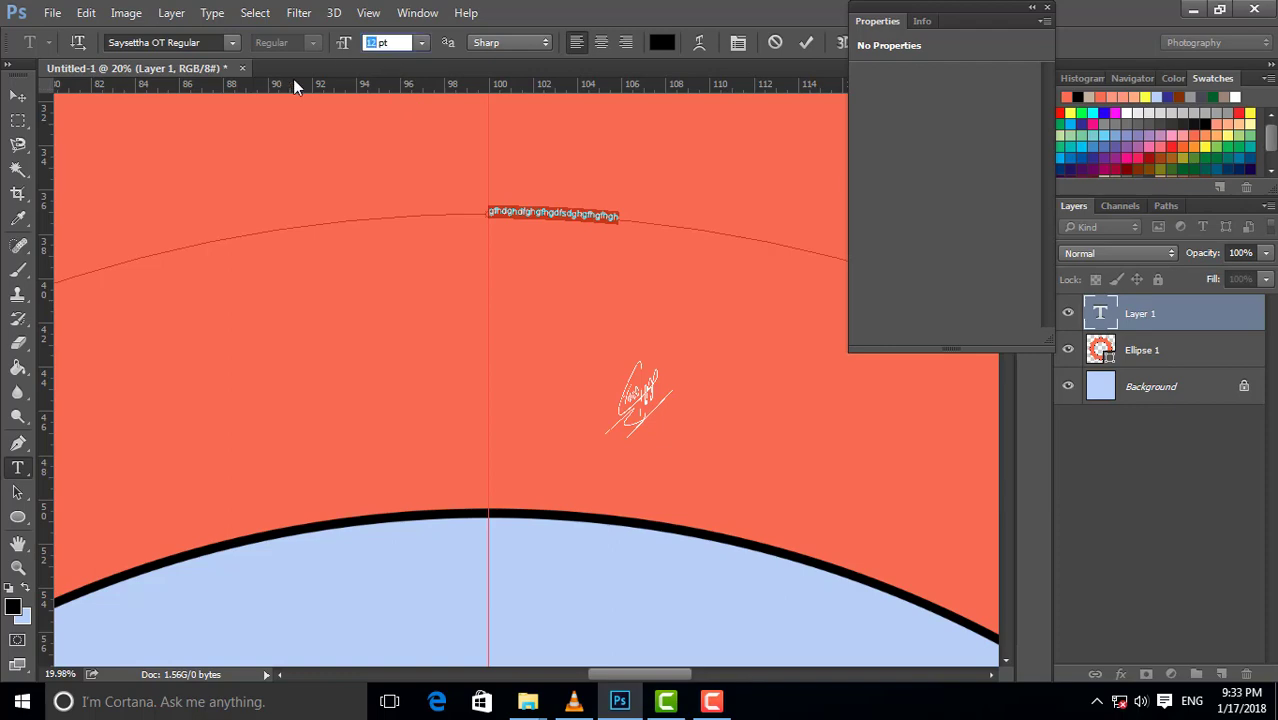
{"action": "type", "text": "100"}
{"action": "key", "text": "Return"}
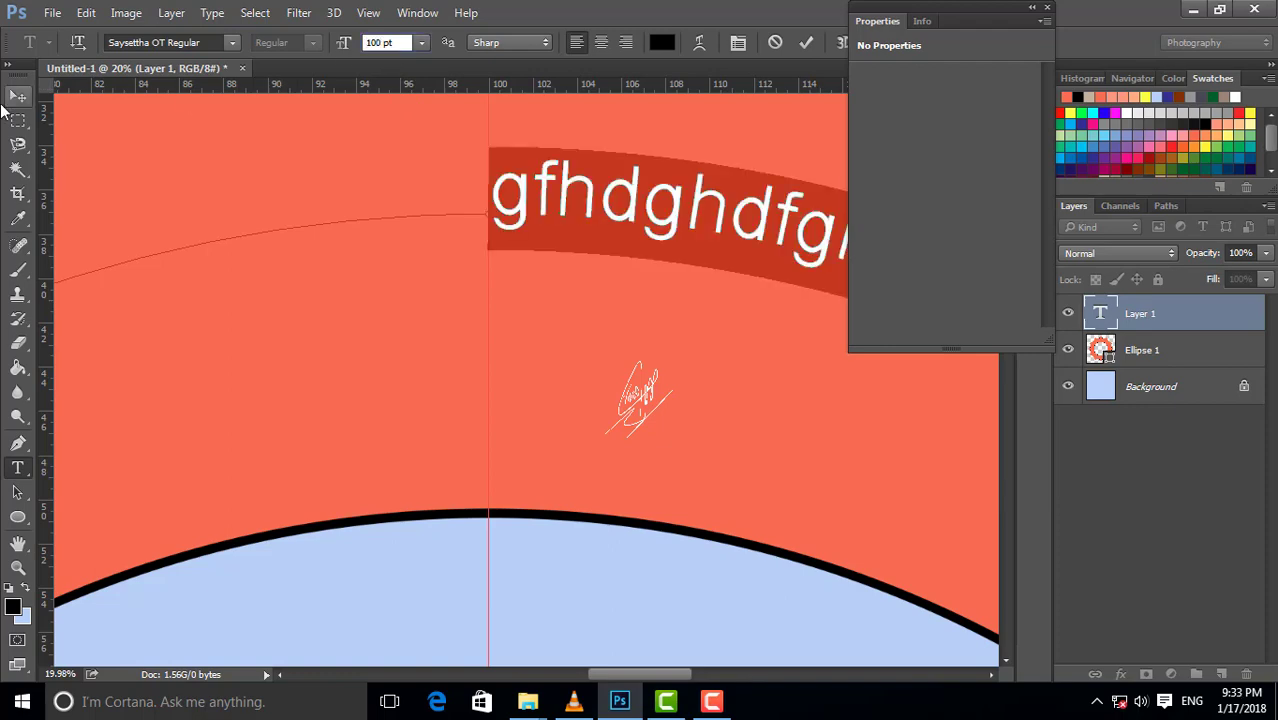
{"action": "left_click", "coordinate": [17, 95]}
{"action": "scroll", "coordinate": [604, 296], "scroll_direction": "down", "scroll_amount": 5}
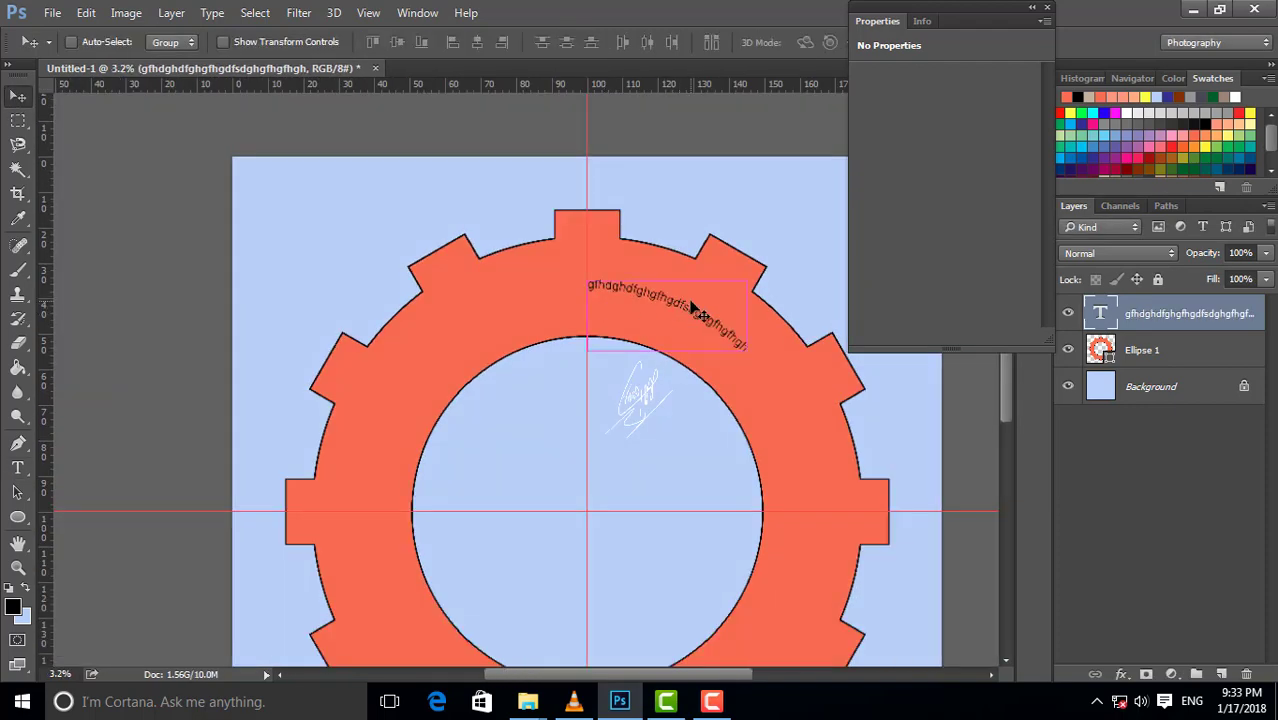
Try rotating the curved text with Free Transform, dismissing the transform error
{"action": "key", "text": "ctrl+t"}
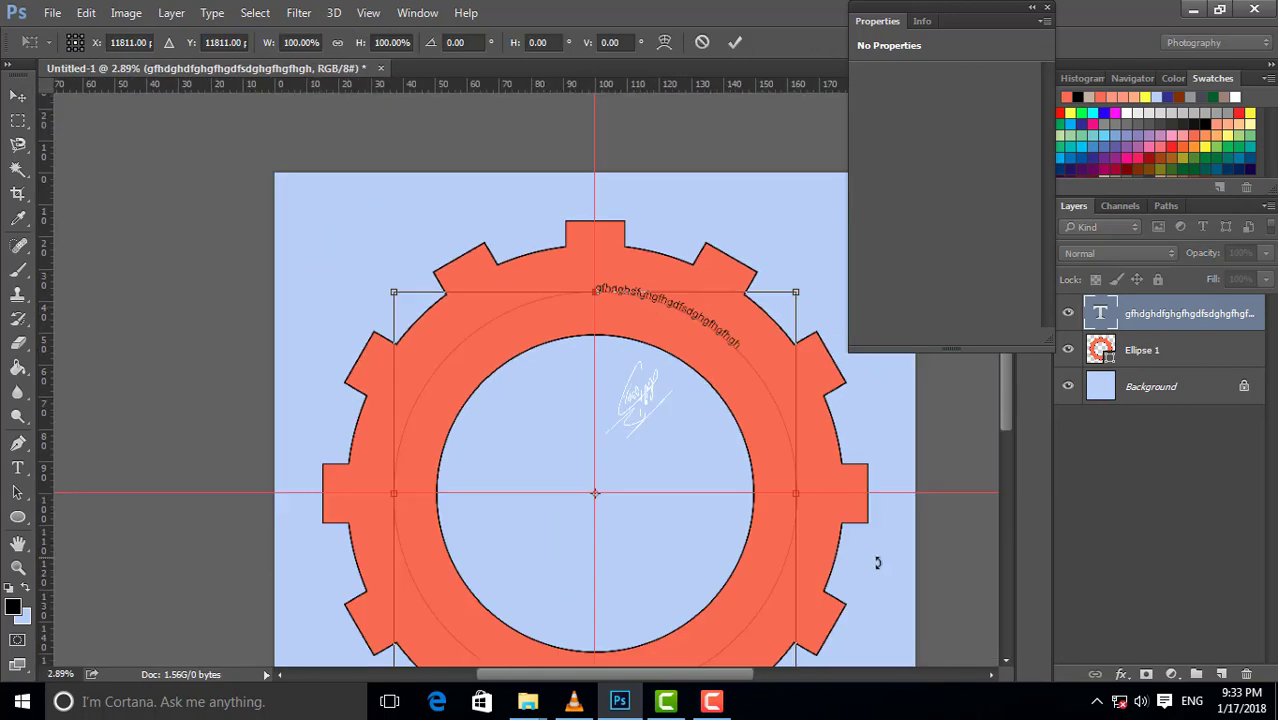
{"action": "left_click_drag", "start_coordinate": [877, 563], "coordinate": [815, 410]}
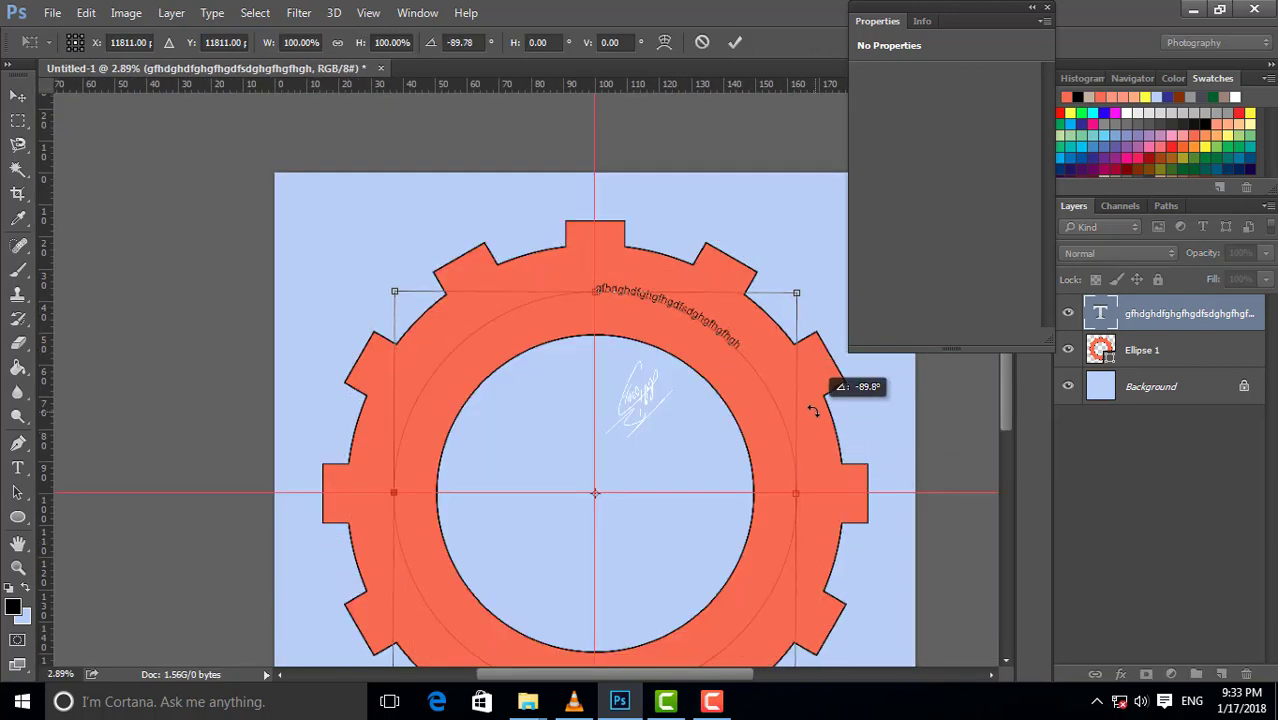
{"action": "key", "text": "Return"}
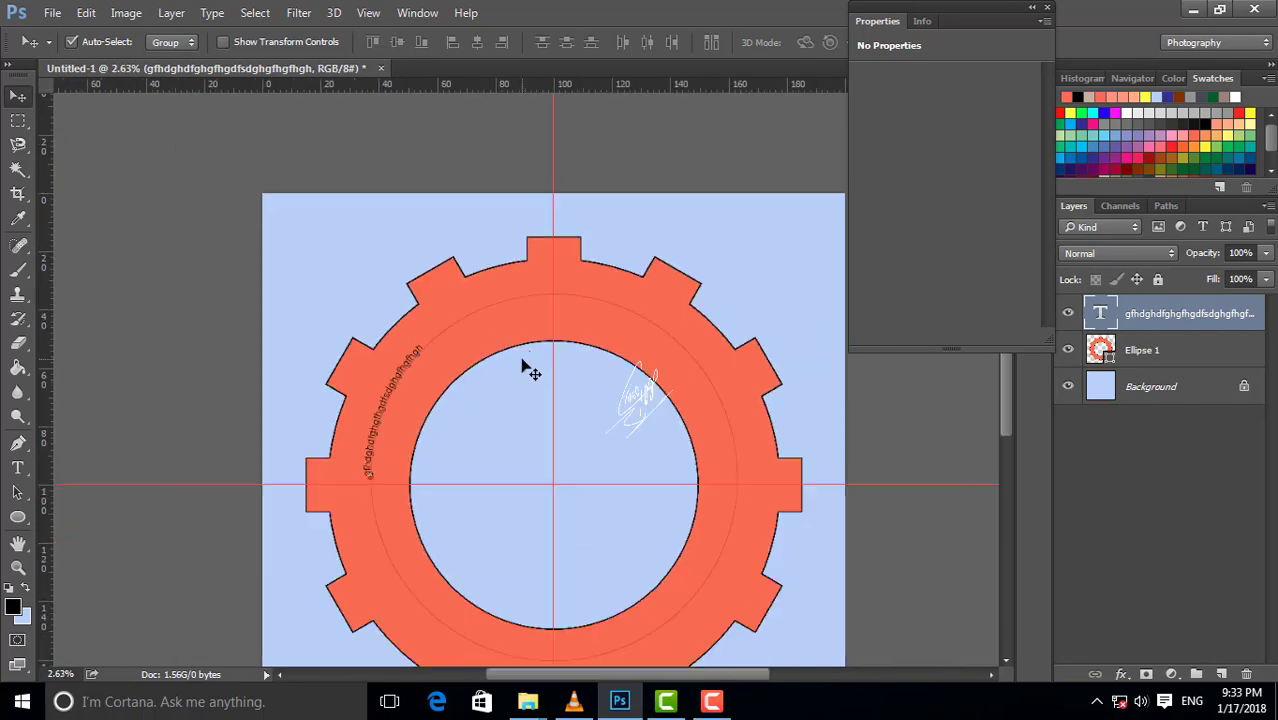
{"action": "key", "text": "Return"}
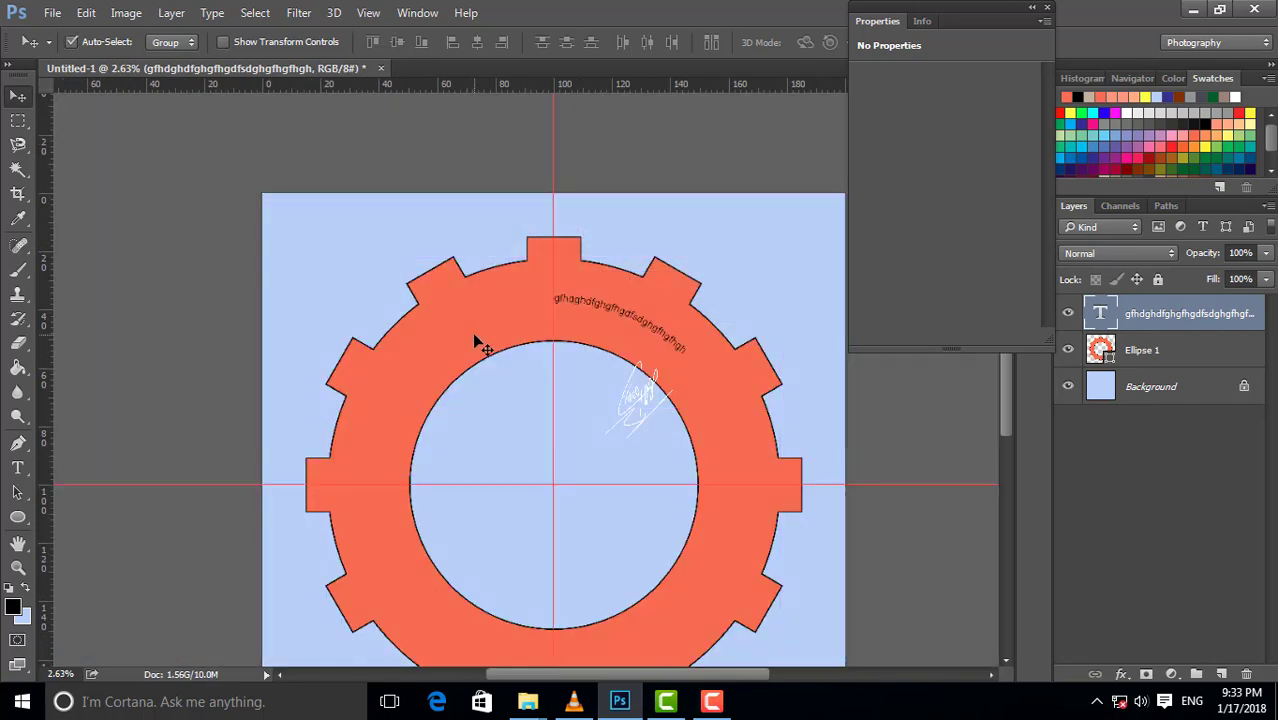
{"action": "key", "text": "ctrl+t"}
{"action": "left_click_drag", "start_coordinate": [650, 328], "coordinate": [639, 374]}
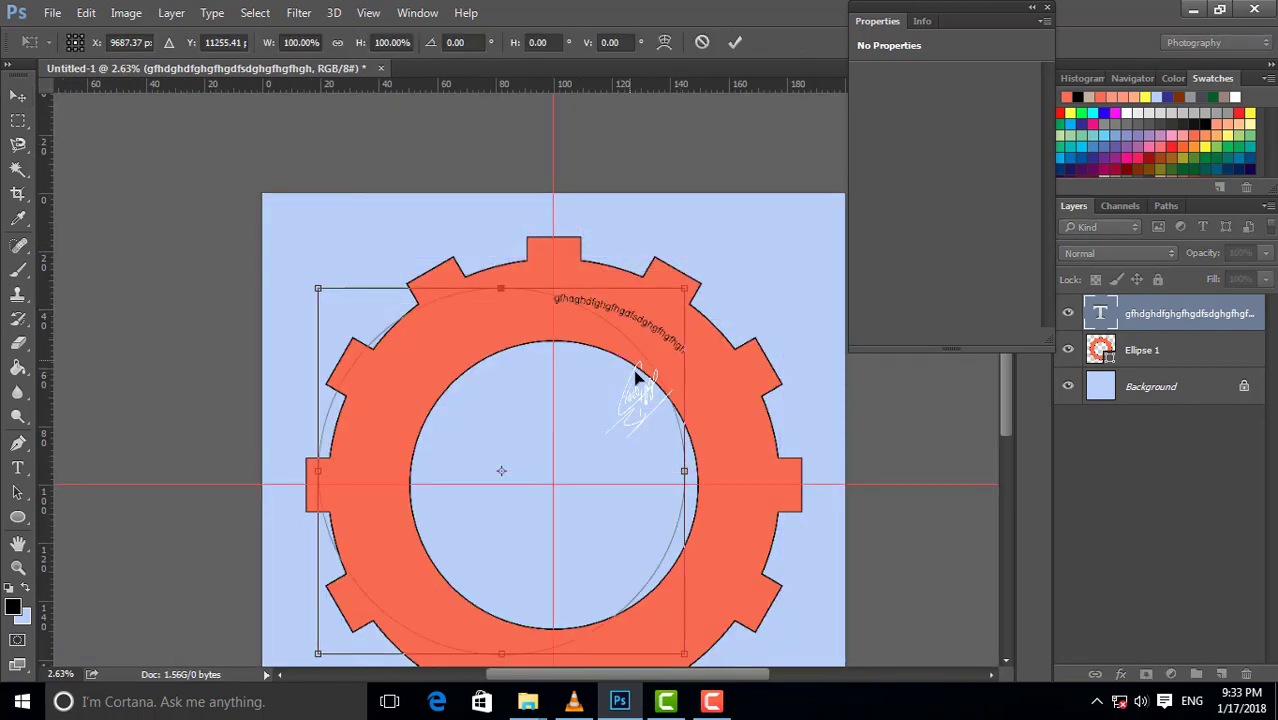
{"action": "left_click_drag", "start_coordinate": [719, 510], "coordinate": [666, 373]}
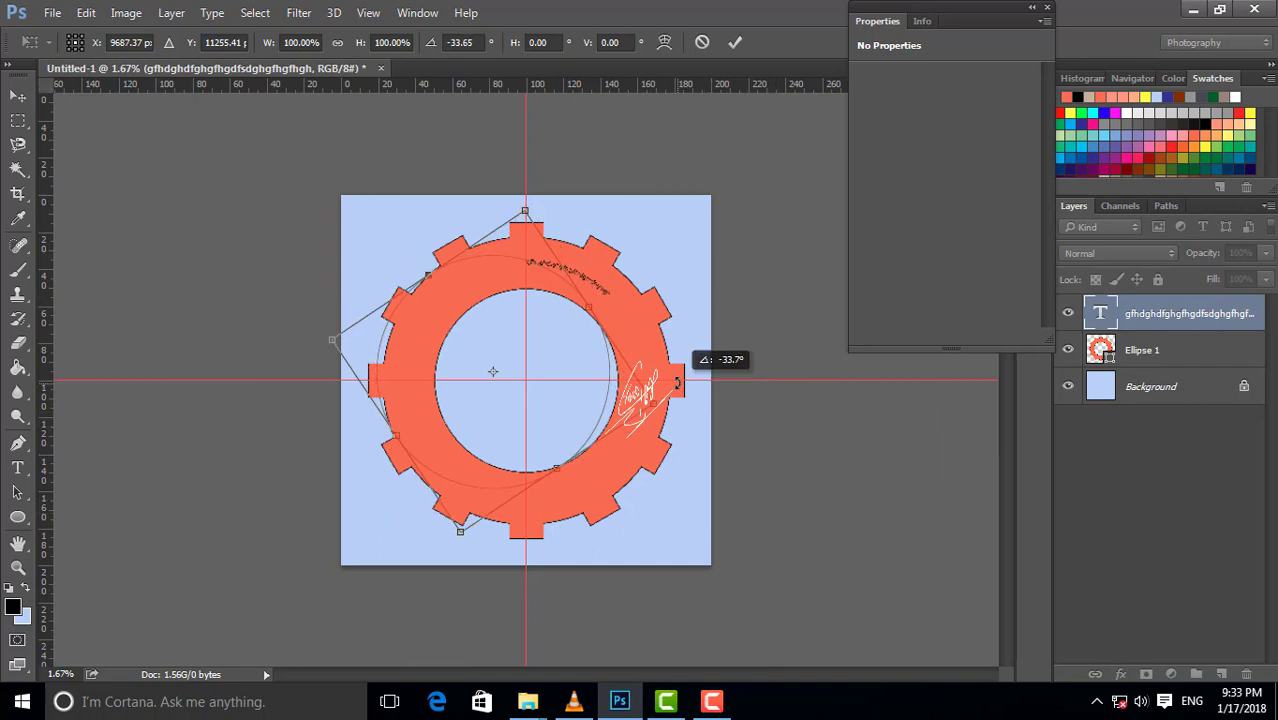
{"action": "left_click_drag", "start_coordinate": [666, 373], "coordinate": [730, 440]}
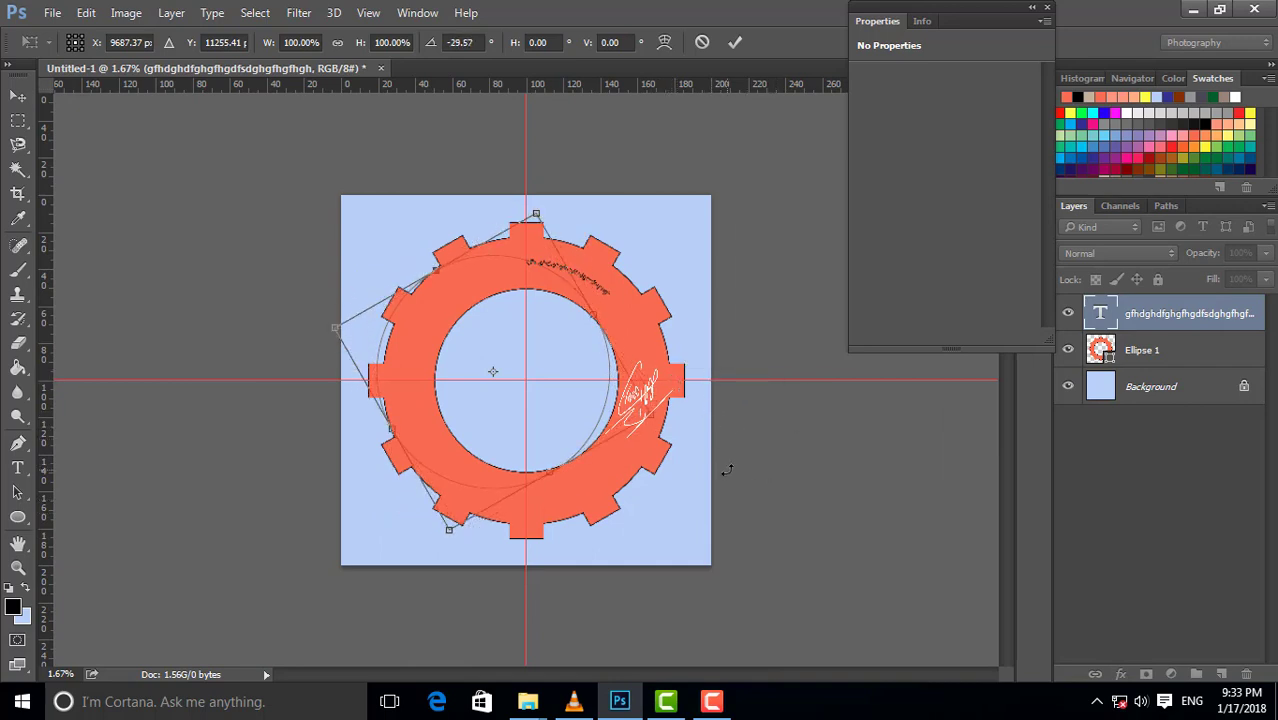
{"action": "key", "text": "Return"}
Move and rotate the text again, then undo back to the empty Layer 1
{"action": "key", "text": "ctrl+t"}
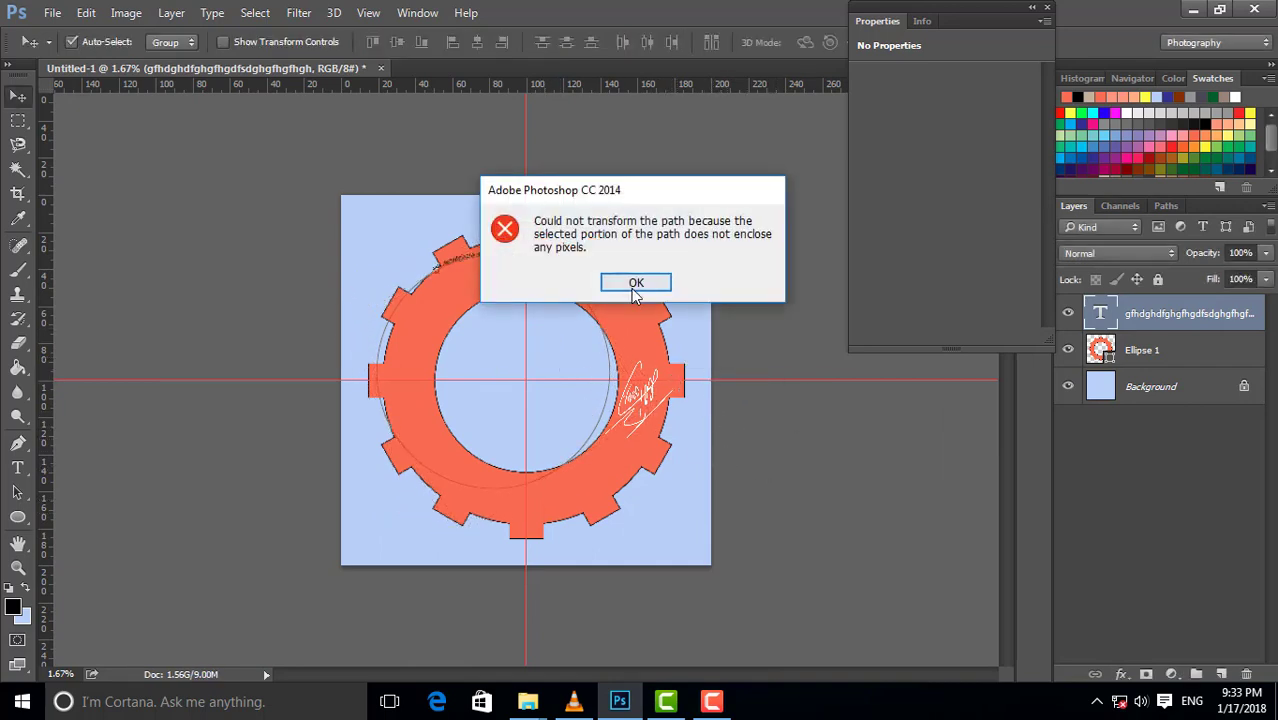
{"action": "left_click", "coordinate": [640, 285]}
{"action": "left_click_drag", "start_coordinate": [490, 262], "coordinate": [537, 282]}
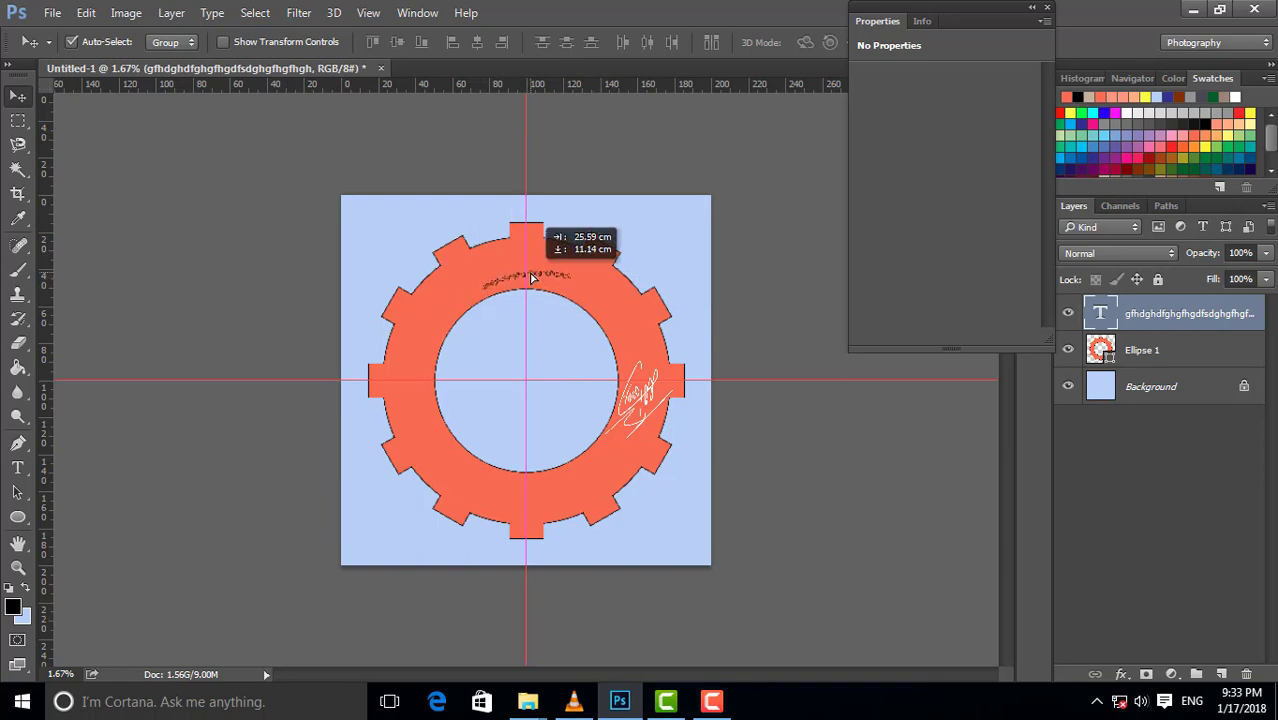
{"action": "key", "text": "ctrl+t"}
{"action": "left_click_drag", "start_coordinate": [822, 445], "coordinate": [568, 441]}
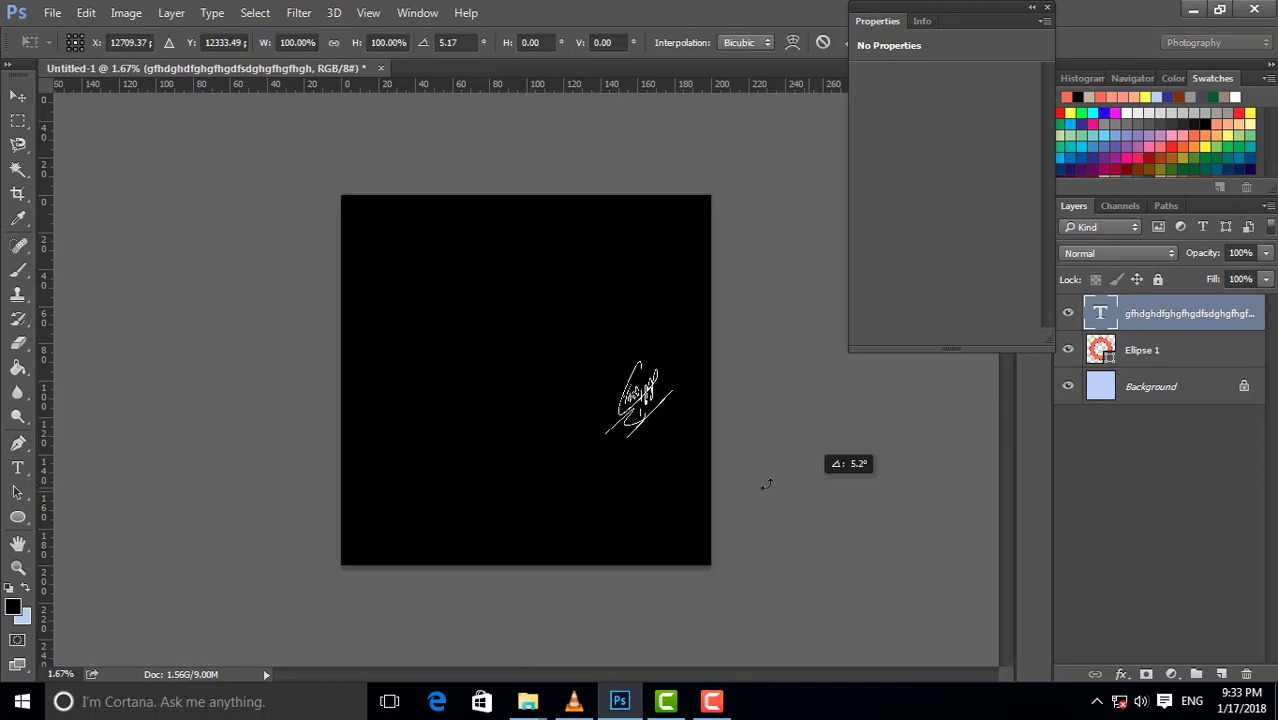
{"action": "key", "text": "Return"}
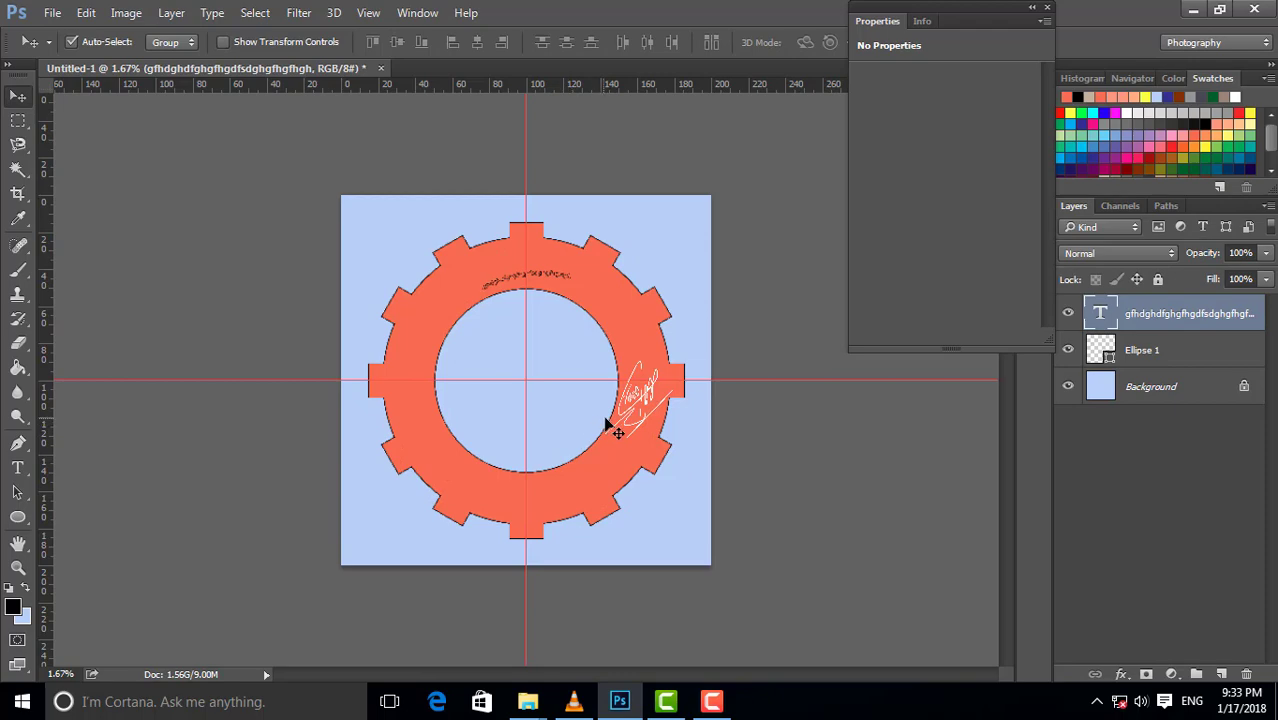
{"action": "key", "text": "ctrl+alt+z"}
{"action": "key", "text": "ctrl+alt+z"}
{"action": "key", "text": "ctrl+alt+z"}
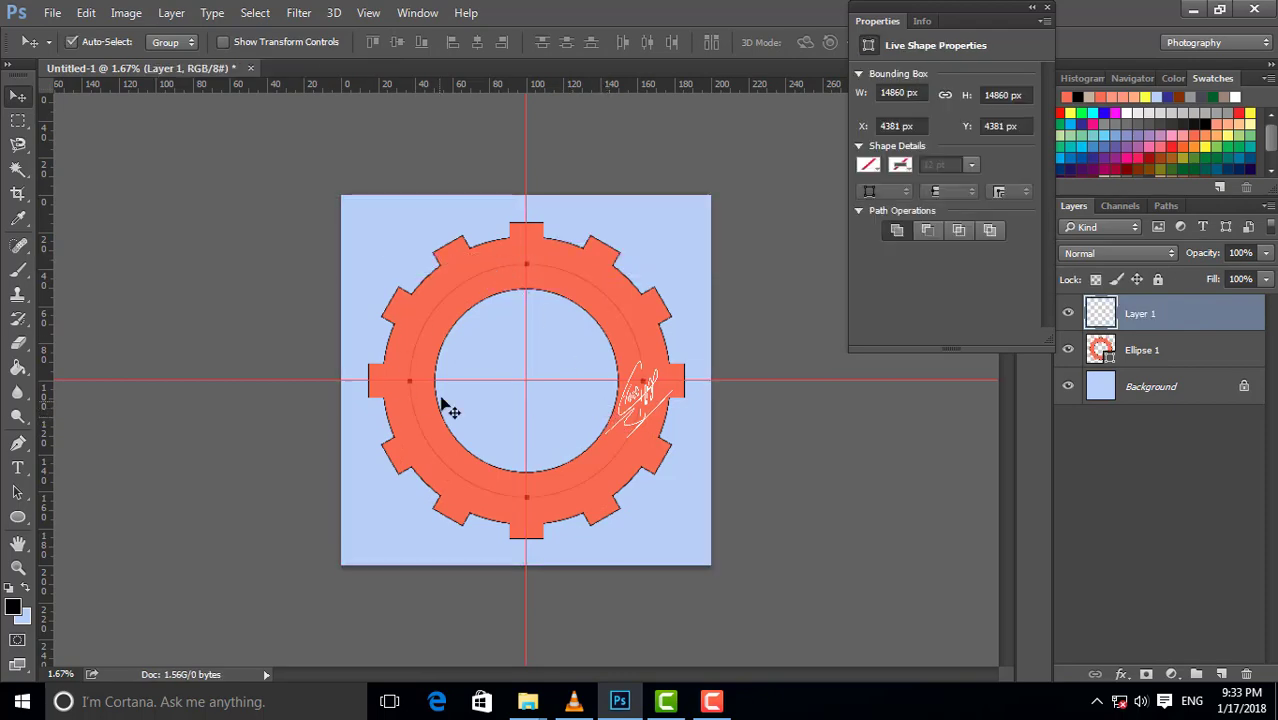
Type 'ngfcyptpqvsnmml' along the circular path from the gear's left side and commit it
{"action": "key", "text": "t"}
{"action": "scroll", "coordinate": [408, 371], "scroll_direction": "up", "scroll_amount": 5, "text": "alt"}
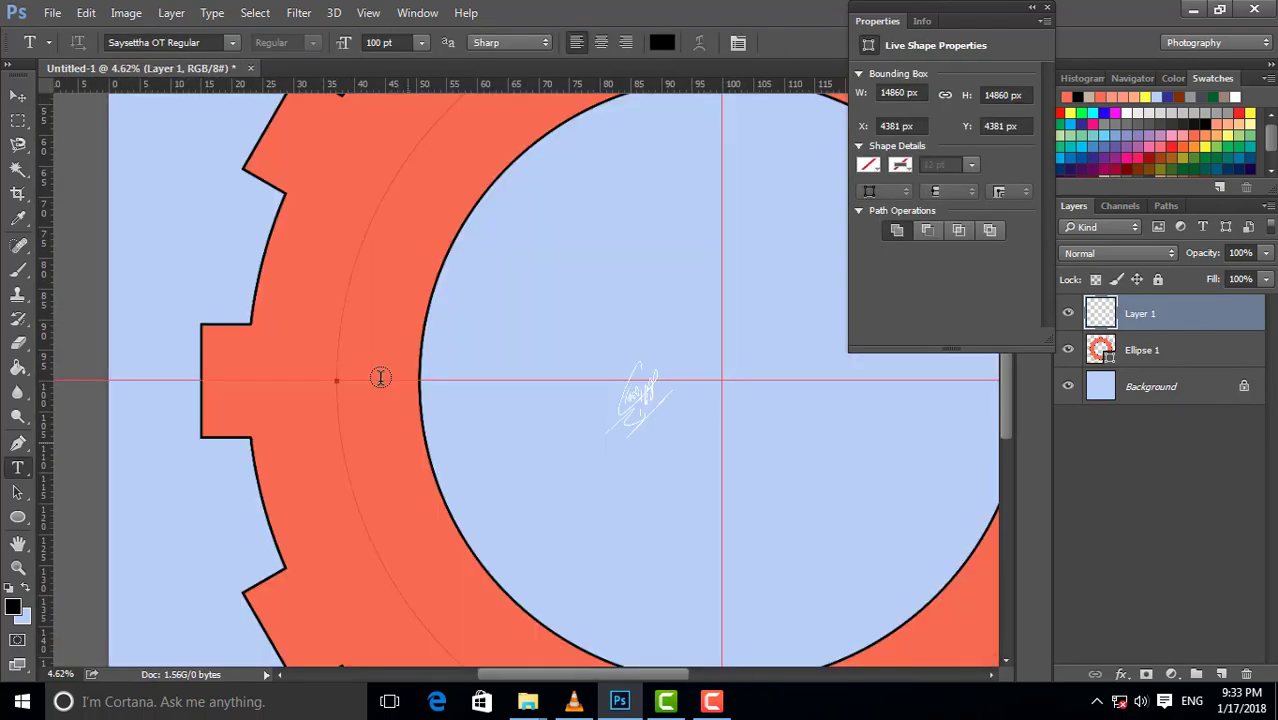
{"action": "left_click", "coordinate": [343, 383]}
{"action": "type", "text": "ngfcy"}
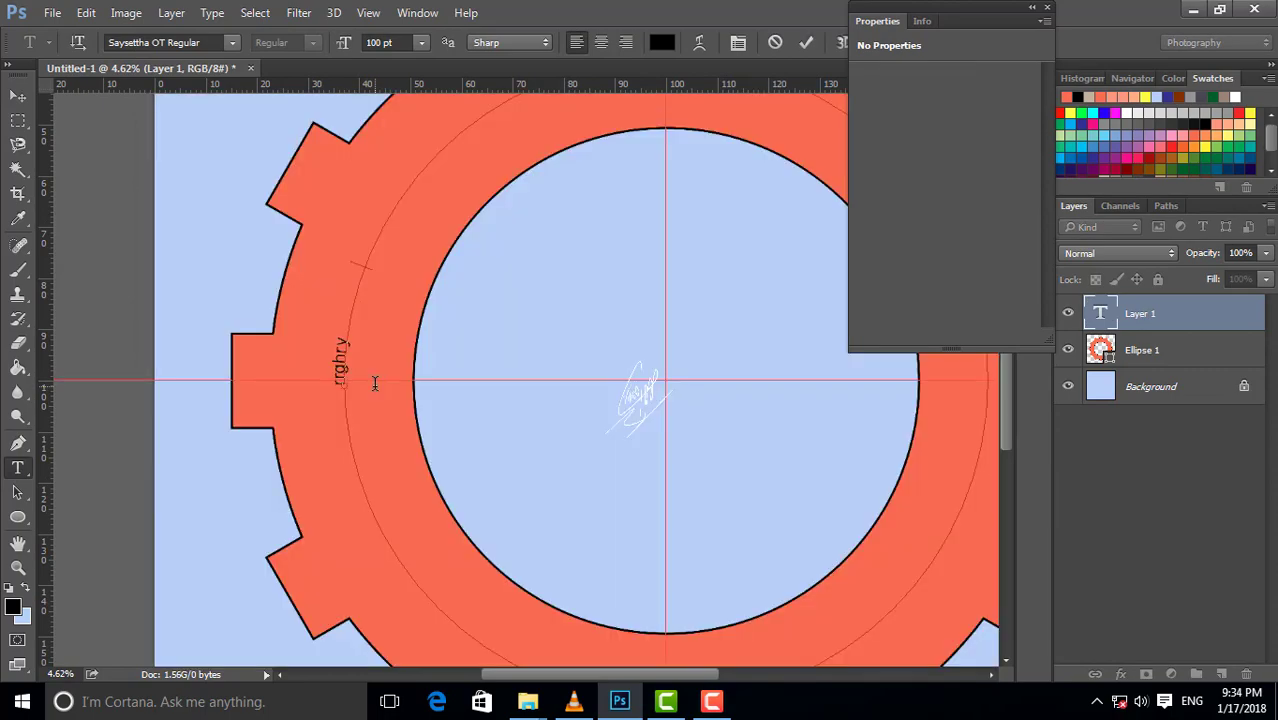
{"action": "type", "text": "ptpqvsnmml"}
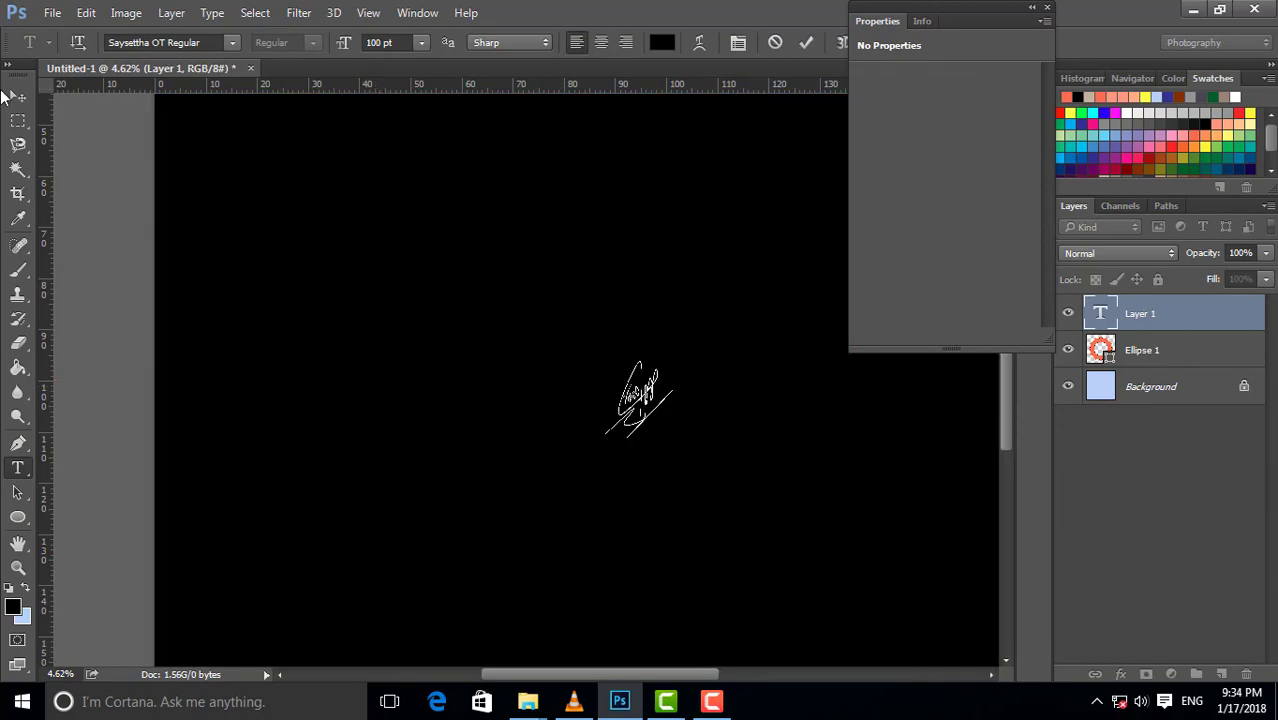
{"action": "left_click", "coordinate": [17, 96]}
{"action": "scroll", "coordinate": [440, 345], "scroll_direction": "down", "scroll_amount": 3, "text": "alt"}
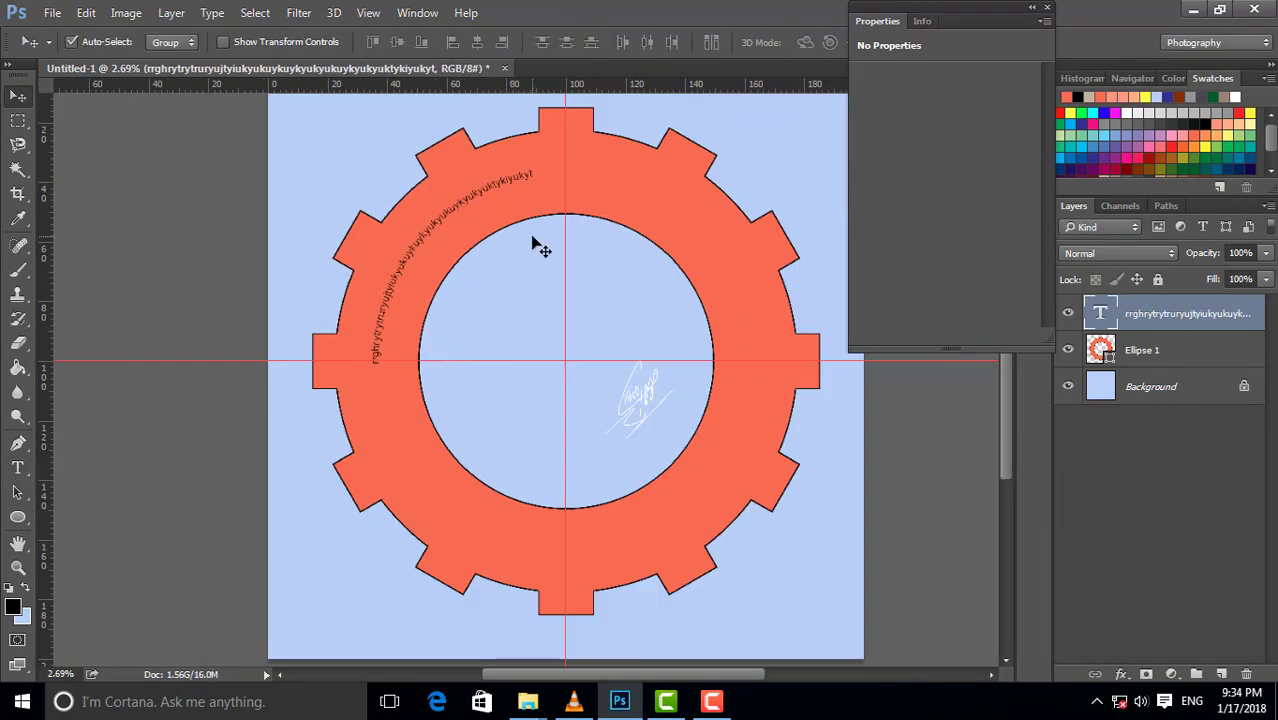
{"action": "key", "text": "ctrl+t"}
Try a 180° rotation of the curved text, then undo the flip
{"action": "left_click_drag", "start_coordinate": [685, 435], "coordinate": [690, 438]}
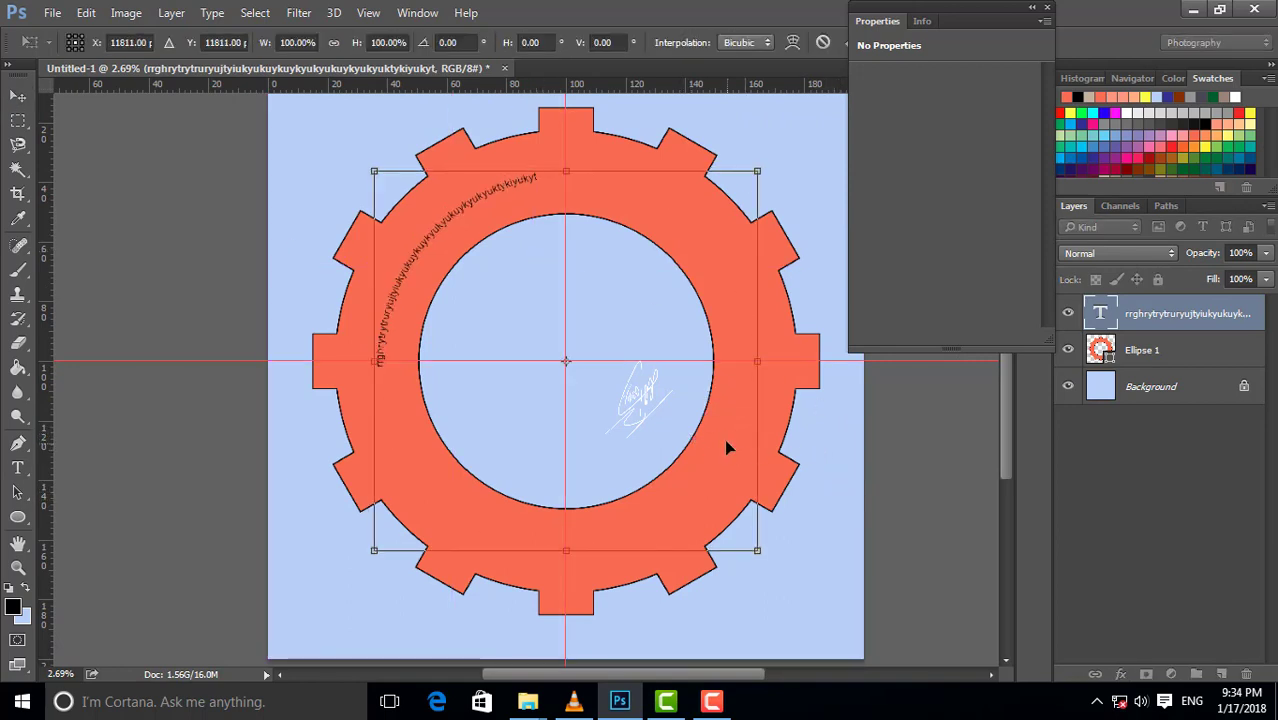
{"action": "right_click", "coordinate": [649, 393]}
{"action": "left_click", "coordinate": [703, 282]}
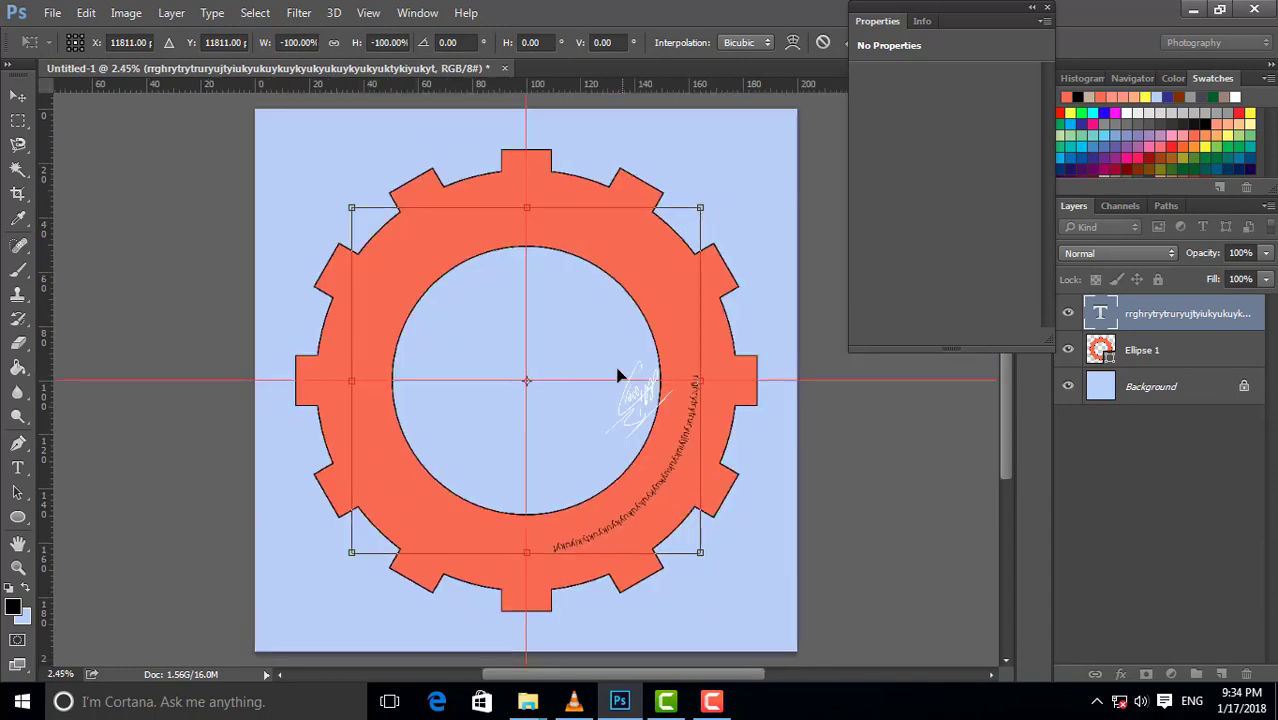
{"action": "scroll", "coordinate": [600, 355], "scroll_direction": "down", "scroll_amount": 1, "text": "alt"}
{"action": "key", "text": "ctrl+z"}
{"action": "key", "text": "Escape"}
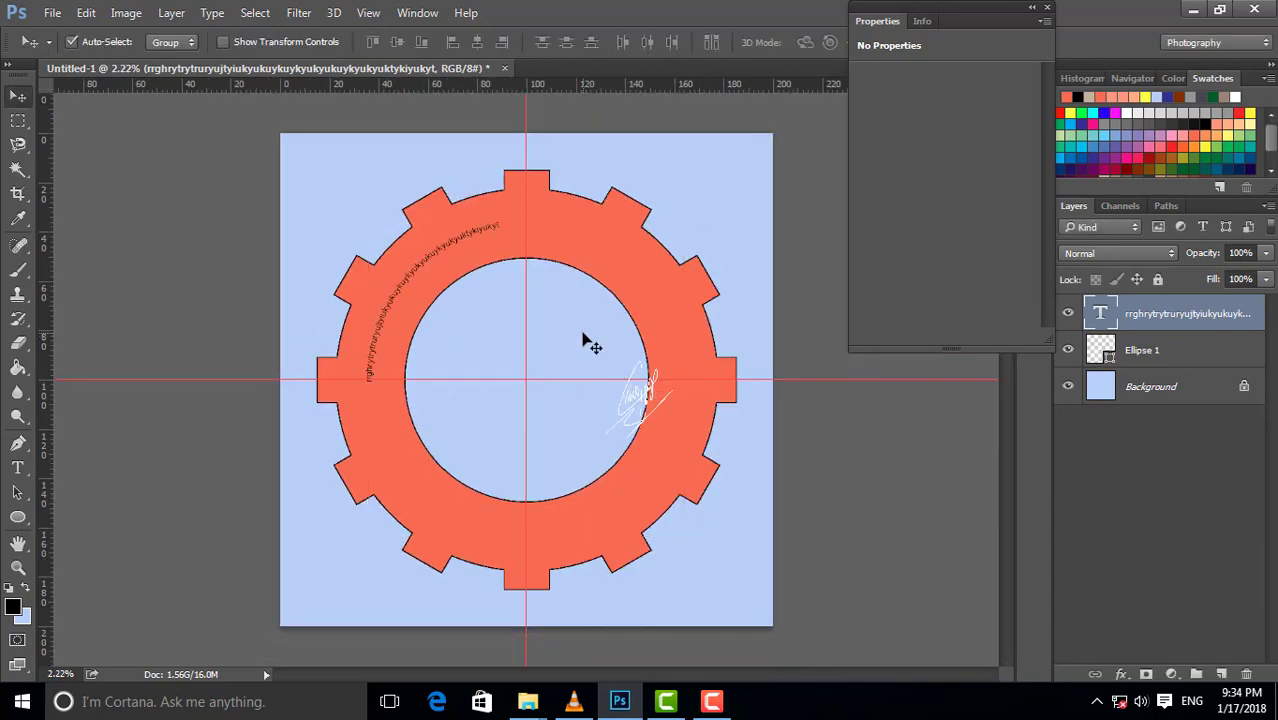
Retry rotating the text and commit it centred across the gear's top
{"action": "key", "text": "ctrl+t"}
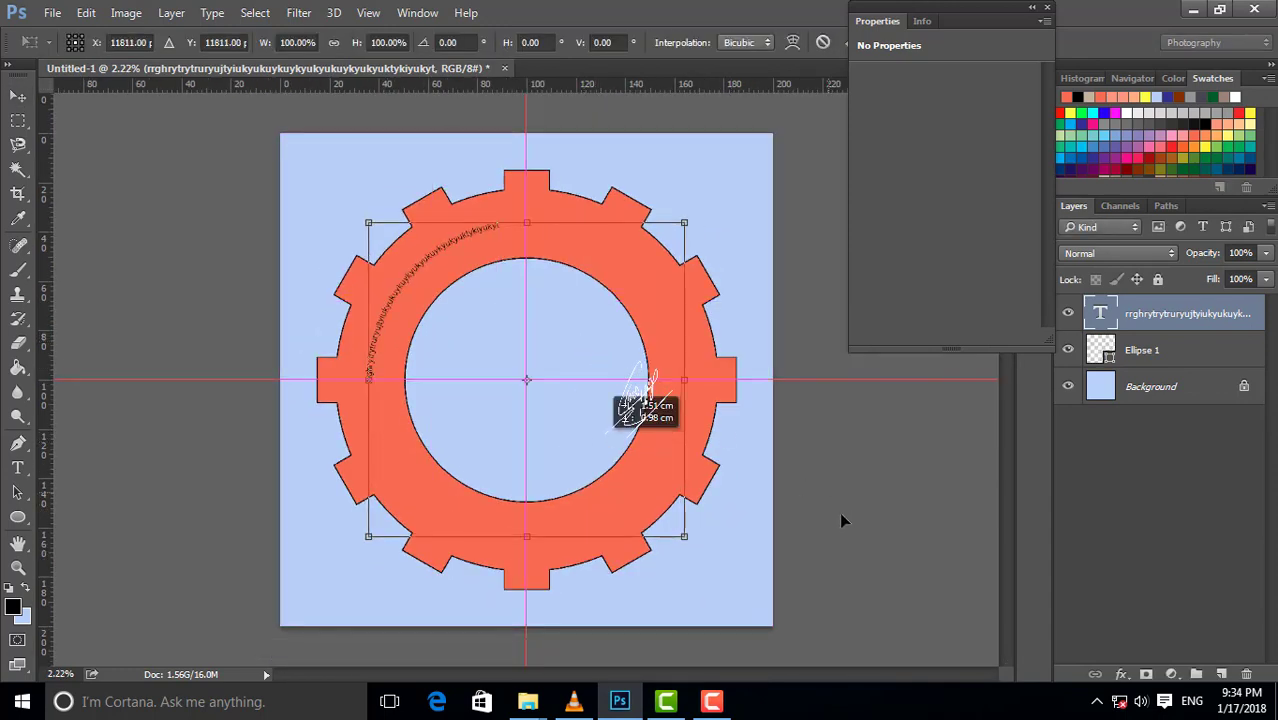
{"action": "mouse_move", "coordinate": [839, 512]}
{"action": "left_mouse_down"}
{"action": "mouse_move", "coordinate": [779, 462]}
{"action": "mouse_move", "coordinate": [694, 544]}
{"action": "left_mouse_up"}
{"action": "key", "text": "Escape"}
{"action": "key", "text": "ctrl+t"}
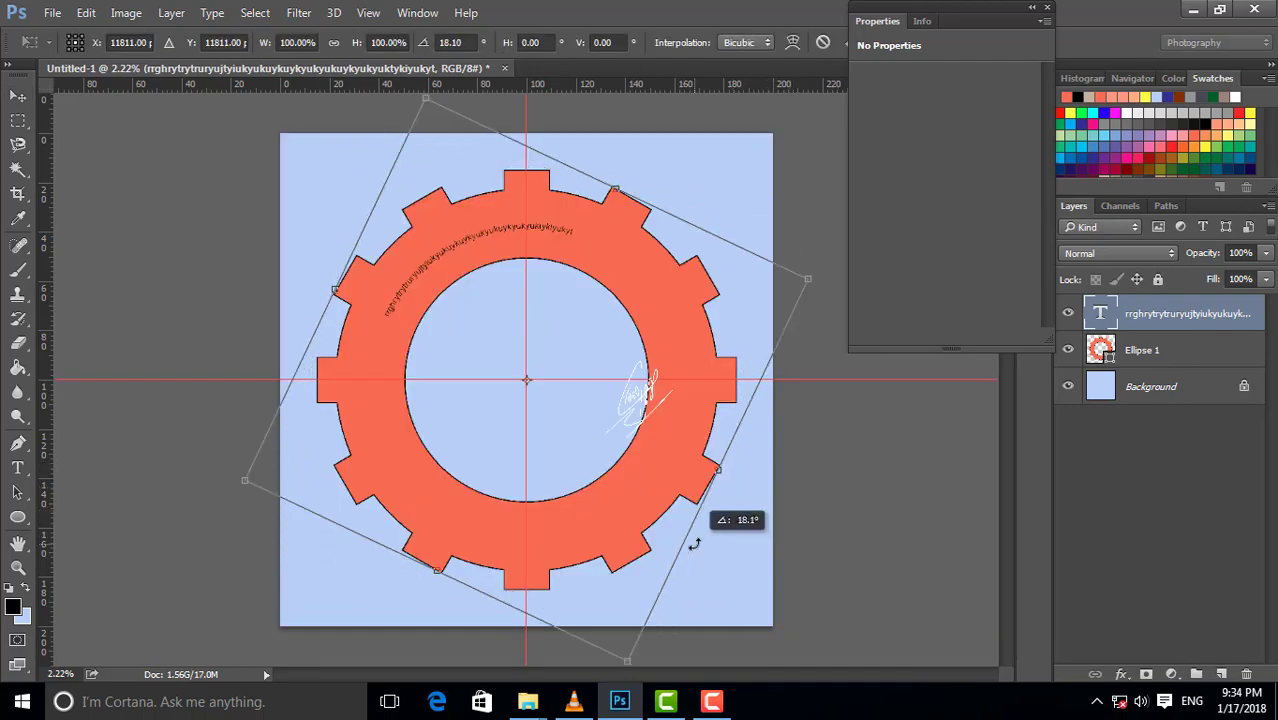
{"action": "key", "text": "Return"}
{"action": "scroll", "coordinate": [528, 237], "scroll_direction": "up", "scroll_amount": 5}
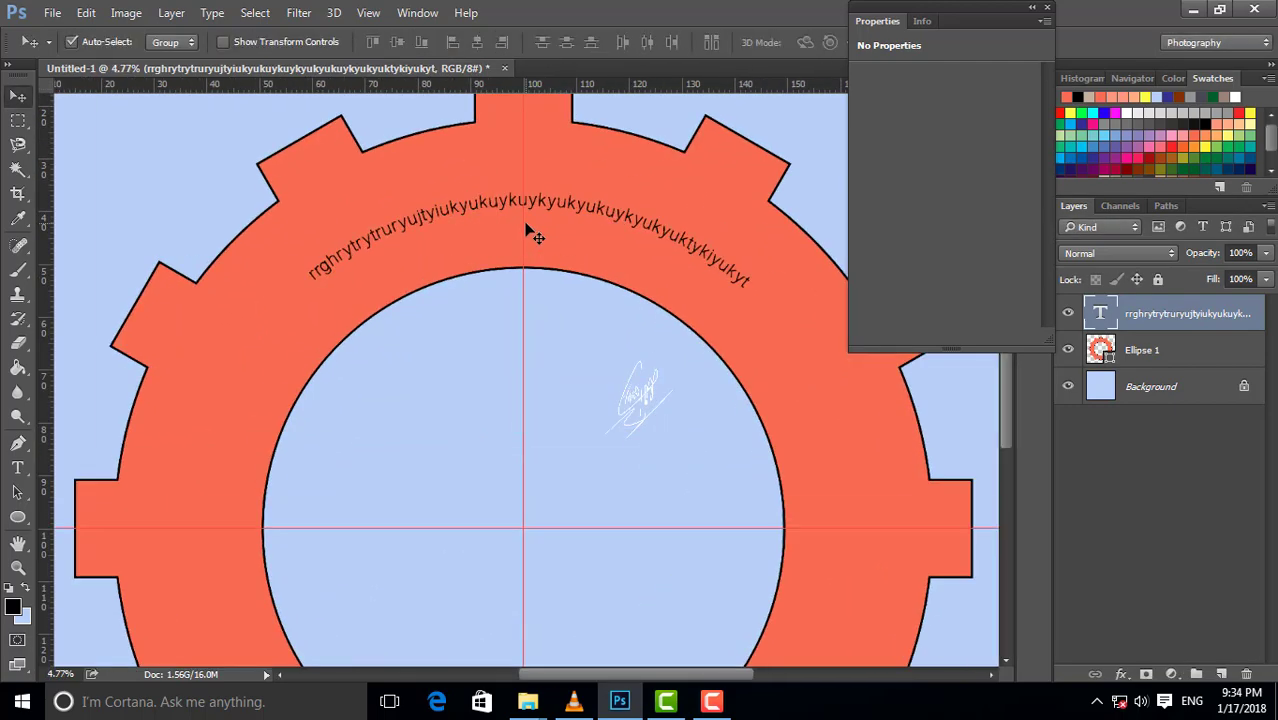
Enlarge the curved text to 200 pt and commit the edit
{"action": "scroll", "coordinate": [510, 212], "scroll_direction": "down", "scroll_amount": 3}
{"action": "scroll", "coordinate": [510, 212], "scroll_direction": "down", "scroll_amount": 2}
{"action": "key", "text": "t"}
{"action": "left_click", "coordinate": [515, 212]}
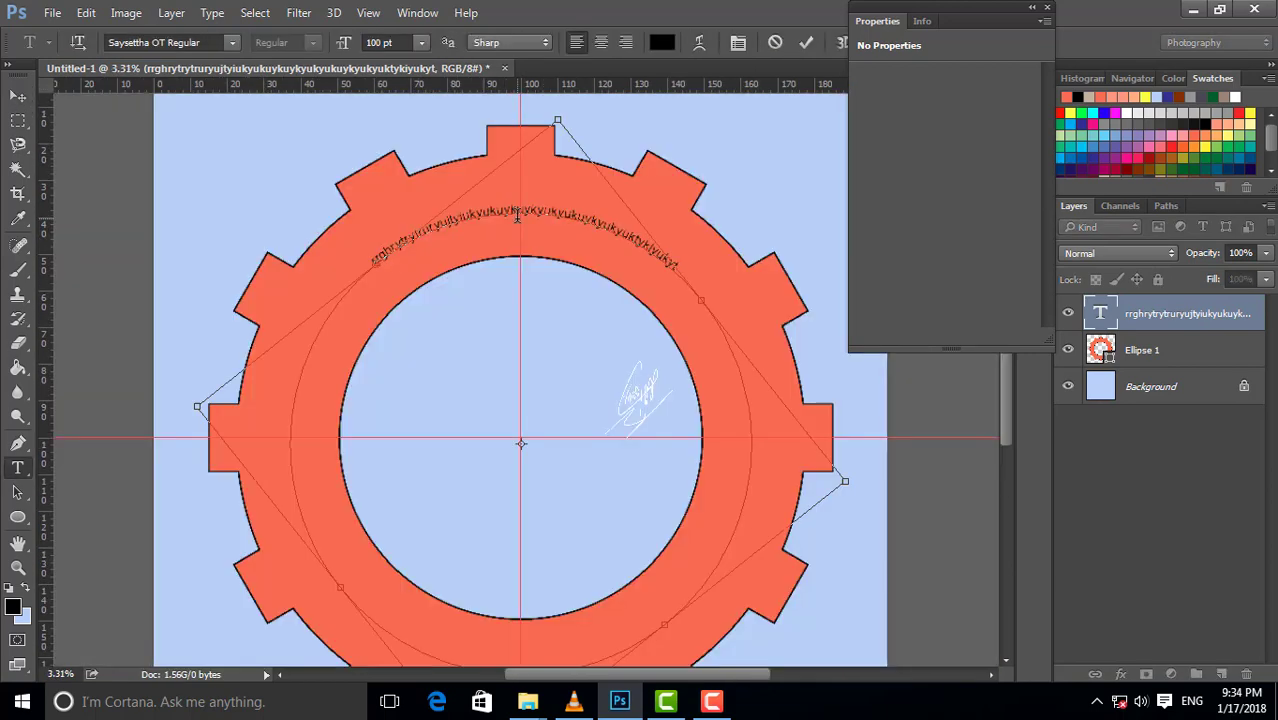
{"action": "key", "text": "ctrl+a"}
{"action": "left_click", "coordinate": [385, 42]}
{"action": "type", "text": "200"}
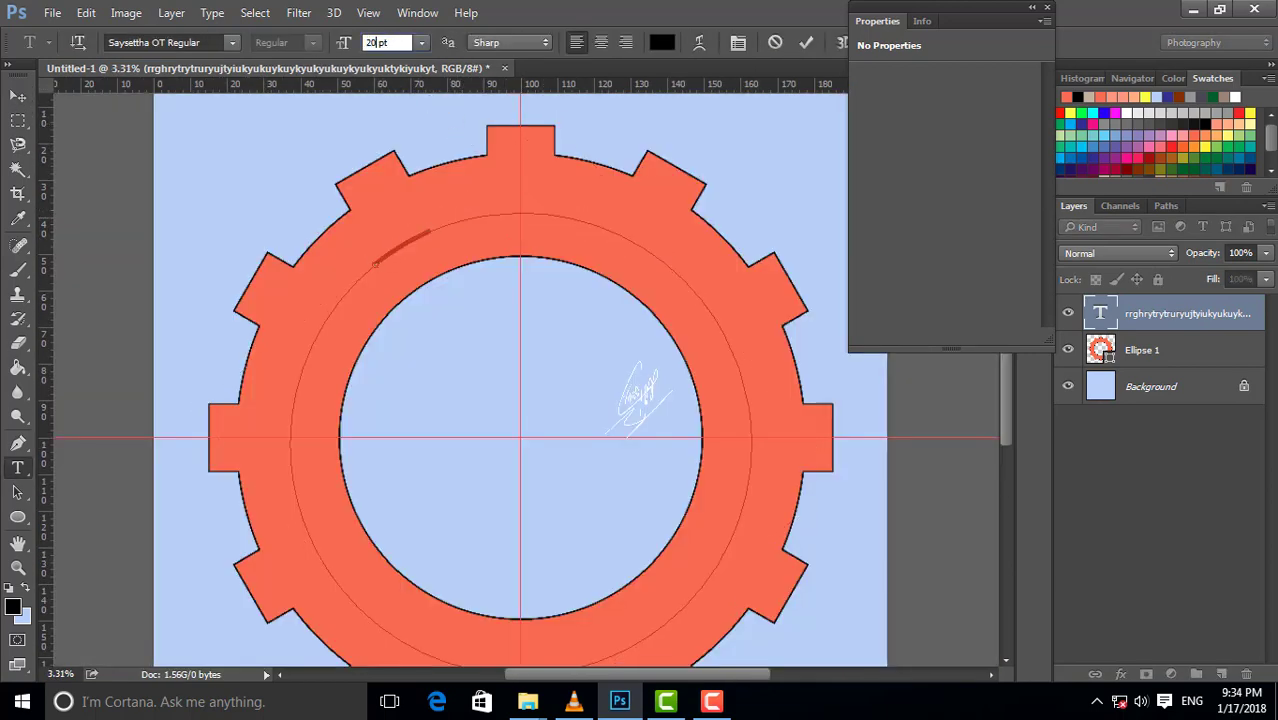
{"action": "key", "text": "Return"}
{"action": "left_click", "coordinate": [17, 95]}
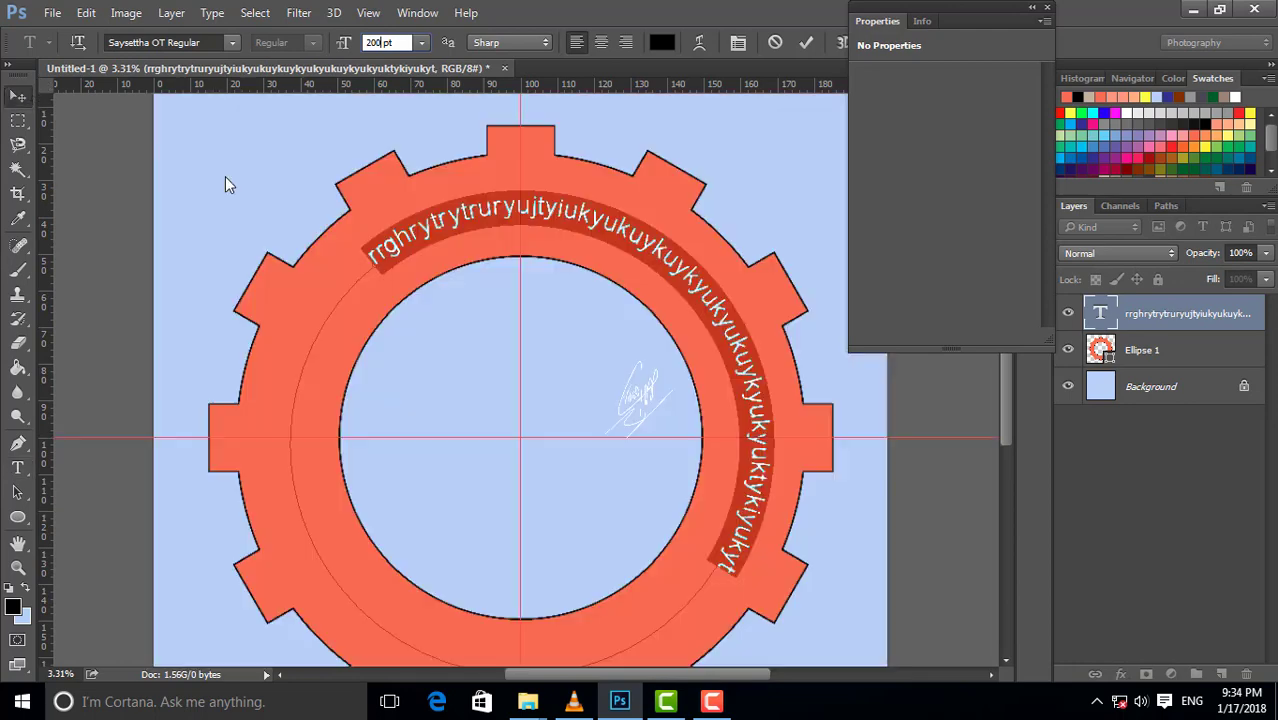
{"action": "scroll", "coordinate": [583, 290], "scroll_direction": "down", "scroll_amount": 3}
Rotate the arched text layer about -22° so it sweeps centred over the gear's top
{"action": "key", "text": "ctrl+t"}
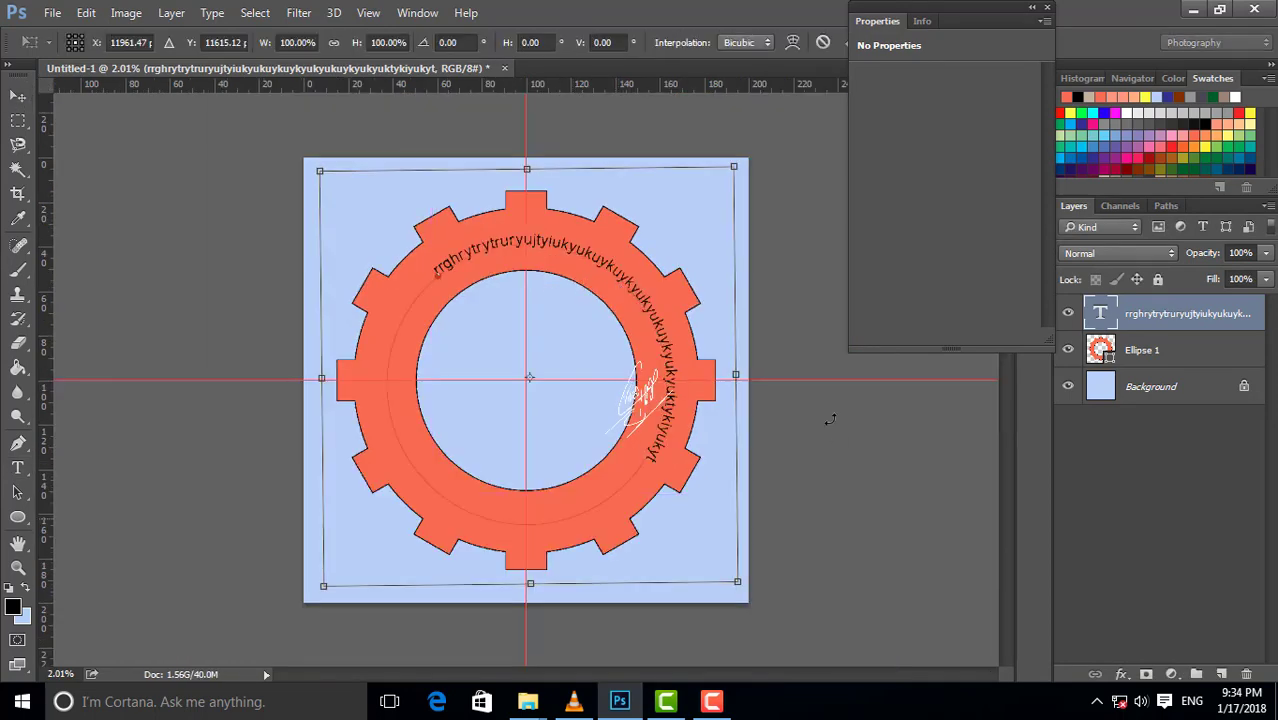
{"action": "left_click_drag", "start_coordinate": [830, 420], "coordinate": [817, 457]}
{"action": "key", "text": "Escape"}
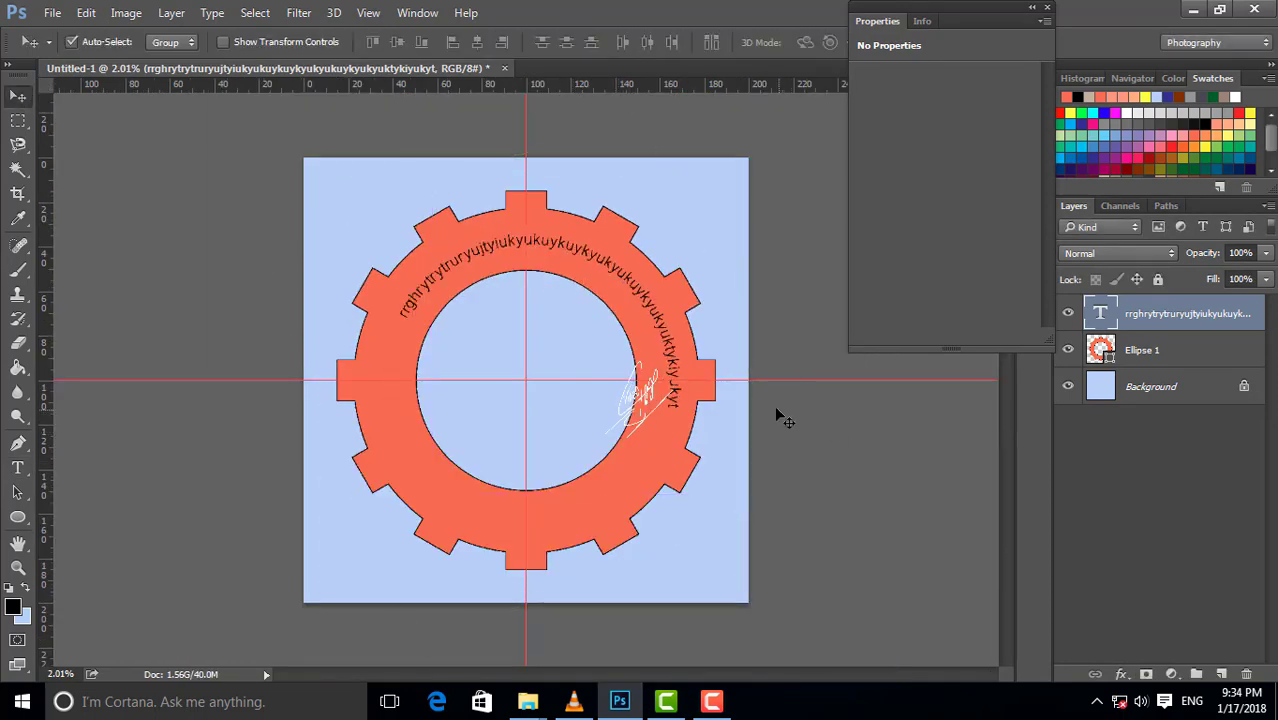
{"action": "key", "text": "ctrl+t"}
{"action": "left_click_drag", "start_coordinate": [807, 465], "coordinate": [683, 472]}
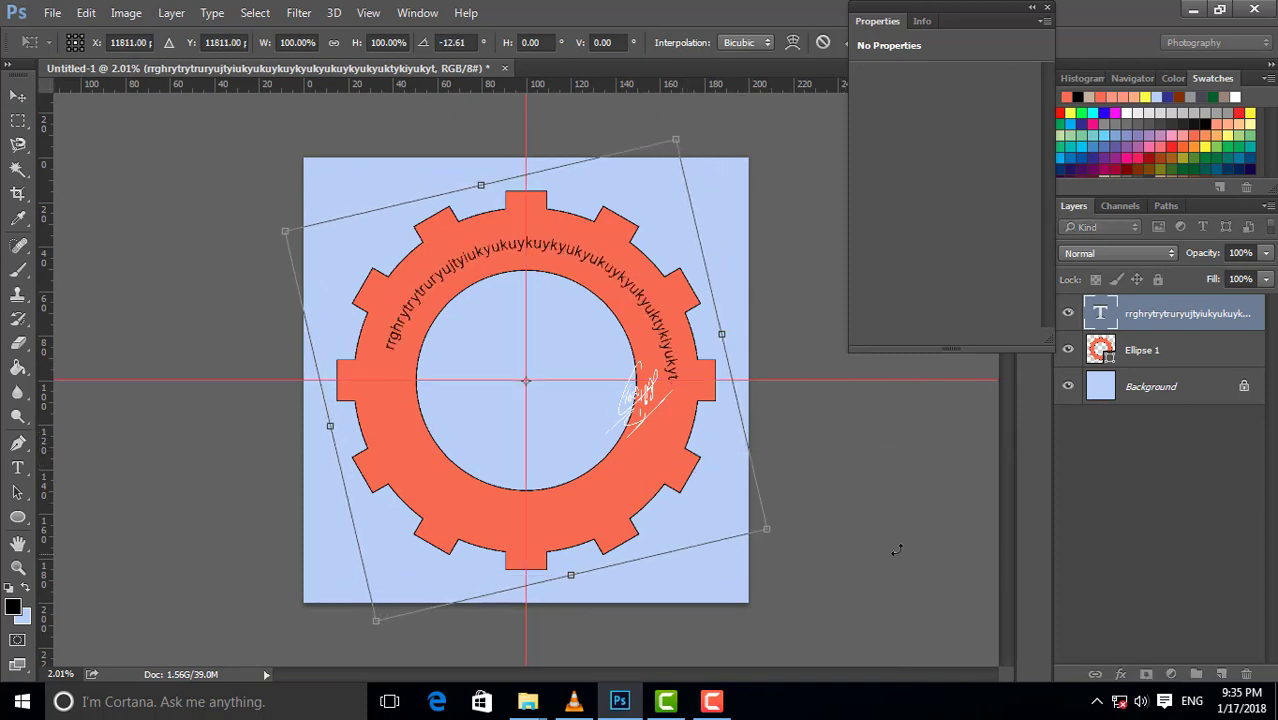
{"action": "left_click_drag", "start_coordinate": [797, 525], "coordinate": [895, 540]}
{"action": "key", "text": "Return"}
{"action": "scroll", "coordinate": [603, 277], "scroll_direction": "up", "scroll_amount": 1}
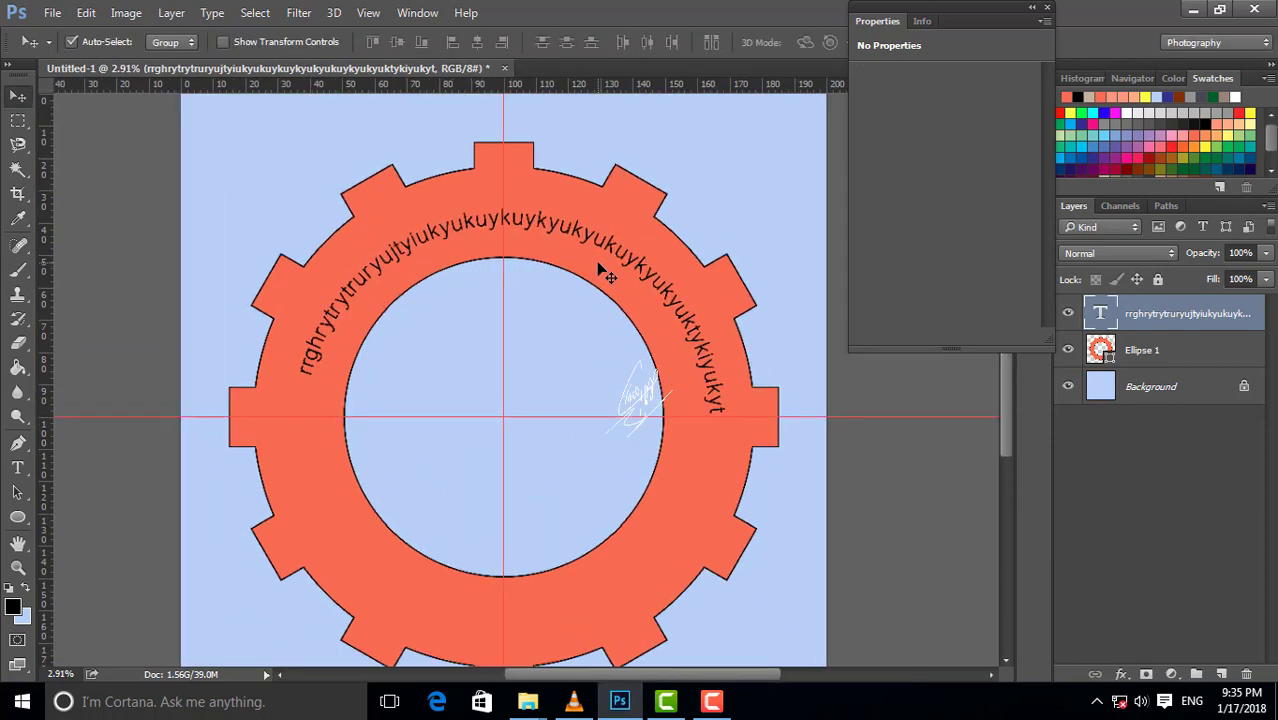
{"action": "scroll", "coordinate": [595, 279], "scroll_direction": "down", "scroll_amount": 2}
{"action": "scroll", "coordinate": [588, 278], "scroll_direction": "up", "scroll_amount": 1}
{"action": "scroll", "coordinate": [700, 330], "scroll_direction": "down", "scroll_amount": 1}
Resample the image to 1000 × 1000 pixels, after one cancelled attempt, and fit it on screen
{"action": "left_click", "coordinate": [1123, 390]}
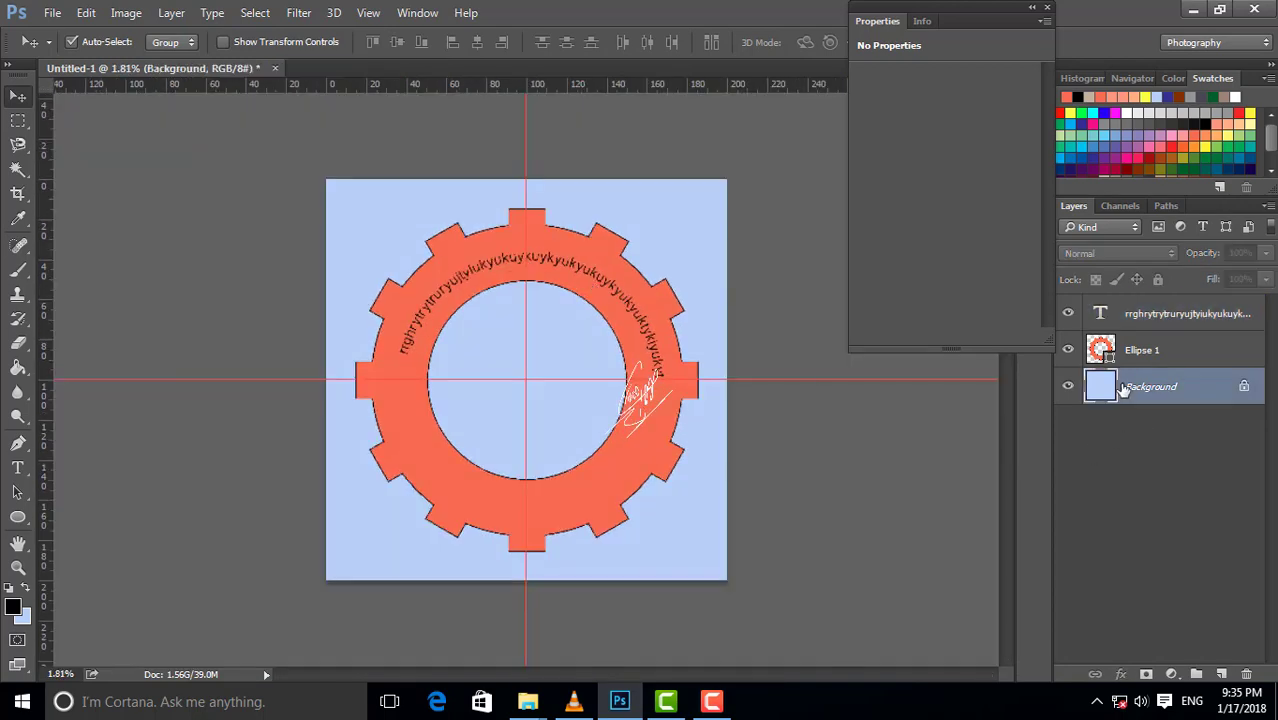
{"action": "key", "text": "ctrl+alt+i"}
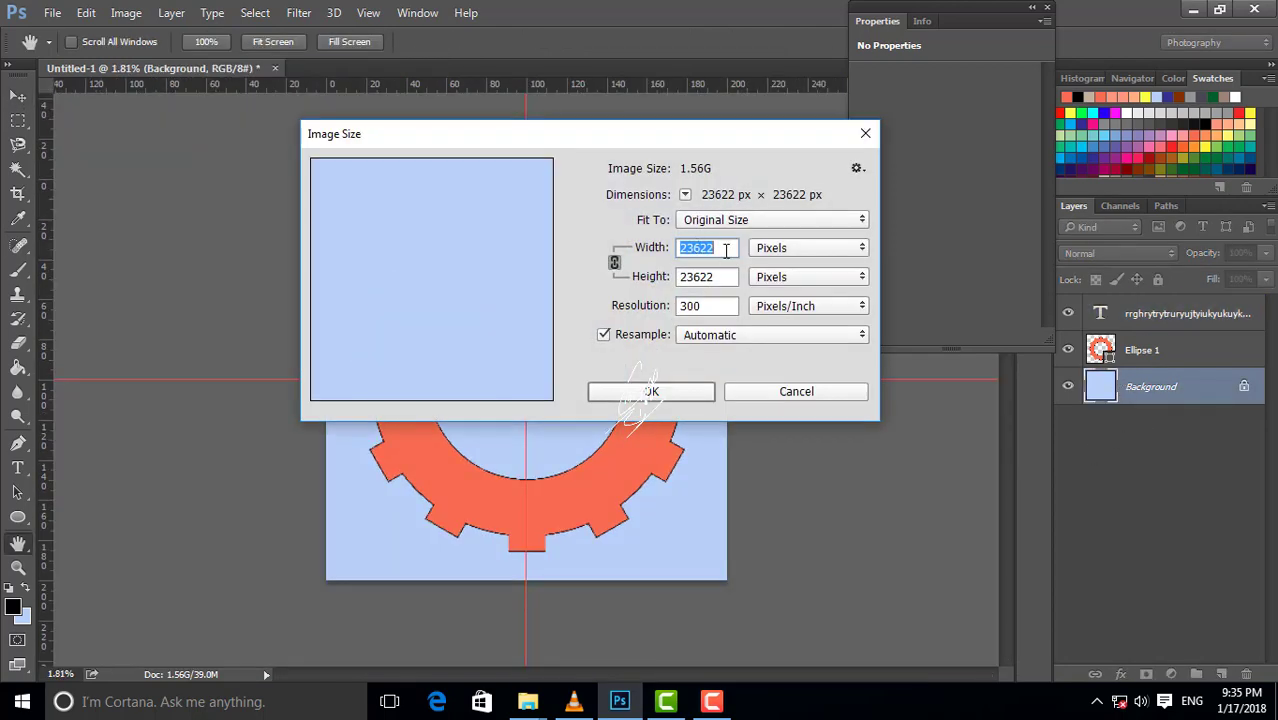
{"action": "type", "text": "2"}
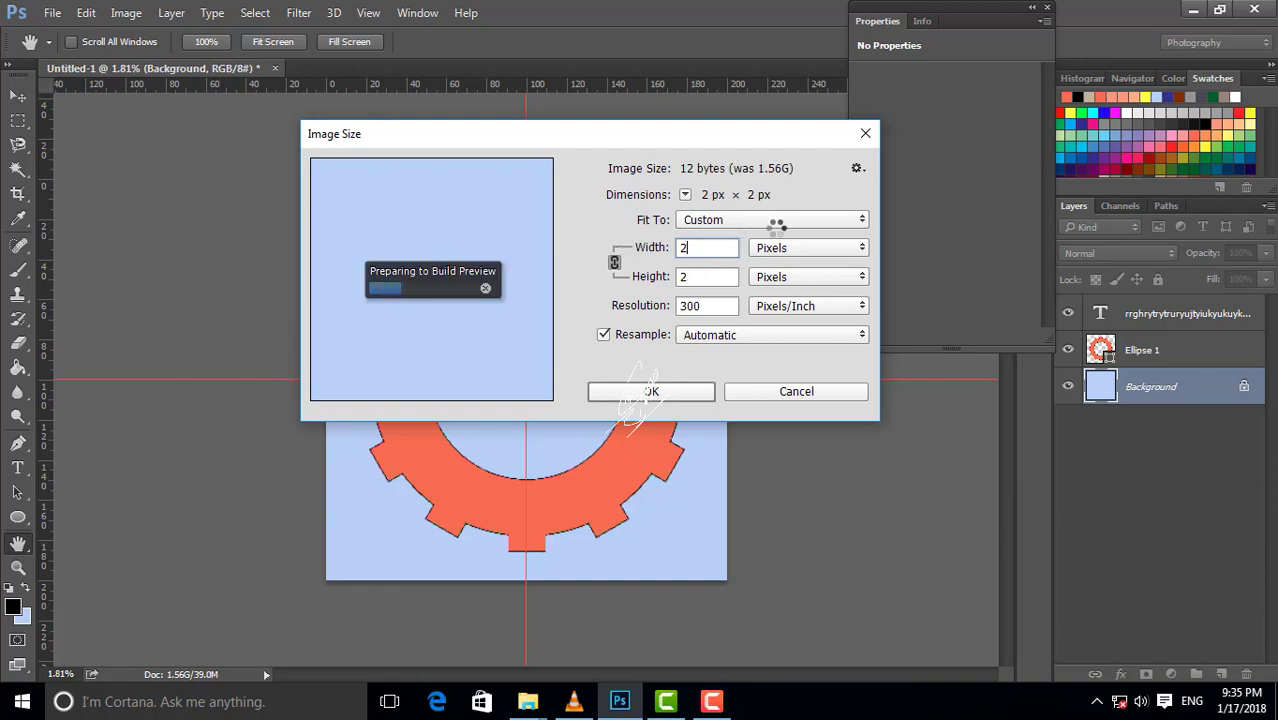
{"action": "type", "text": "00"}
{"action": "left_click", "coordinate": [865, 133]}
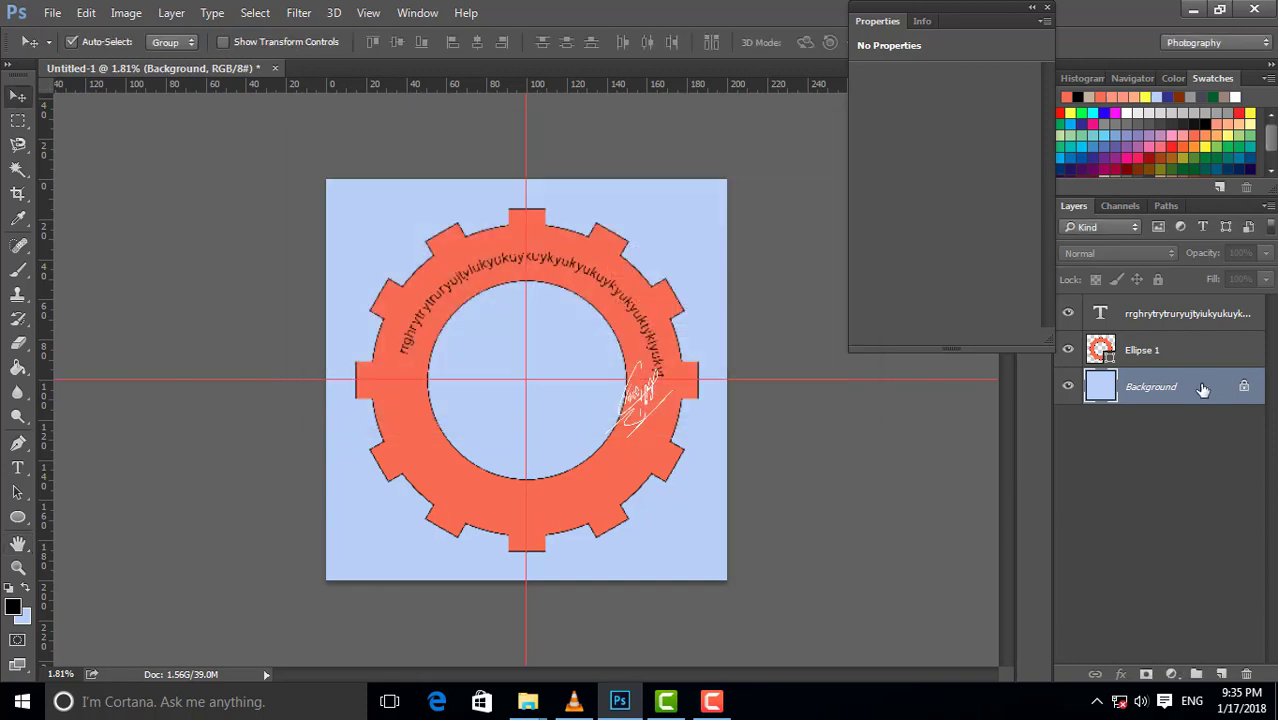
{"action": "key", "text": "c"}
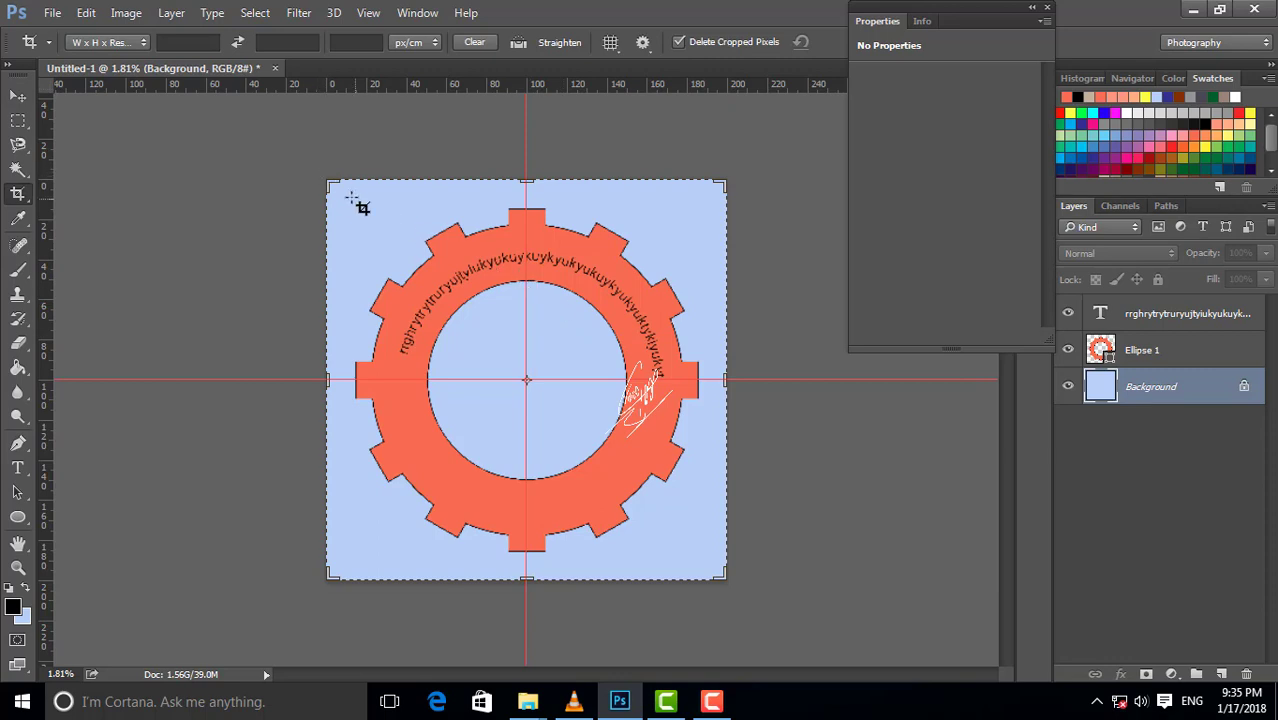
{"action": "key", "text": "ctrl+alt+i"}
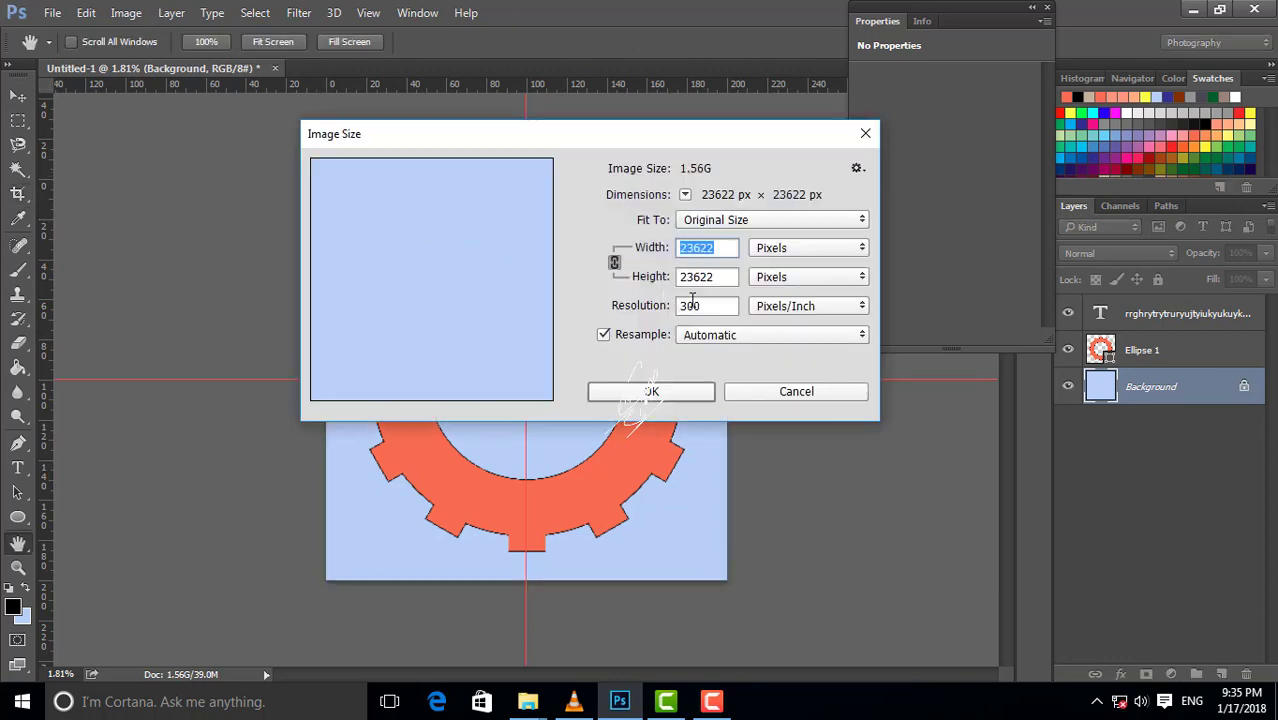
{"action": "type", "text": "1"}
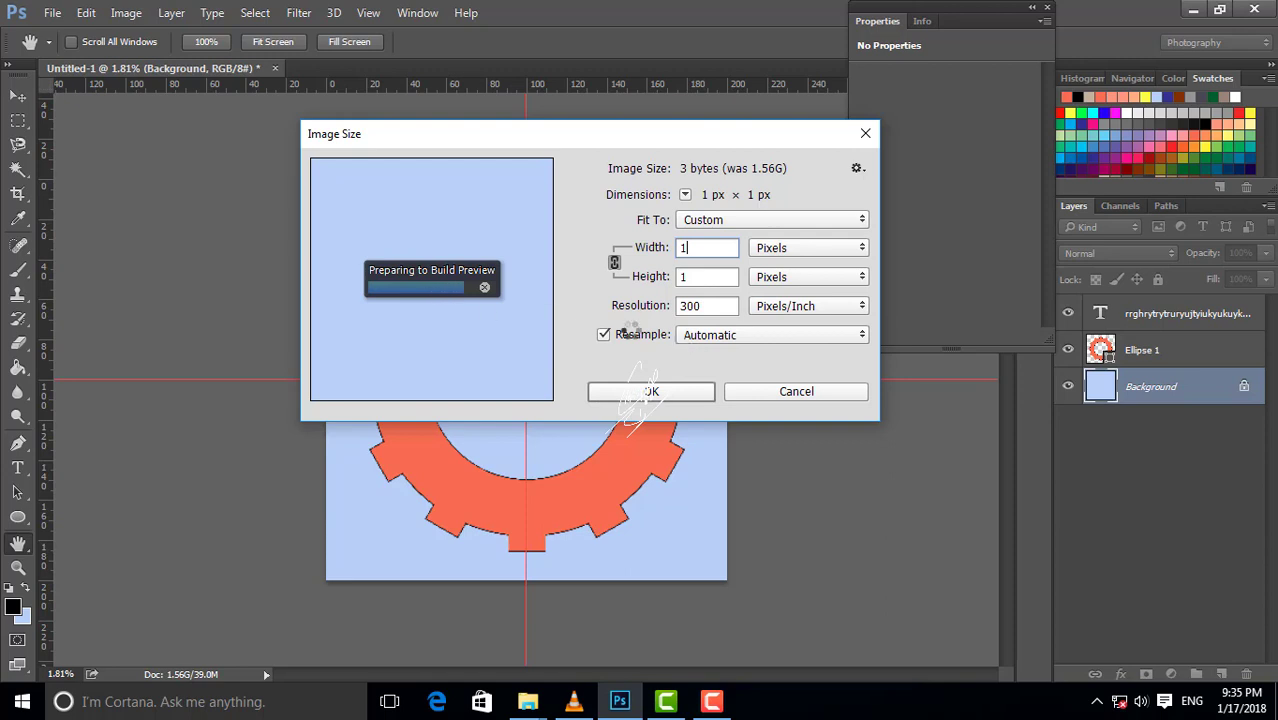
{"action": "type", "text": "000"}
{"action": "left_click", "coordinate": [650, 391]}
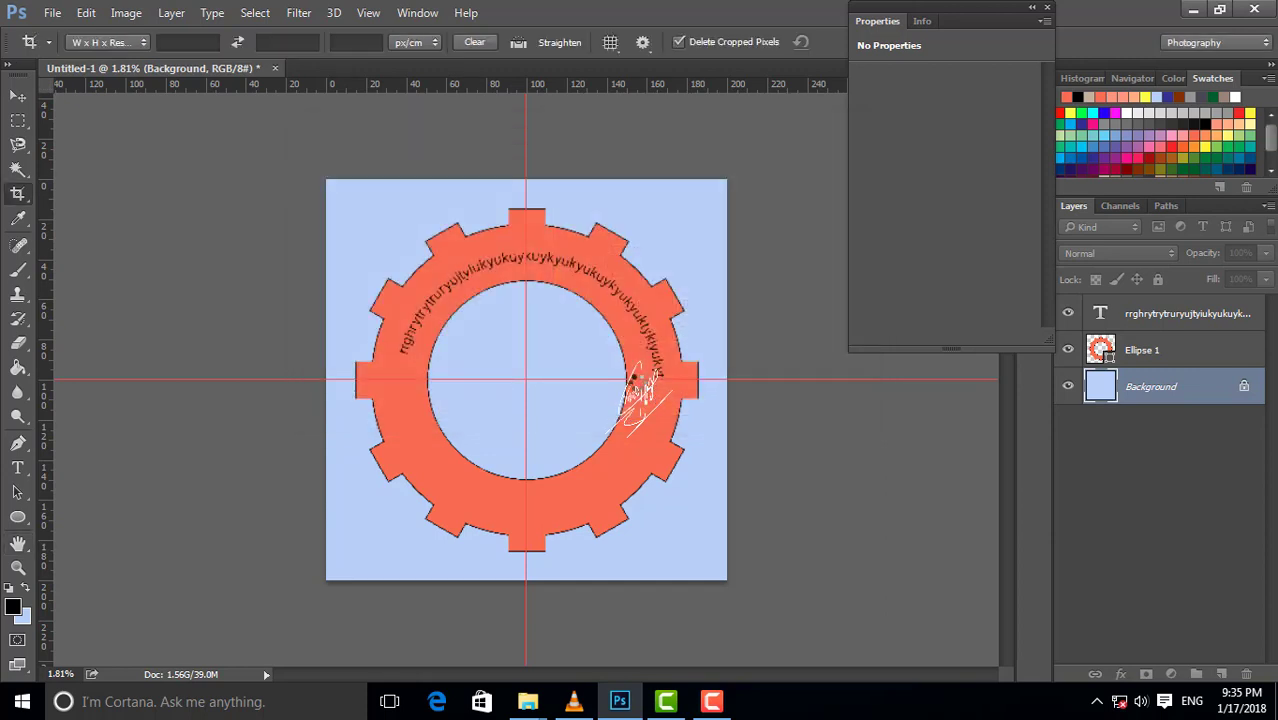
{"action": "key", "text": "ctrl+0"}
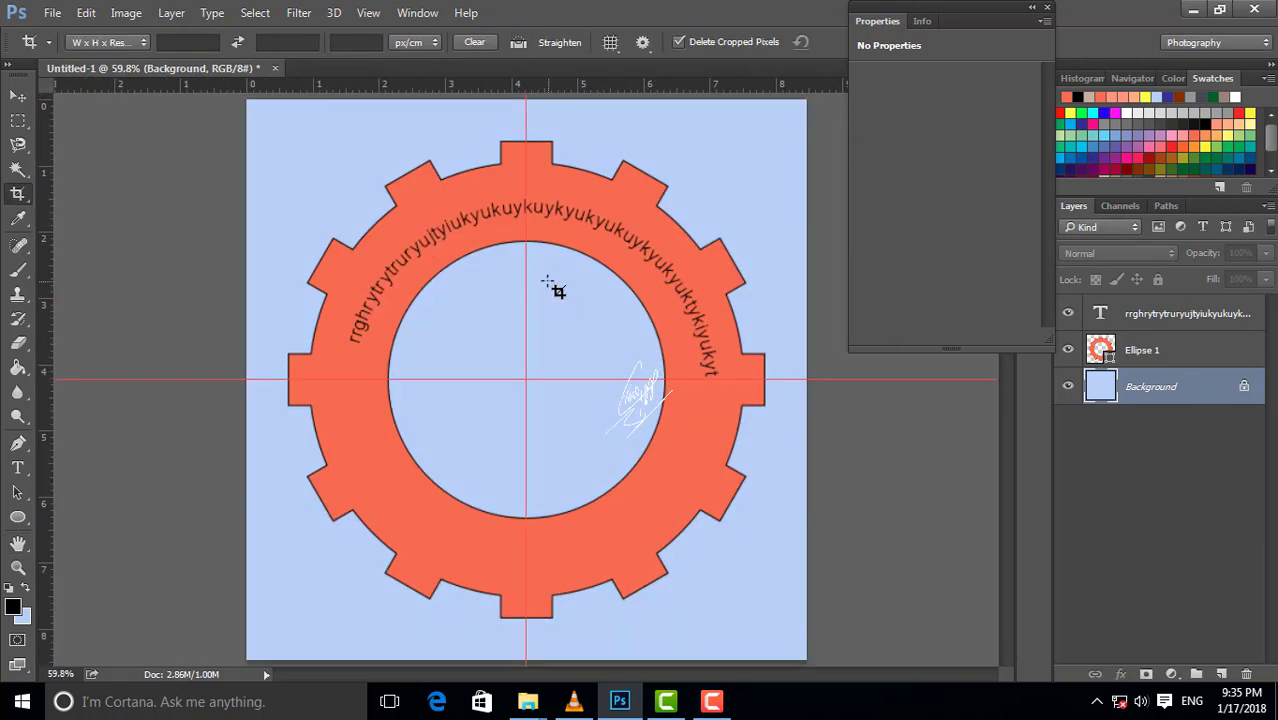
Hide the blue Background layer so the canvas shows transparent
{"action": "left_click", "coordinate": [1112, 352]}
{"action": "scroll", "coordinate": [516, 283], "scroll_direction": "up", "scroll_amount": 1}
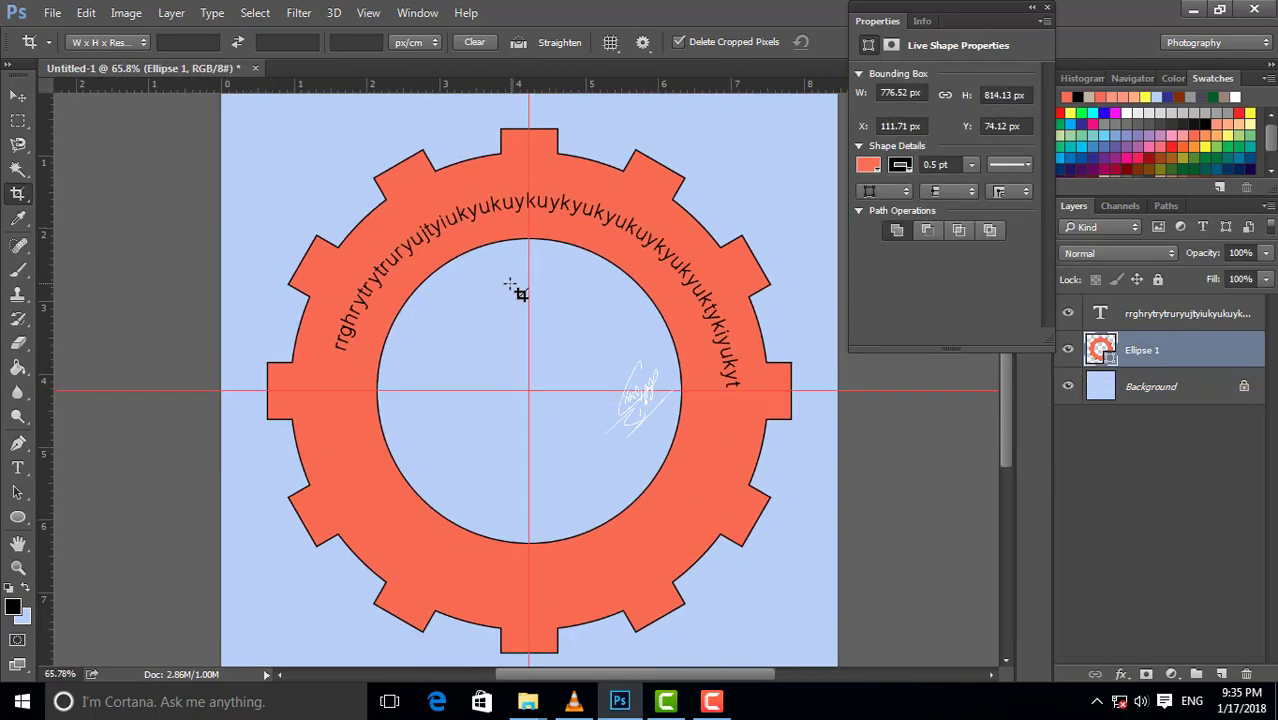
{"action": "scroll", "coordinate": [505, 289], "scroll_direction": "down", "scroll_amount": 1}
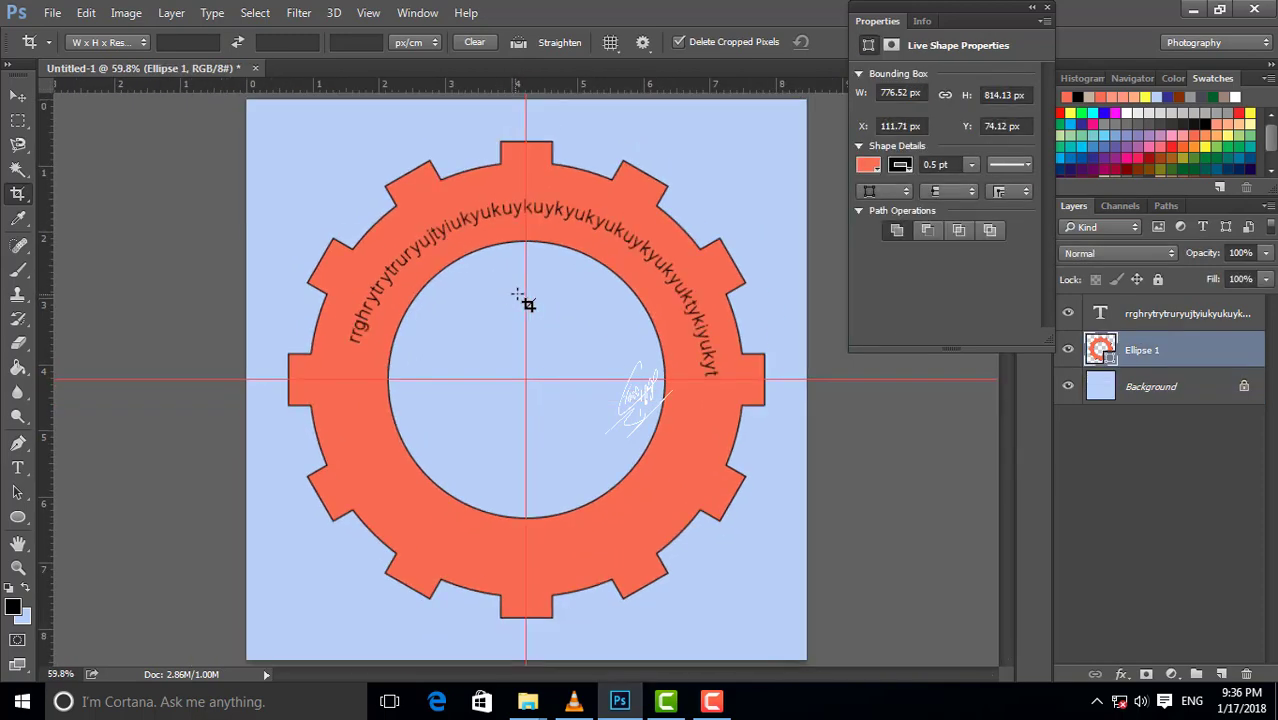
{"action": "left_click", "coordinate": [1082, 400]}
{"action": "scroll", "coordinate": [508, 314], "scroll_direction": "down", "scroll_amount": 1}
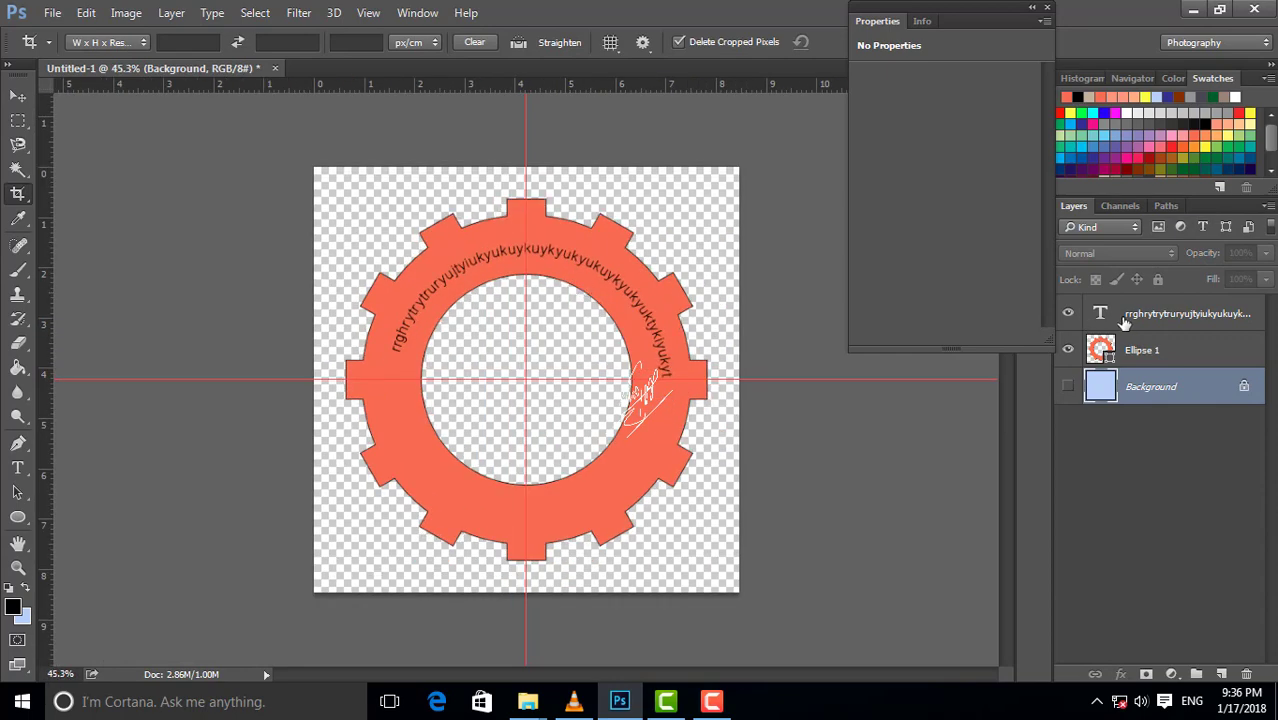
Merge the text layer and the Ellipse 1 gear layer into one layer
{"action": "left_click", "coordinate": [1125, 318]}
{"action": "left_click", "coordinate": [1130, 348], "text": "shift"}
{"action": "key", "text": "ctrl+e"}
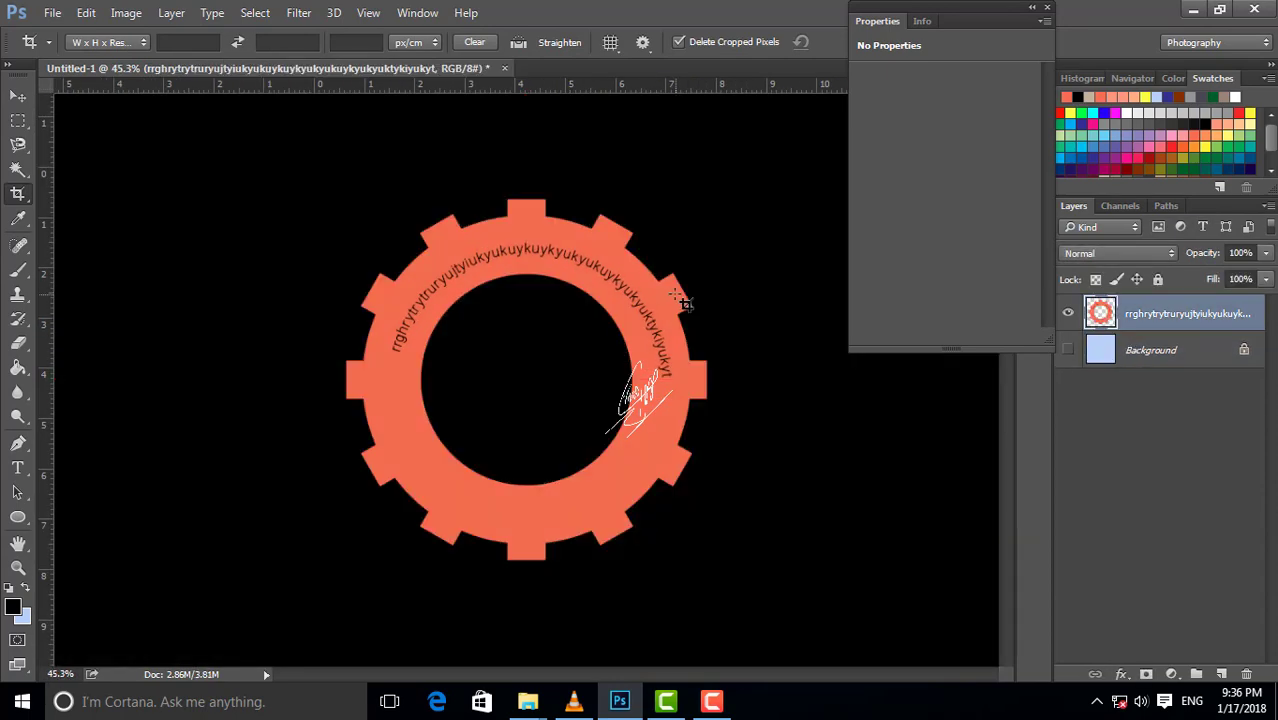
{"action": "scroll", "coordinate": [670, 295], "scroll_direction": "down", "scroll_amount": 1}
Save a PNG copy named LOGO on the Desktop, accept the PNG options, and close the document
{"action": "key", "text": "ctrl+shift+s"}
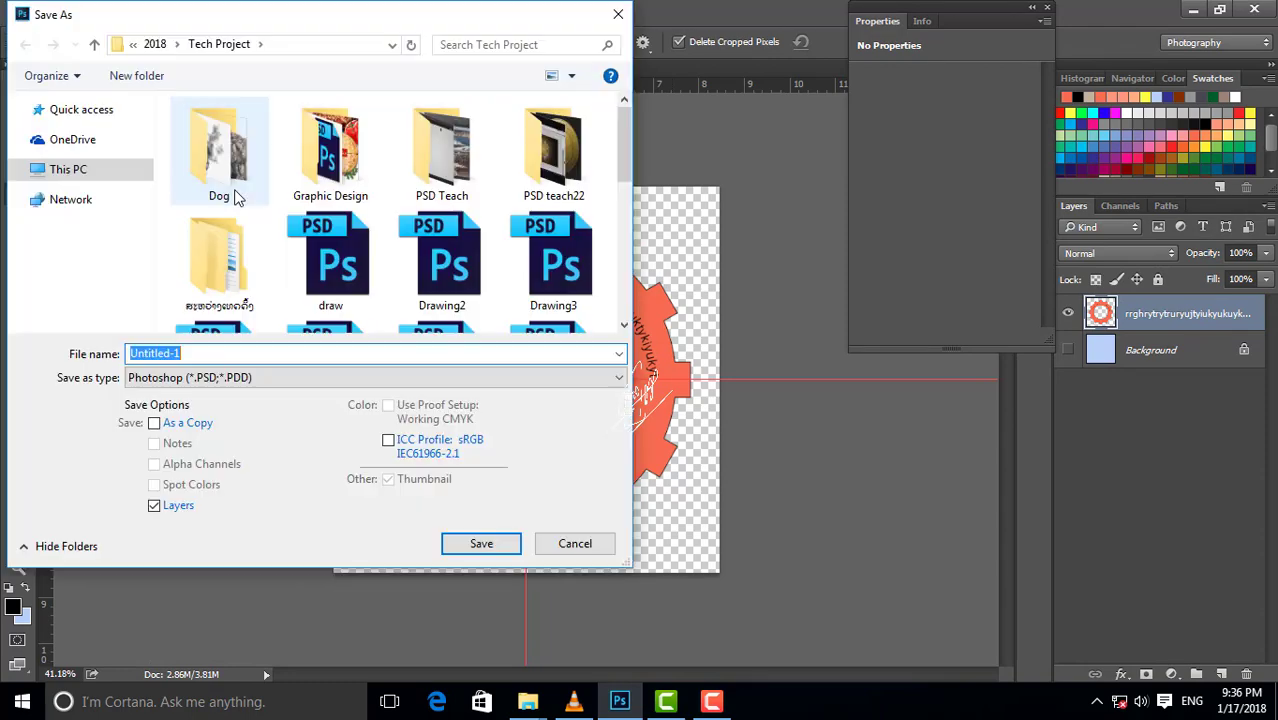
{"action": "left_click", "coordinate": [68, 171]}
{"action": "scroll", "coordinate": [113, 198], "scroll_direction": "up", "scroll_amount": 2}
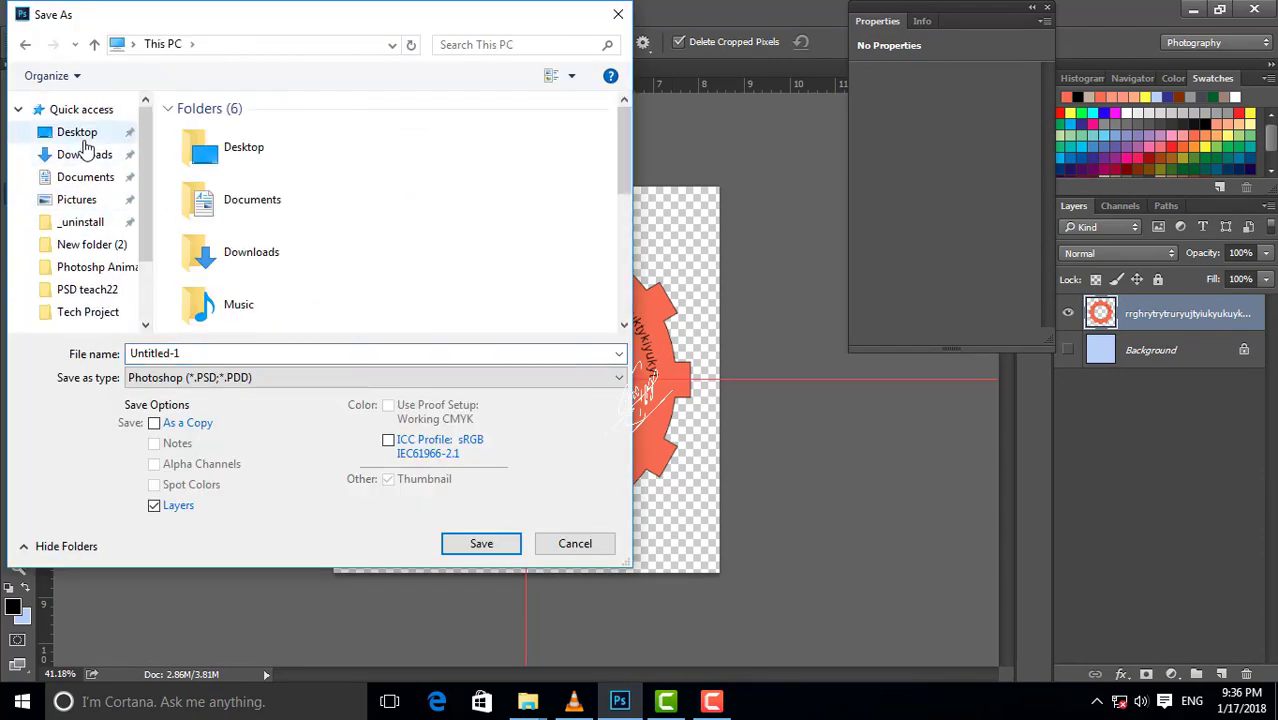
{"action": "left_click", "coordinate": [75, 131]}
{"action": "type", "text": "LOGO"}
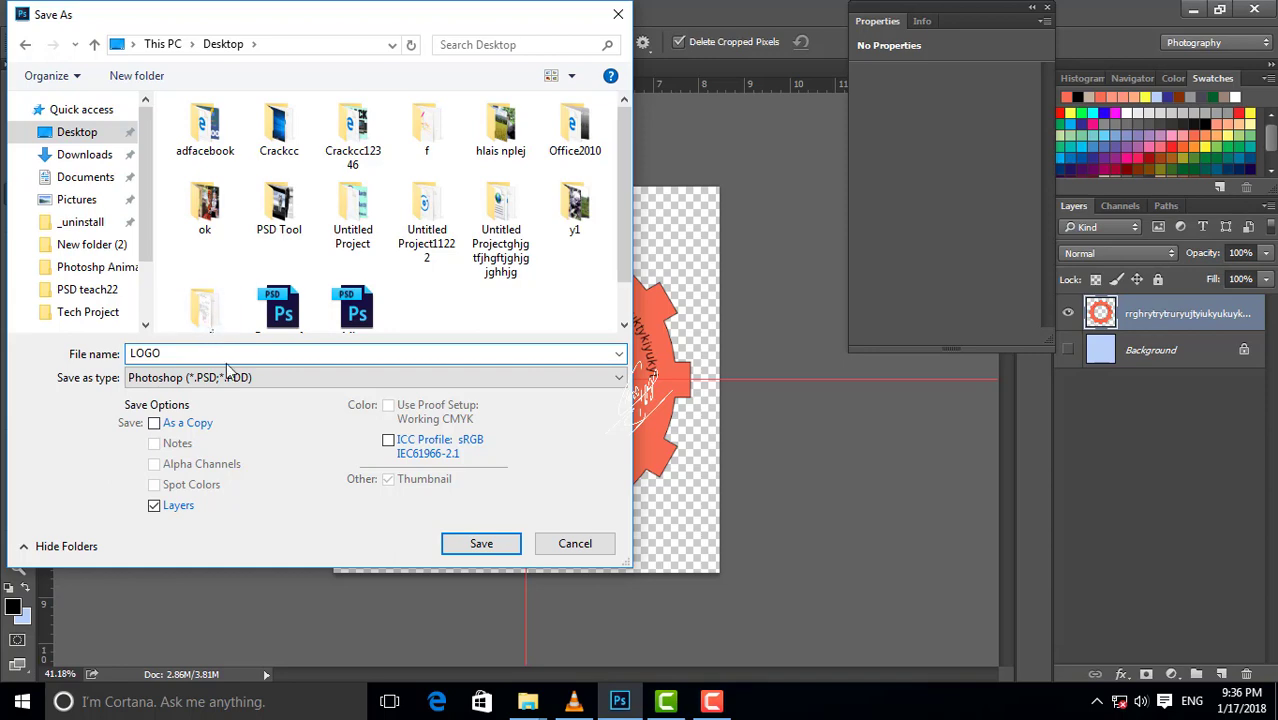
{"action": "left_click", "coordinate": [230, 377]}
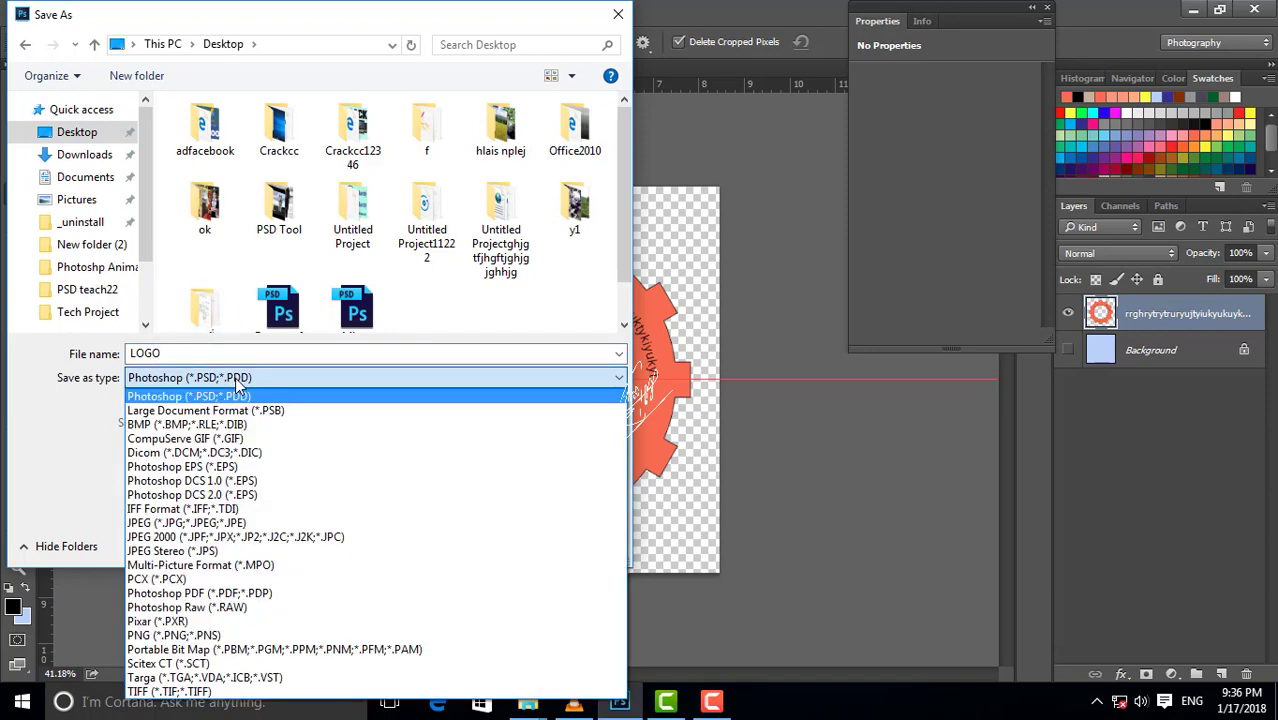
{"action": "left_click", "coordinate": [215, 636]}
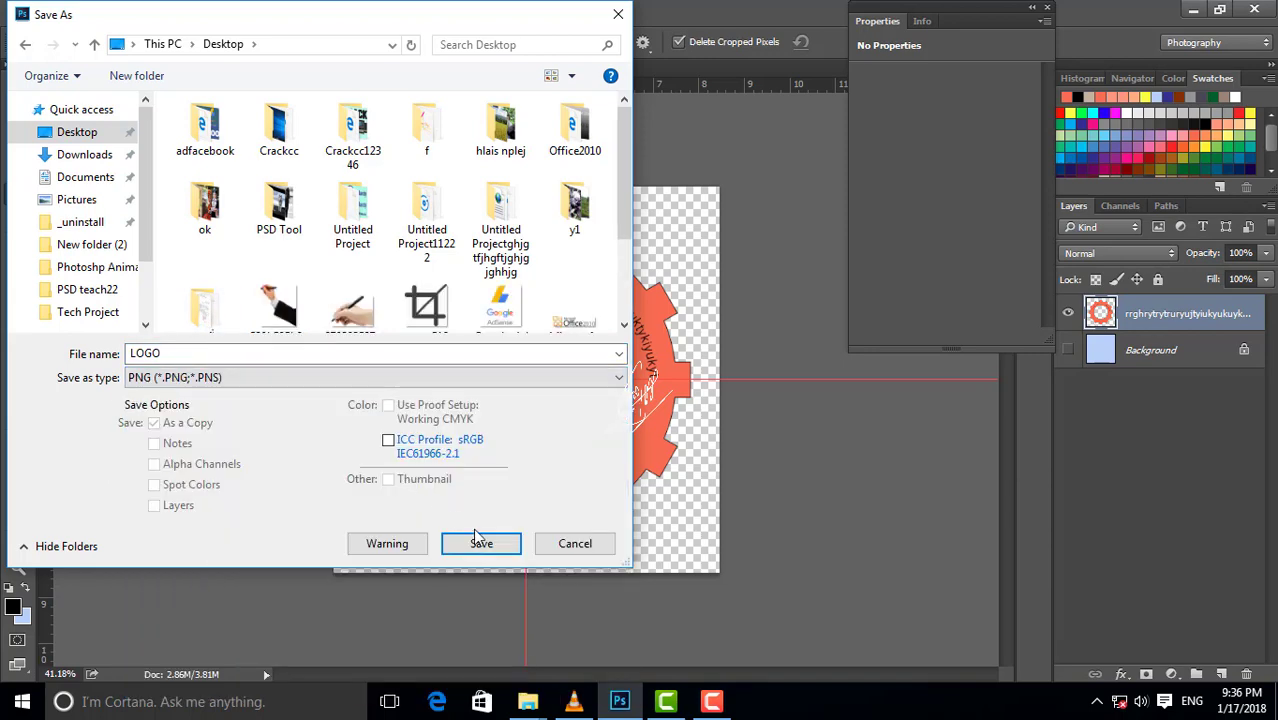
{"action": "left_click", "coordinate": [483, 540]}
{"action": "left_click", "coordinate": [676, 220]}
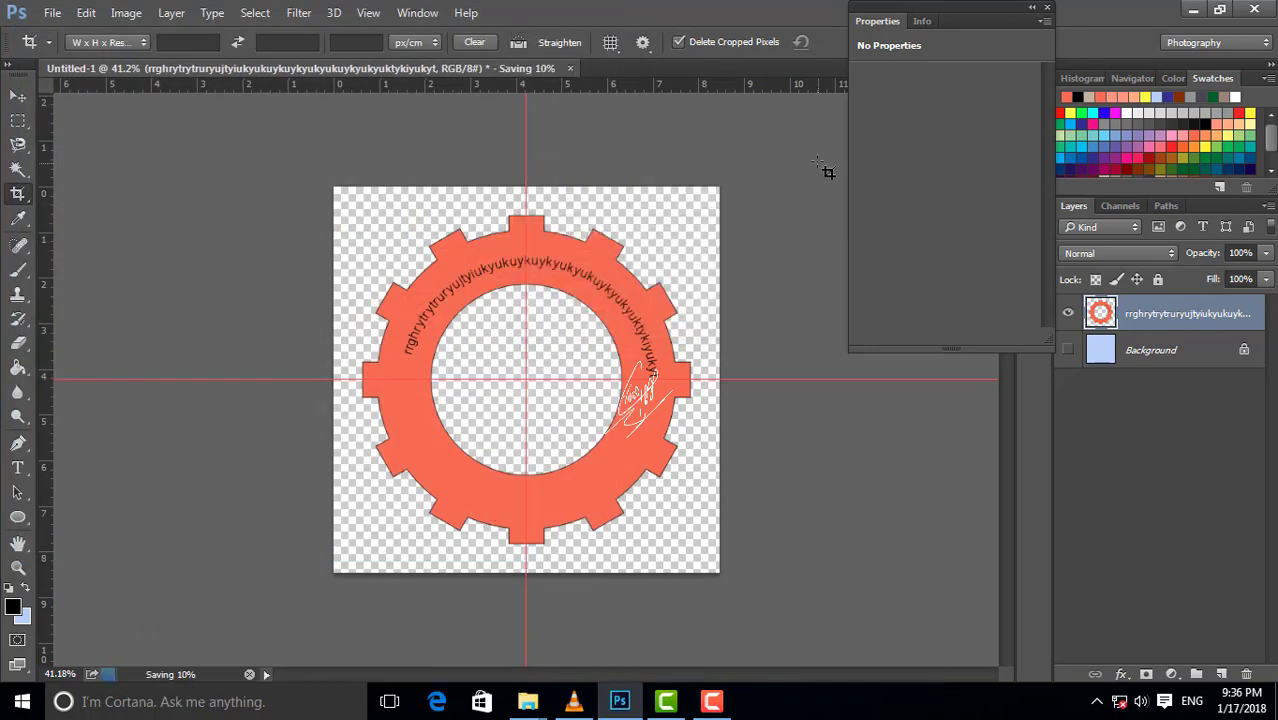
{"action": "left_click", "coordinate": [505, 69]}
Close Photoshop without saving the layered file, preview LOGO.png in Photos, then refresh the desktop
{"action": "left_click", "coordinate": [645, 266]}
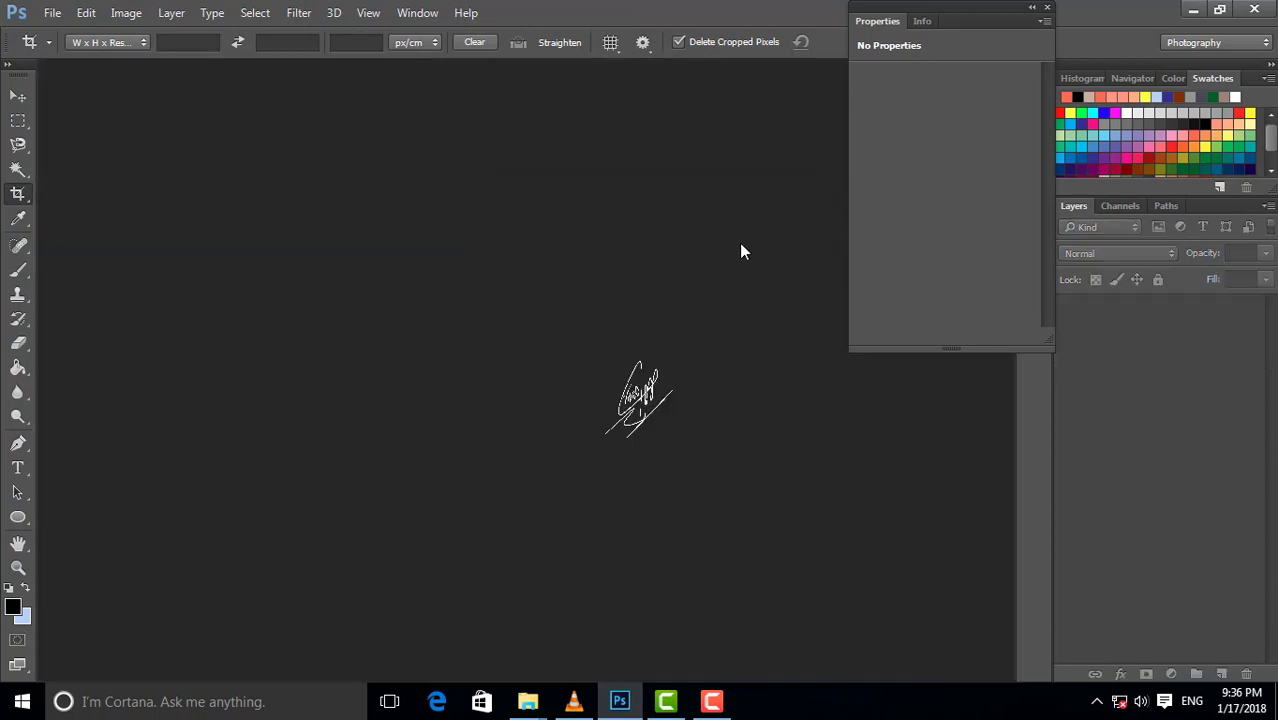
{"action": "left_click", "coordinate": [1253, 10]}
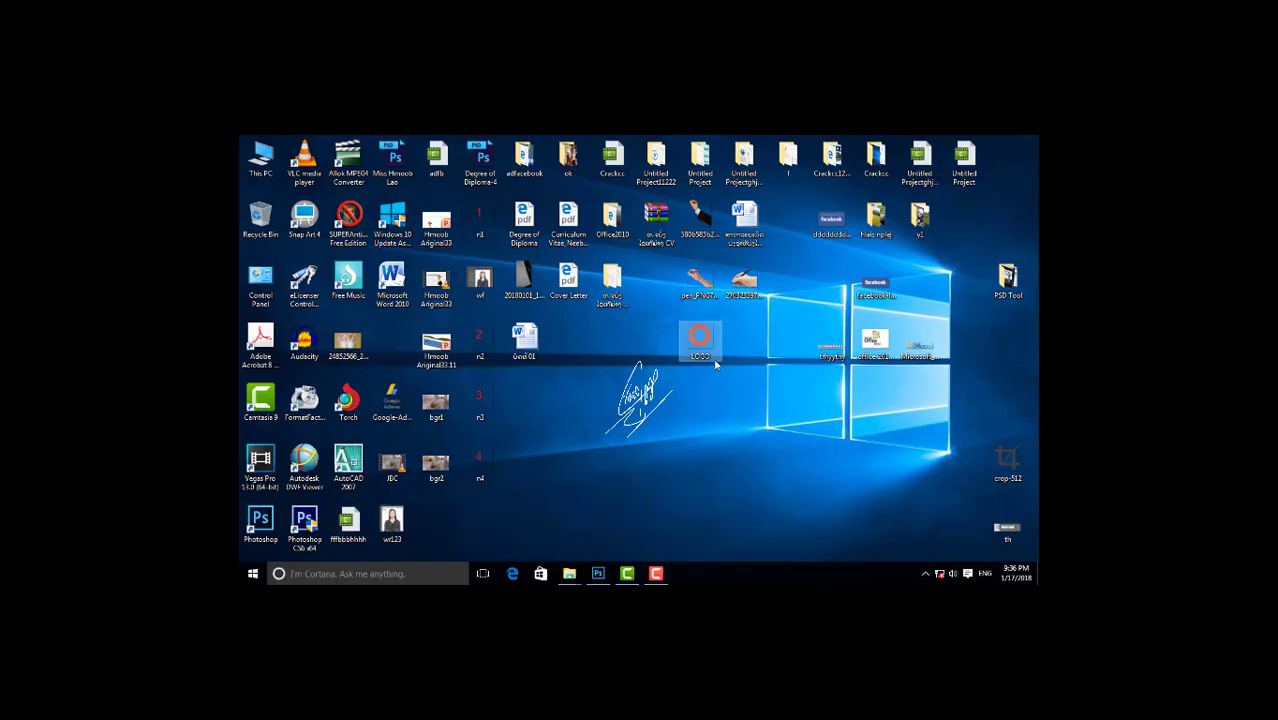
{"action": "double_click", "coordinate": [700, 340]}
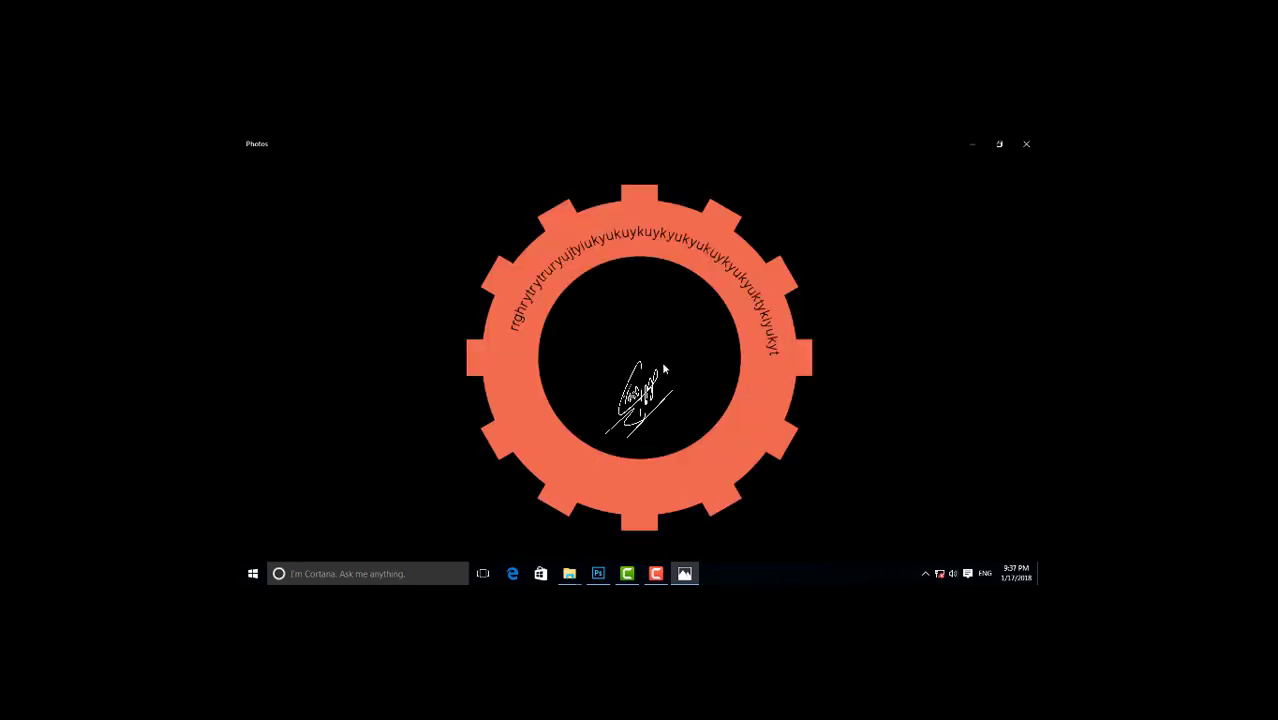
{"action": "left_click", "coordinate": [1026, 143]}
{"action": "right_click", "coordinate": [625, 350]}
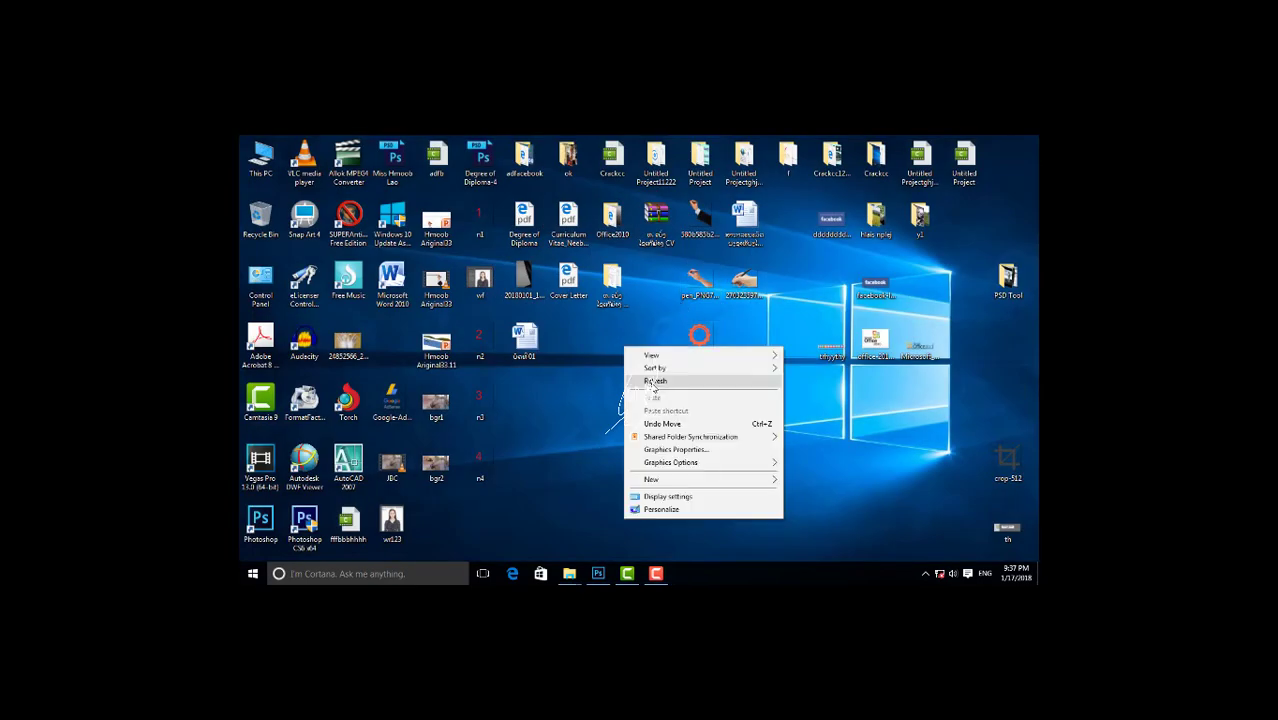
{"action": "left_click", "coordinate": [650, 380]}
{"action": "left_click", "coordinate": [598, 573]}
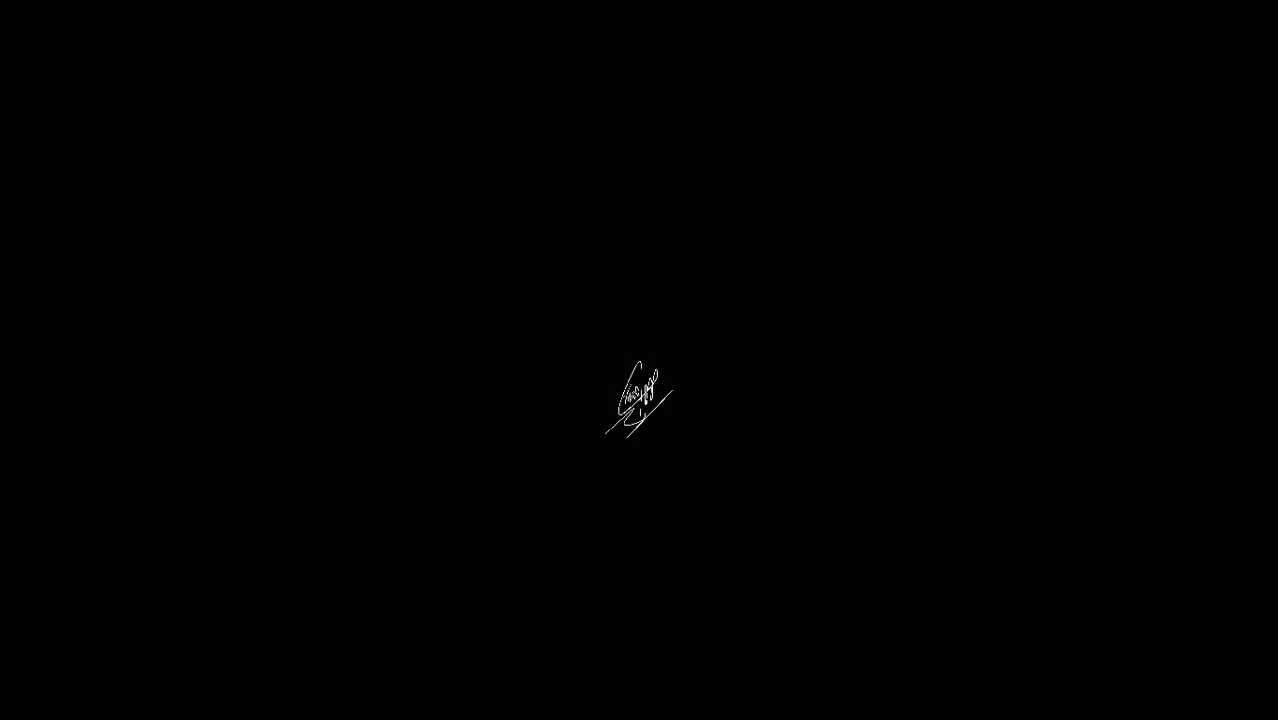